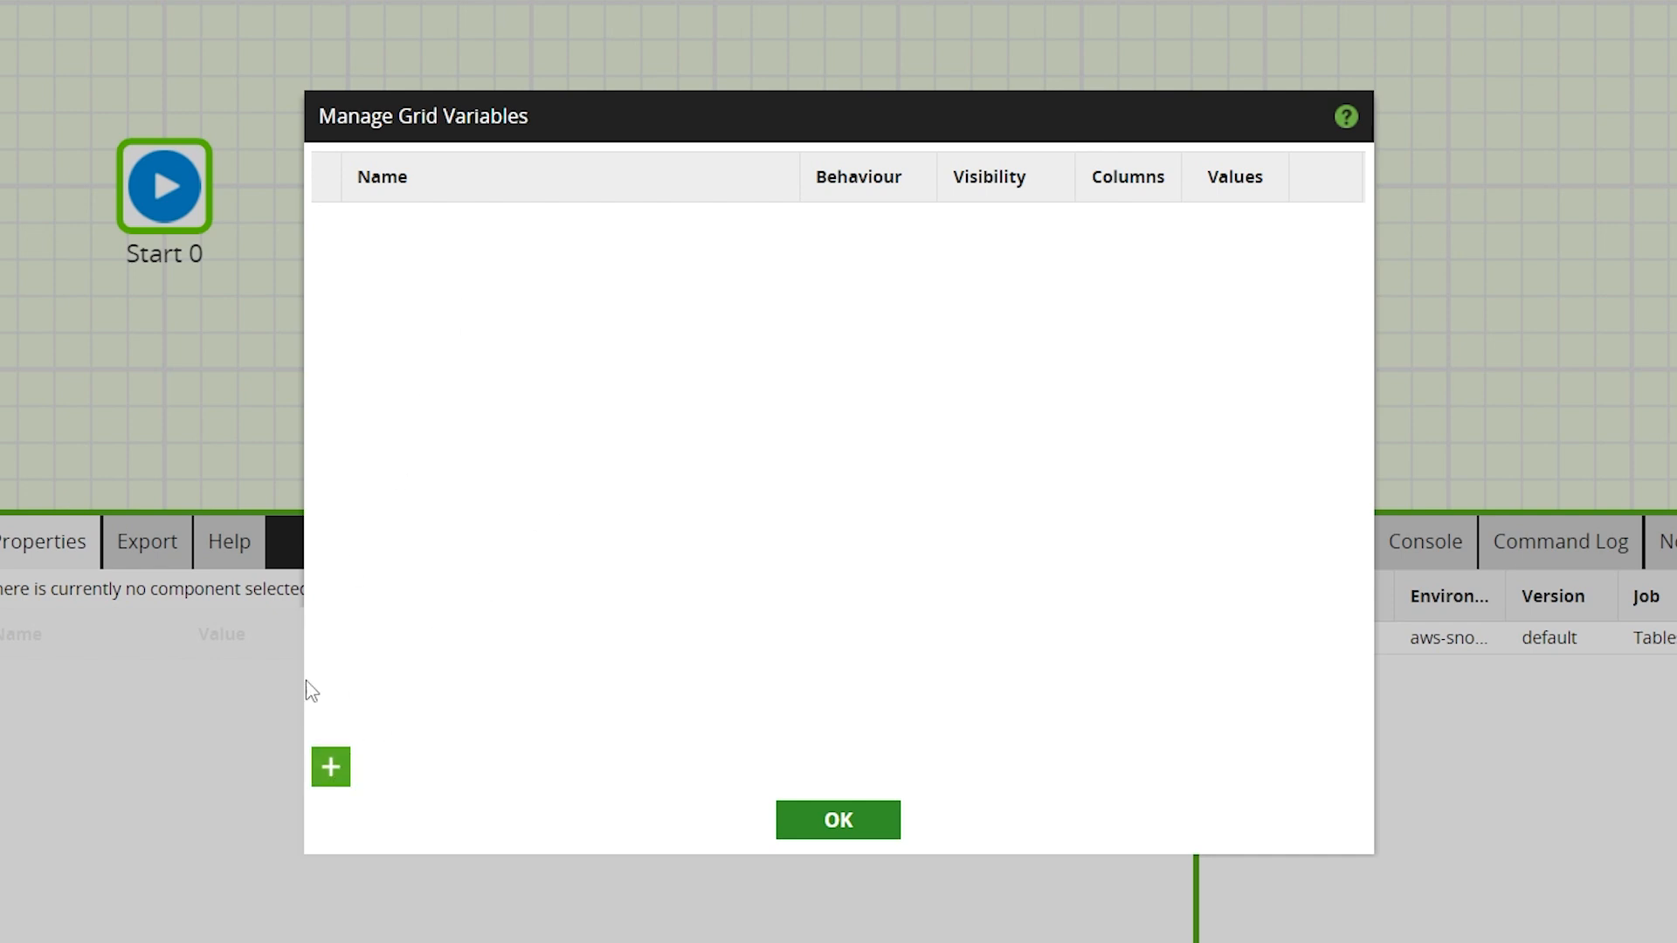
- Start a new grid variable named TableMetadata with Copied behaviour and Public visibility
{"action": "left_click", "coordinate": [330, 766]}
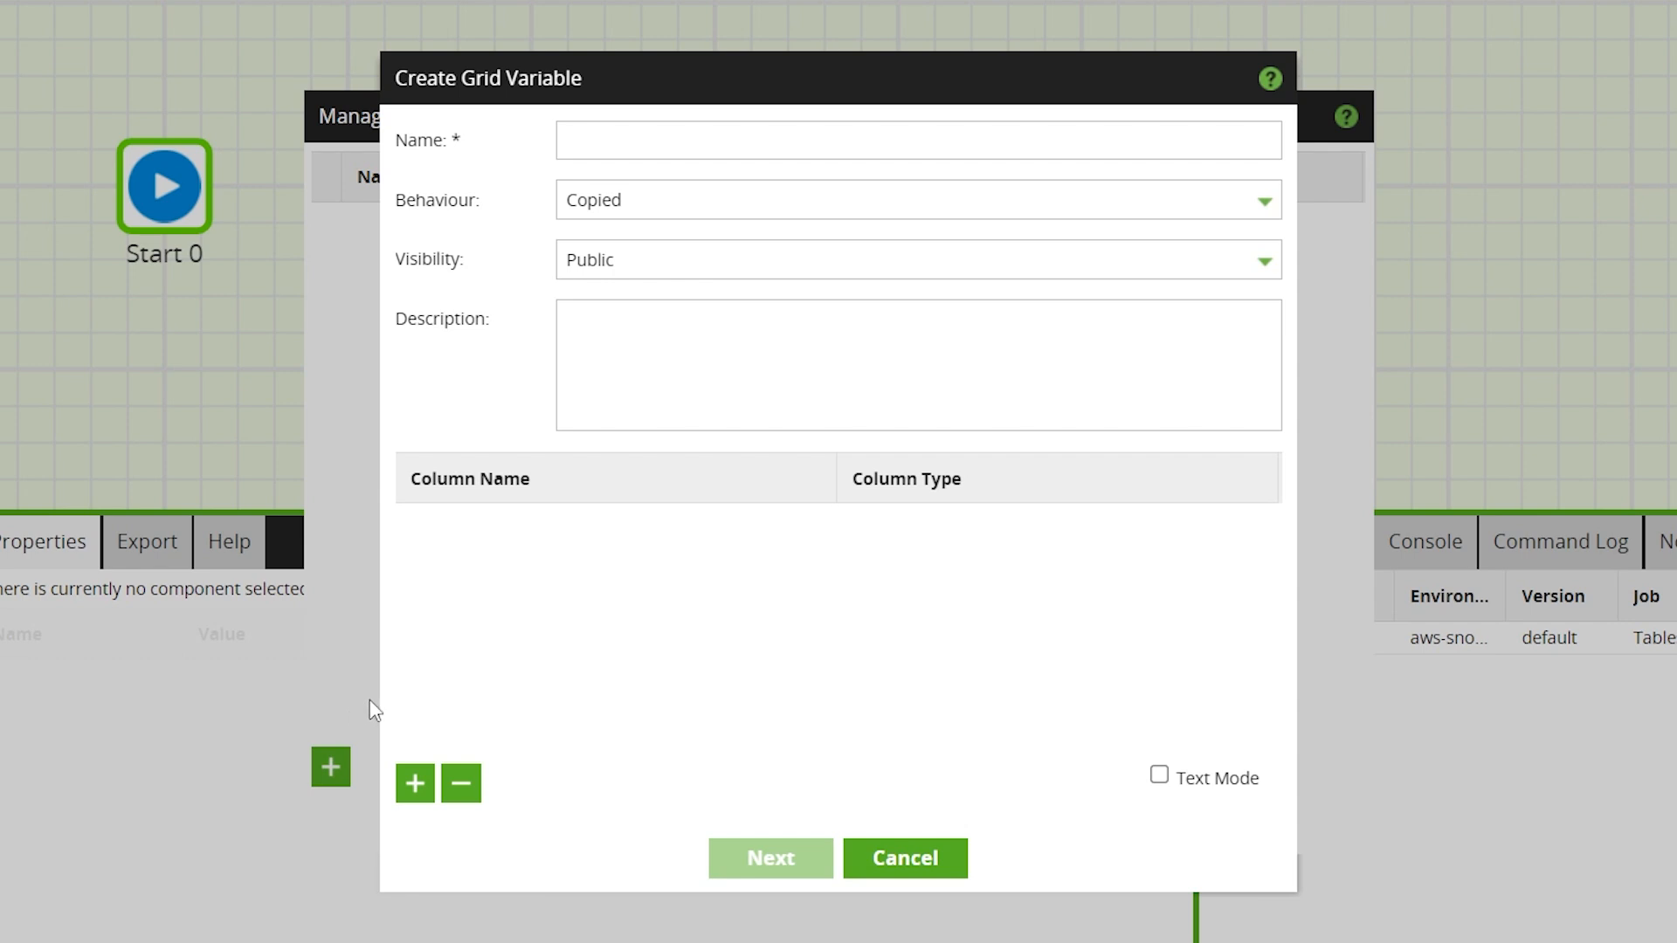
{"action": "left_click", "coordinate": [831, 146]}
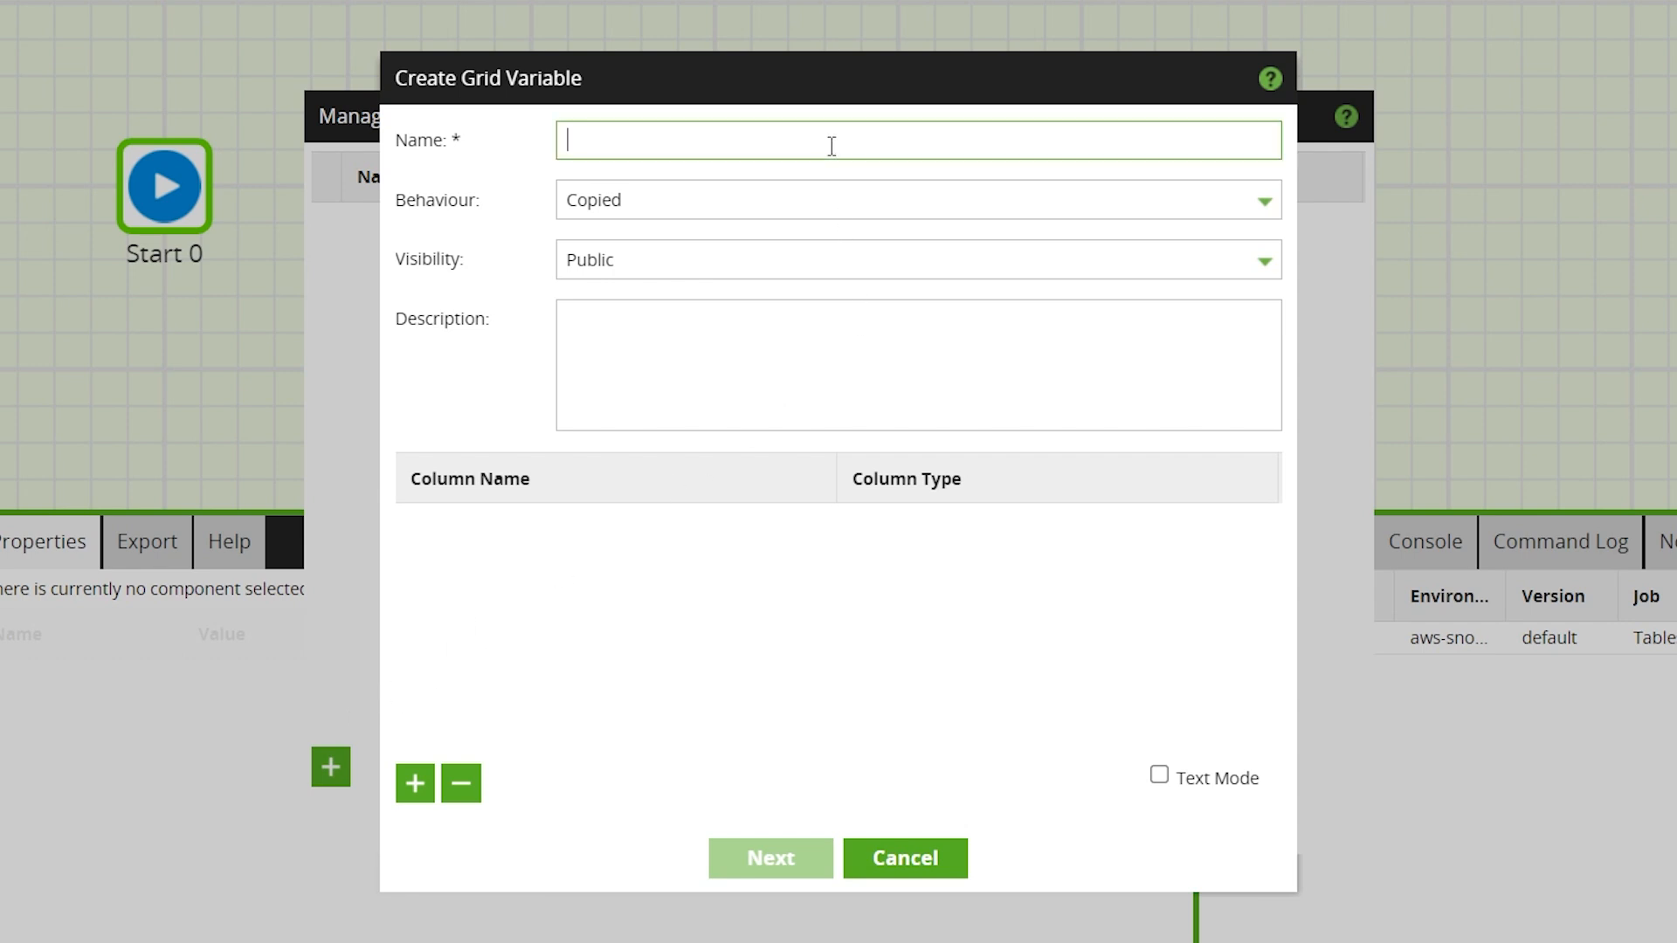
{"action": "type", "text": "TableMetadata"}
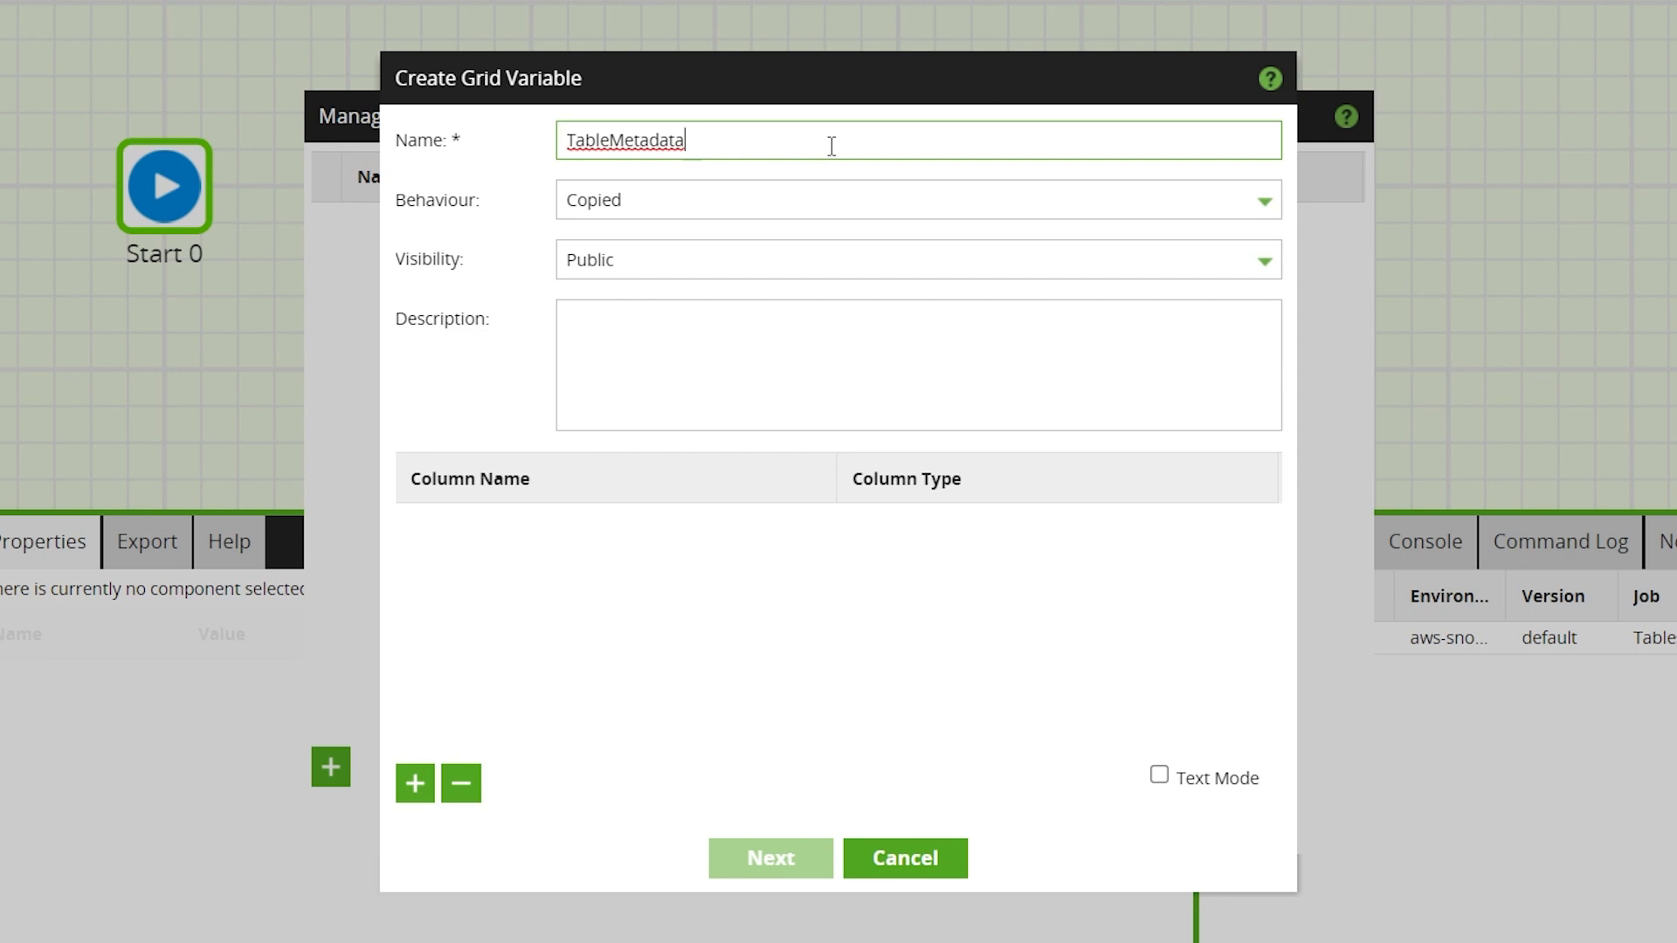
{"action": "left_click", "coordinate": [1264, 202]}
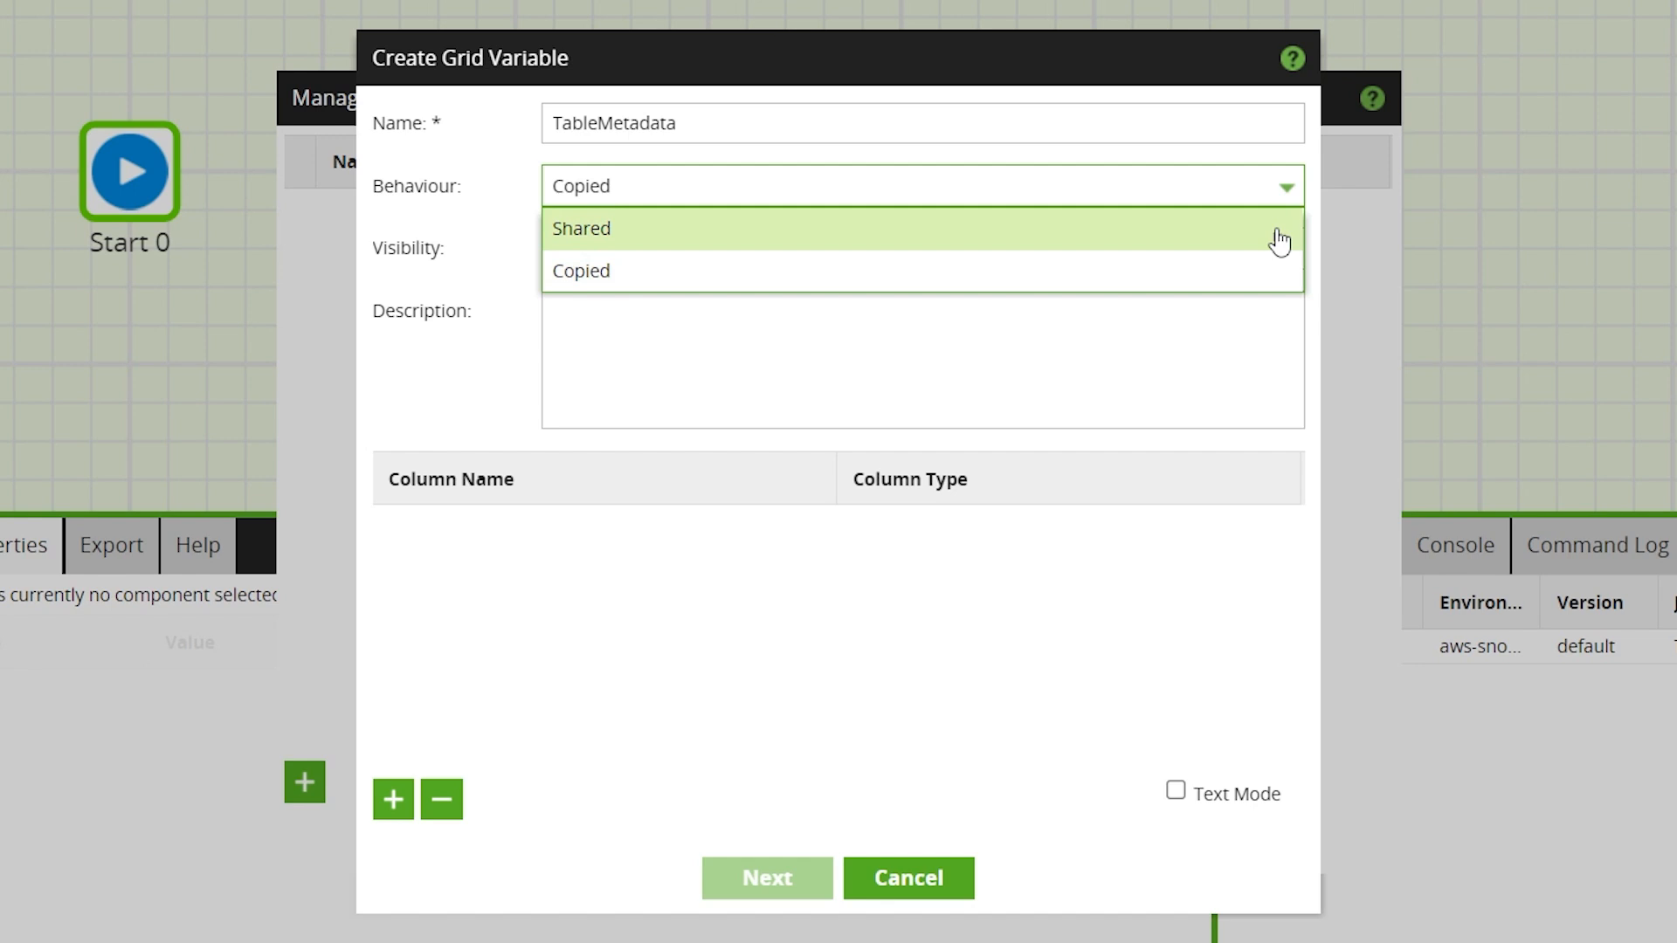
{"action": "left_click", "coordinate": [1262, 288]}
{"action": "left_click", "coordinate": [1280, 251]}
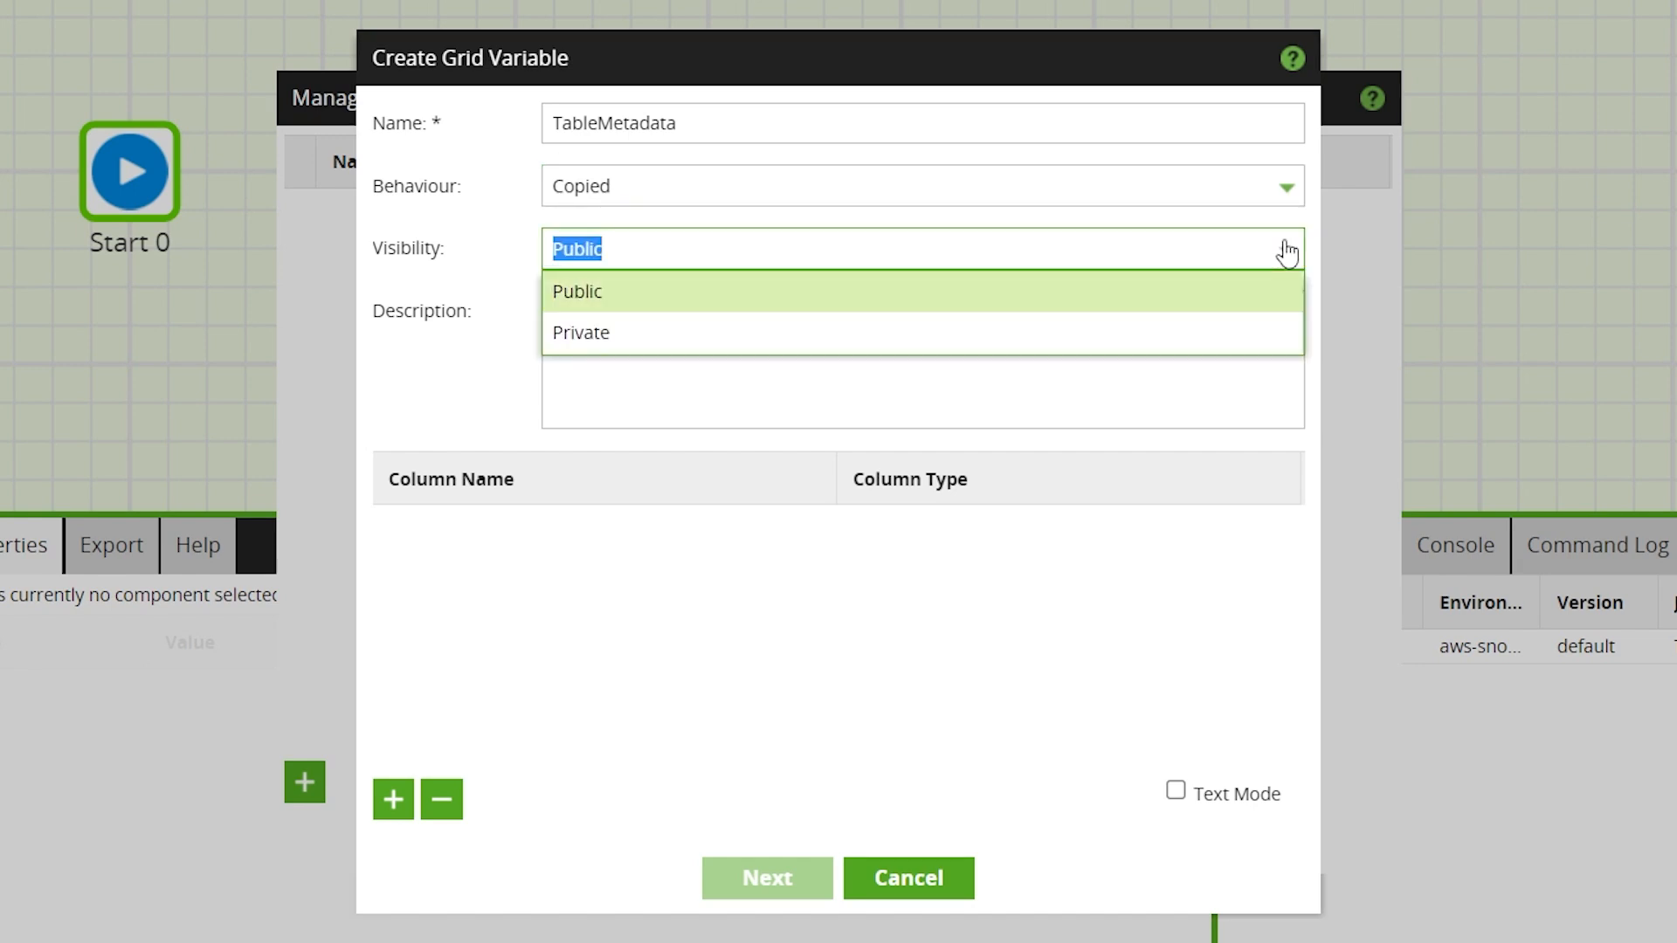
{"action": "left_click", "coordinate": [1254, 297]}
- Describe the grid variable as "Metadata for Exchange Rate table"
{"action": "left_click", "coordinate": [984, 360]}
{"action": "type", "text": "M"}
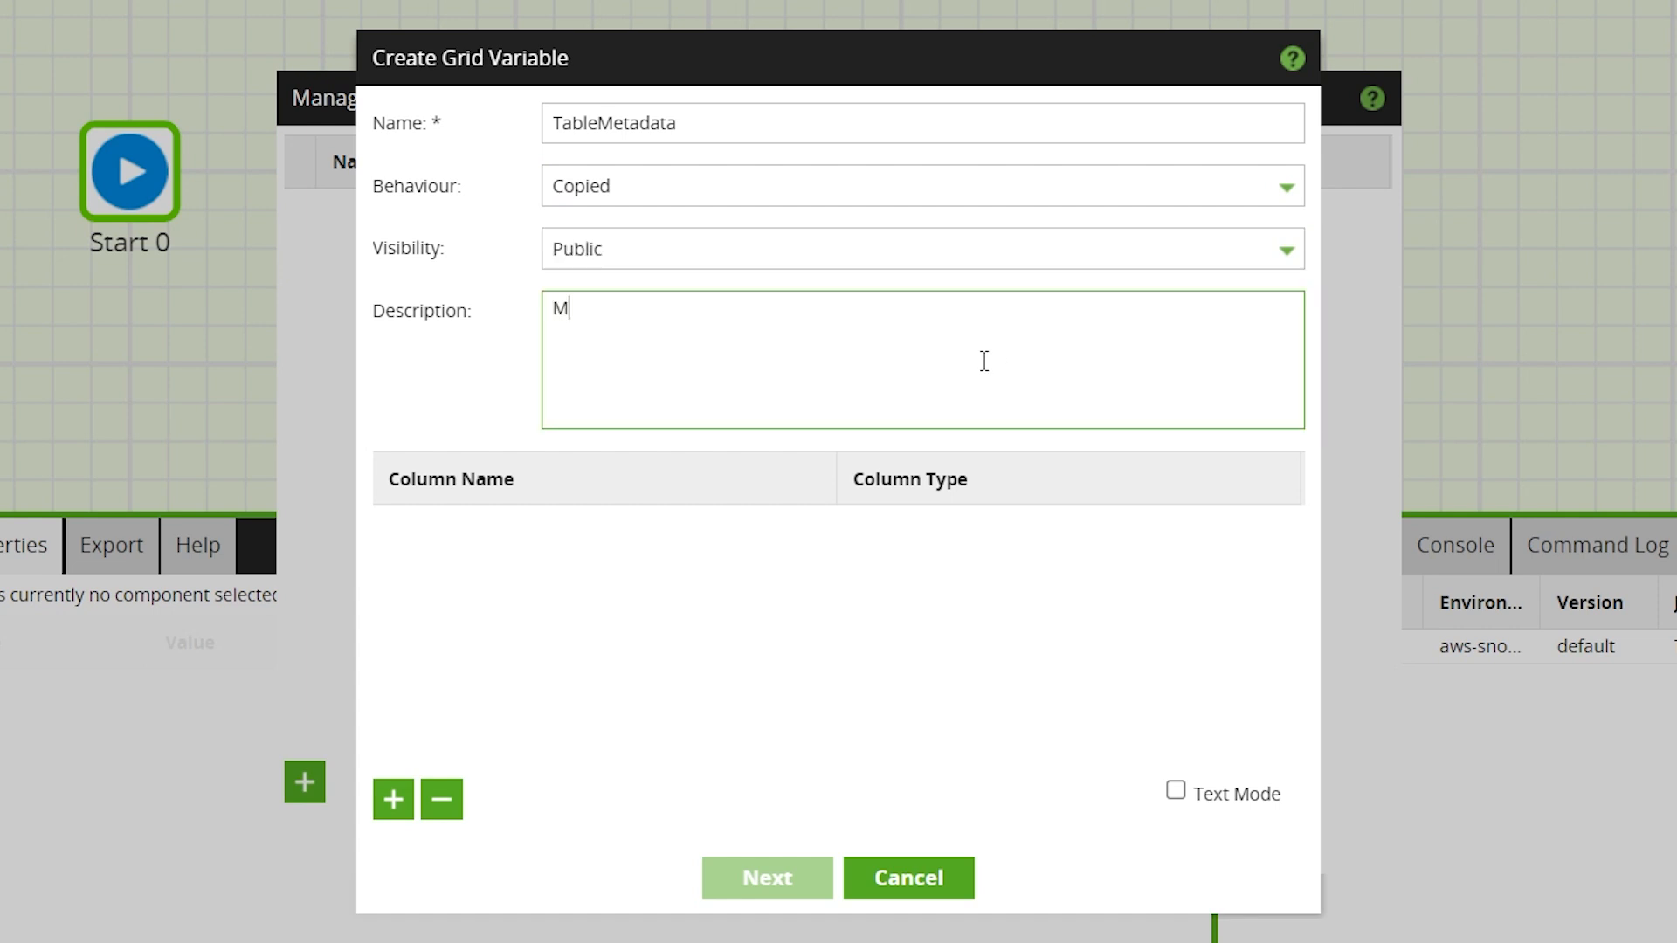
{"action": "type", "text": "etadata for Exchange"}
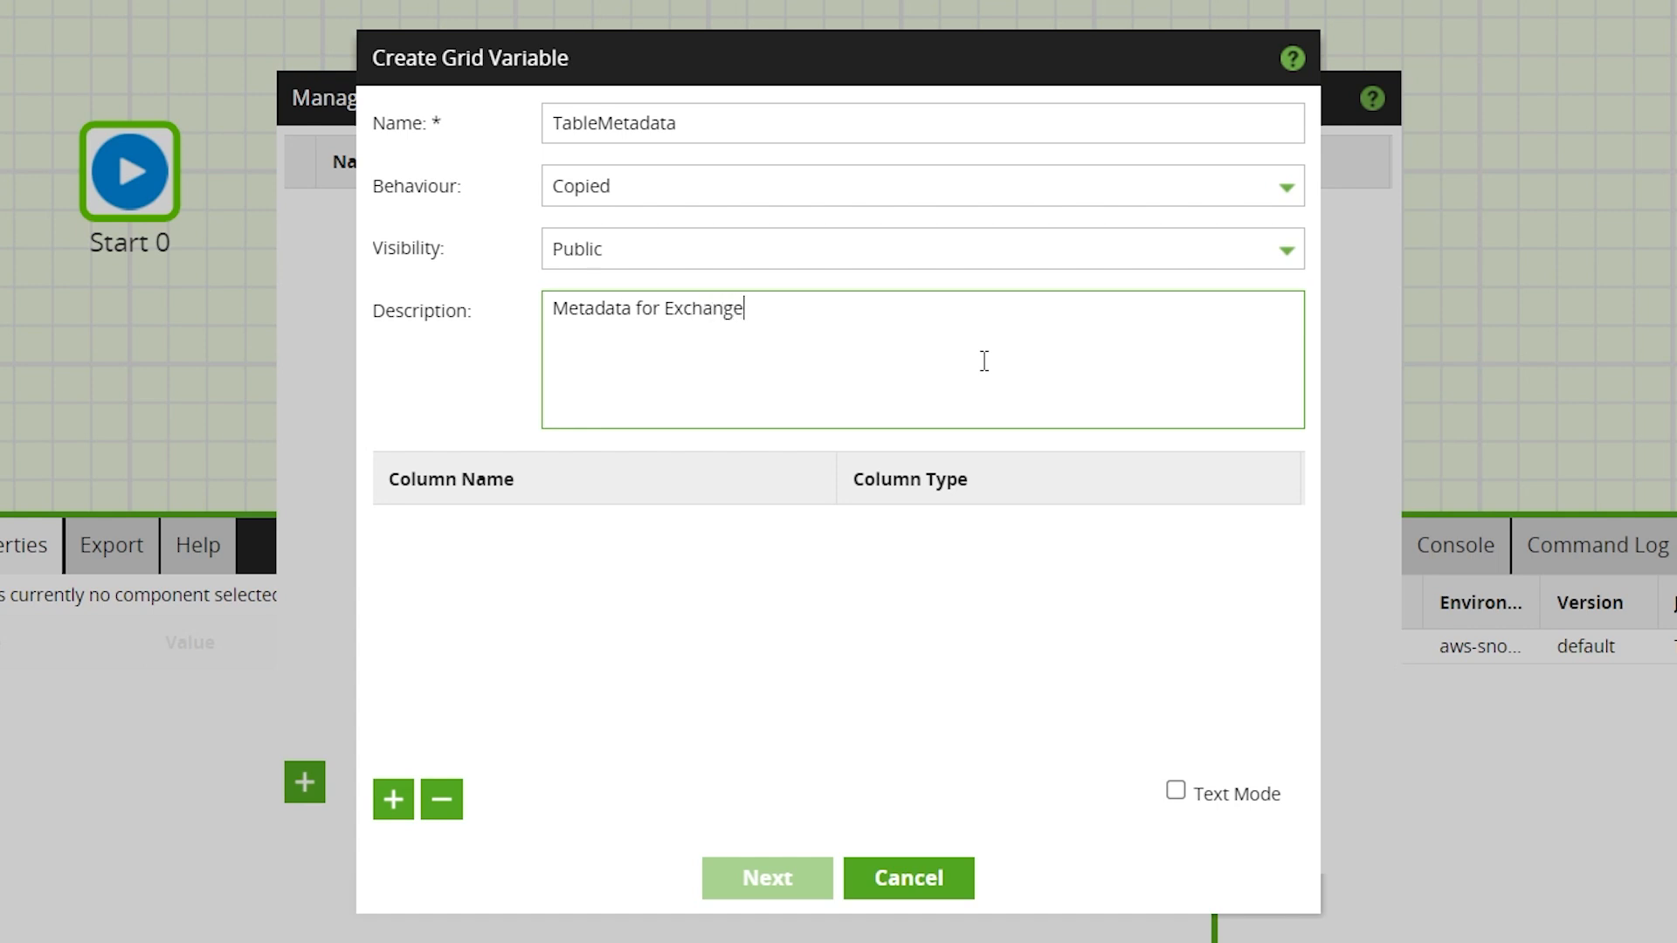
{"action": "type", "text": " Rate table"}
- Add four column rows to the grid variable and name the first two Column and Datatype
{"action": "left_click", "coordinate": [393, 799]}
{"action": "left_click", "coordinate": [393, 799]}
{"action": "left_click", "coordinate": [393, 799]}
{"action": "left_click", "coordinate": [393, 799]}
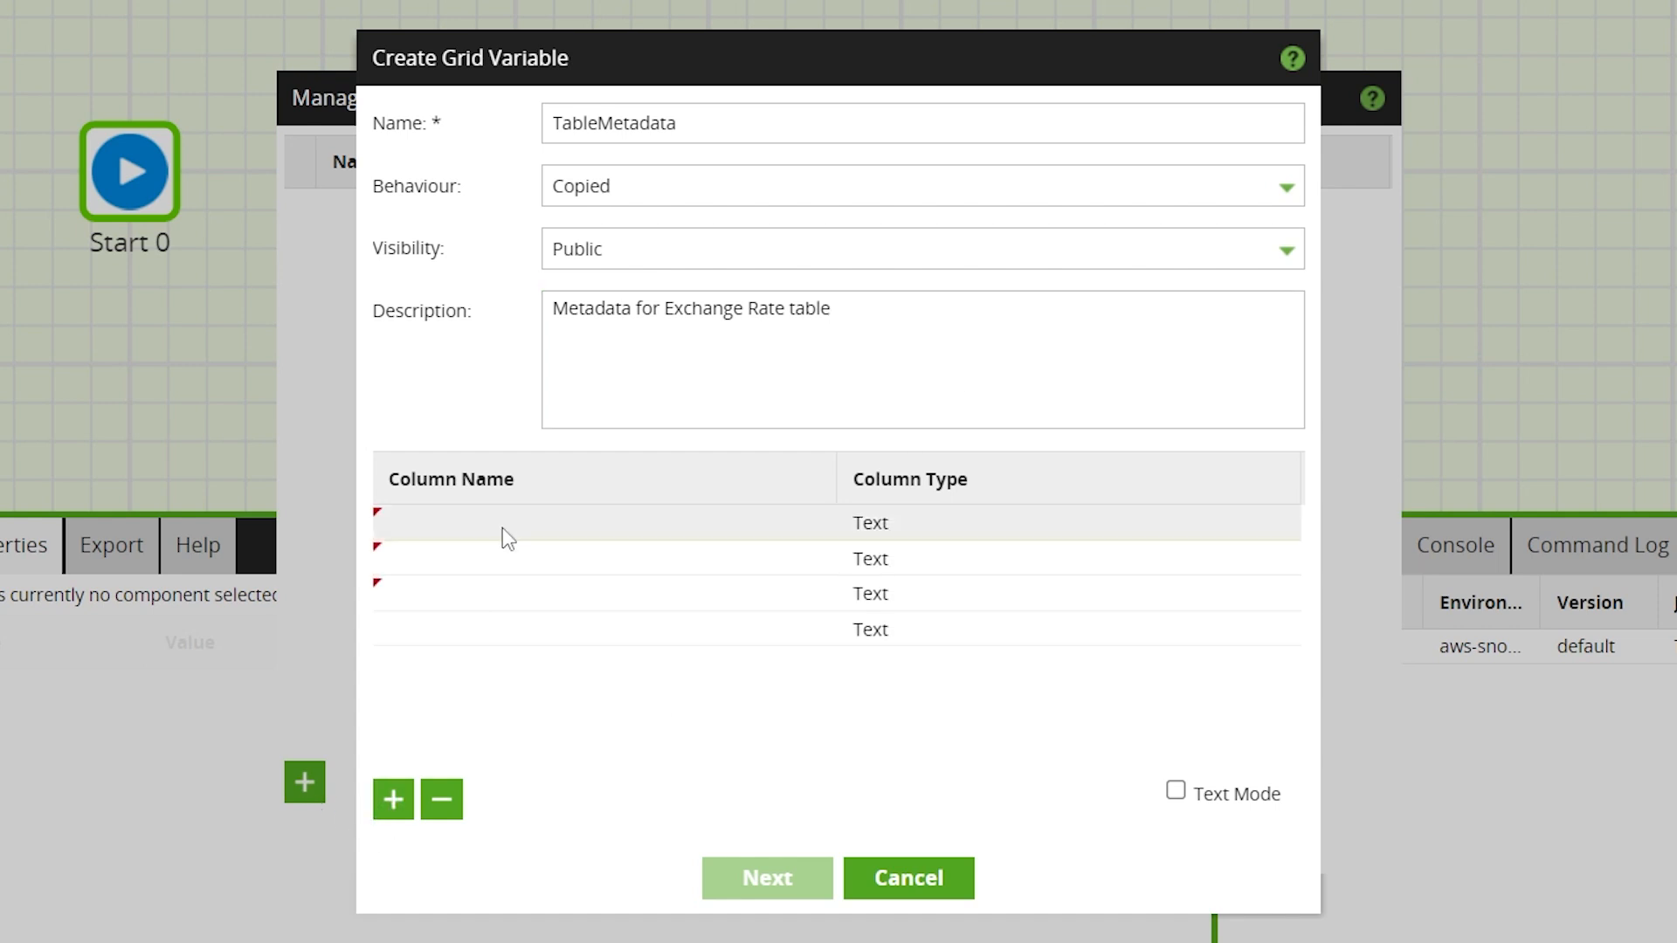
{"action": "left_click", "coordinate": [506, 524]}
{"action": "type", "text": "Column"}
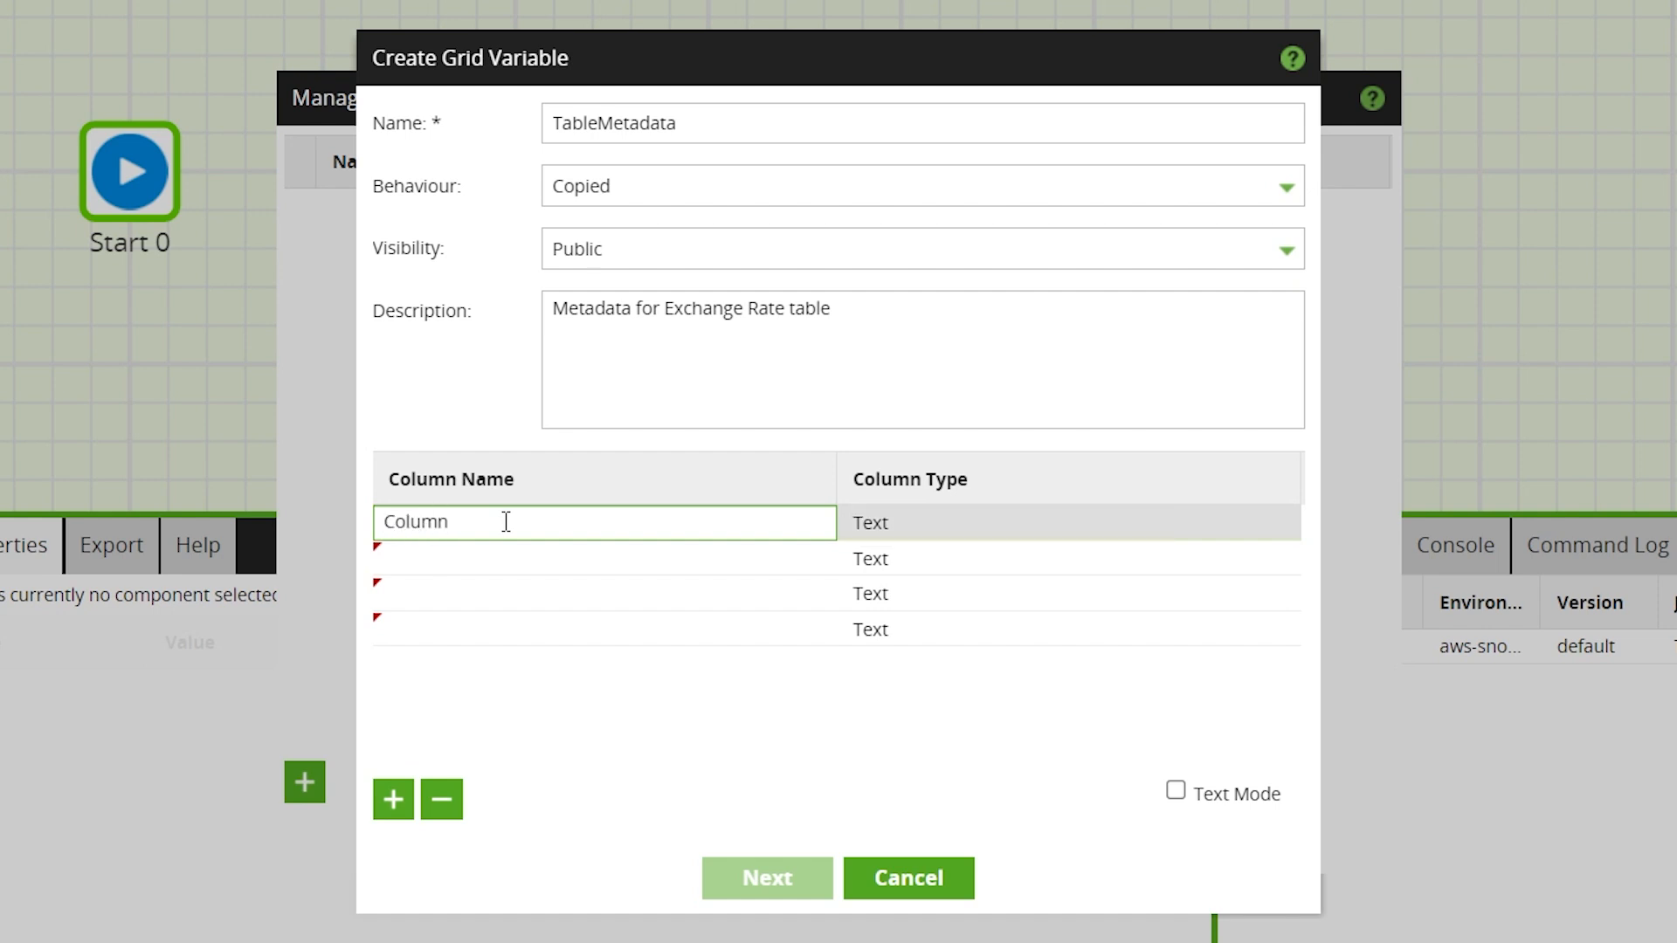
{"action": "left_click", "coordinate": [505, 551]}
{"action": "type", "text": "Data"}
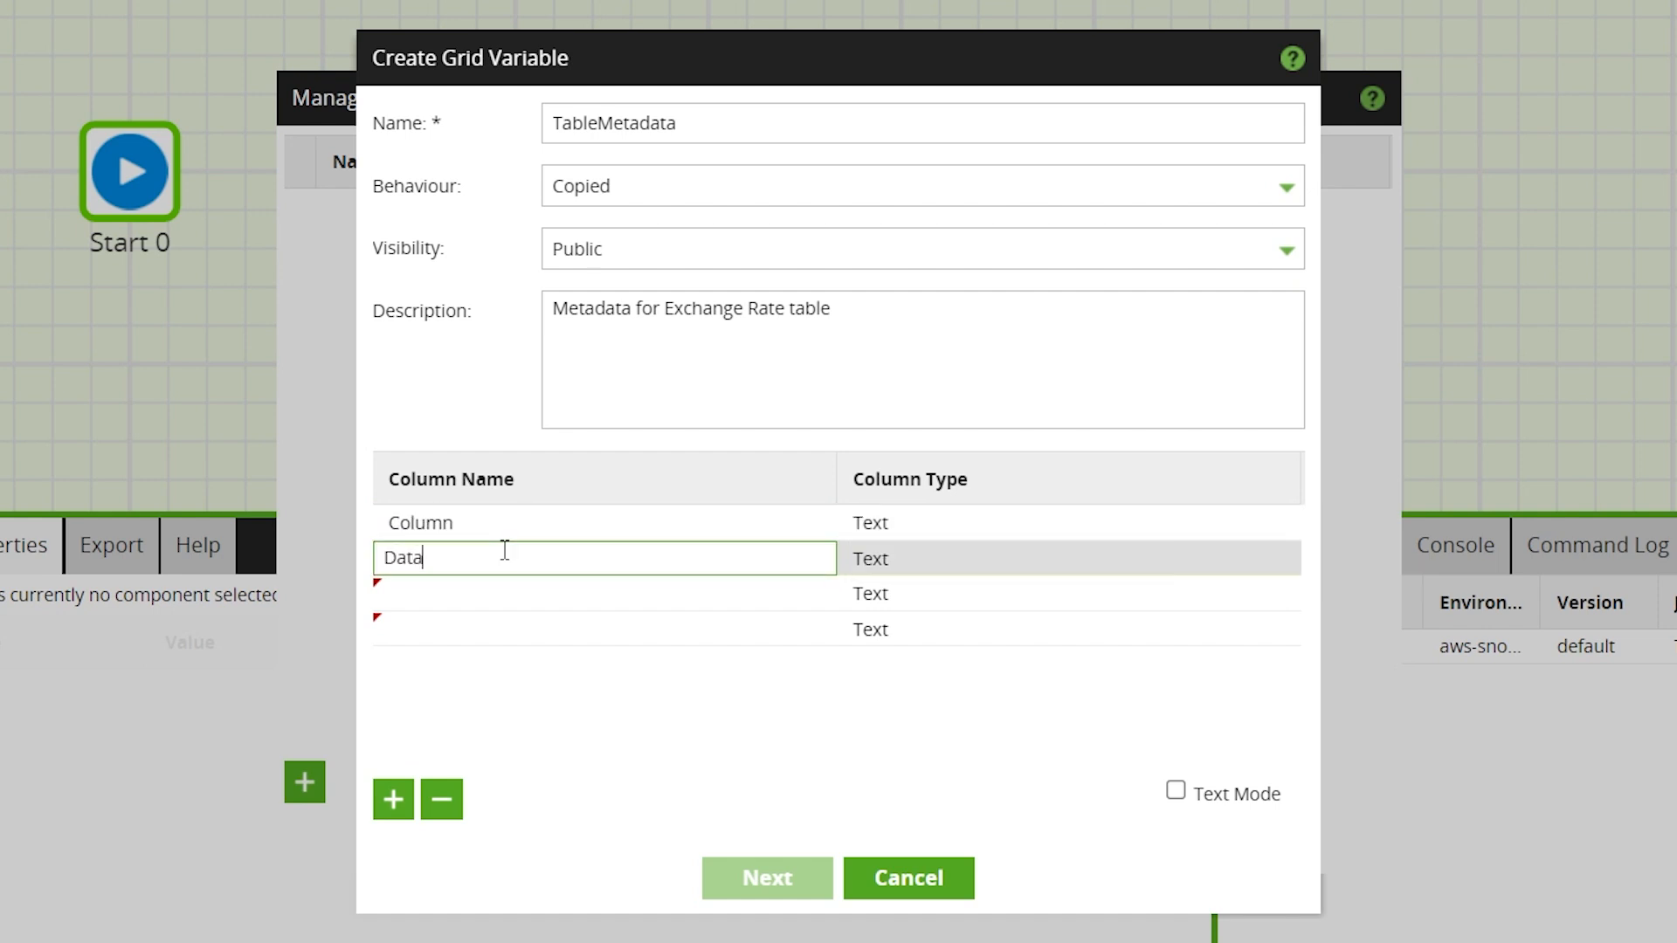
{"action": "type", "text": "type"}
- Correct the capitalisation of the second column's name to DataType
{"action": "left_click", "coordinate": [484, 602]}
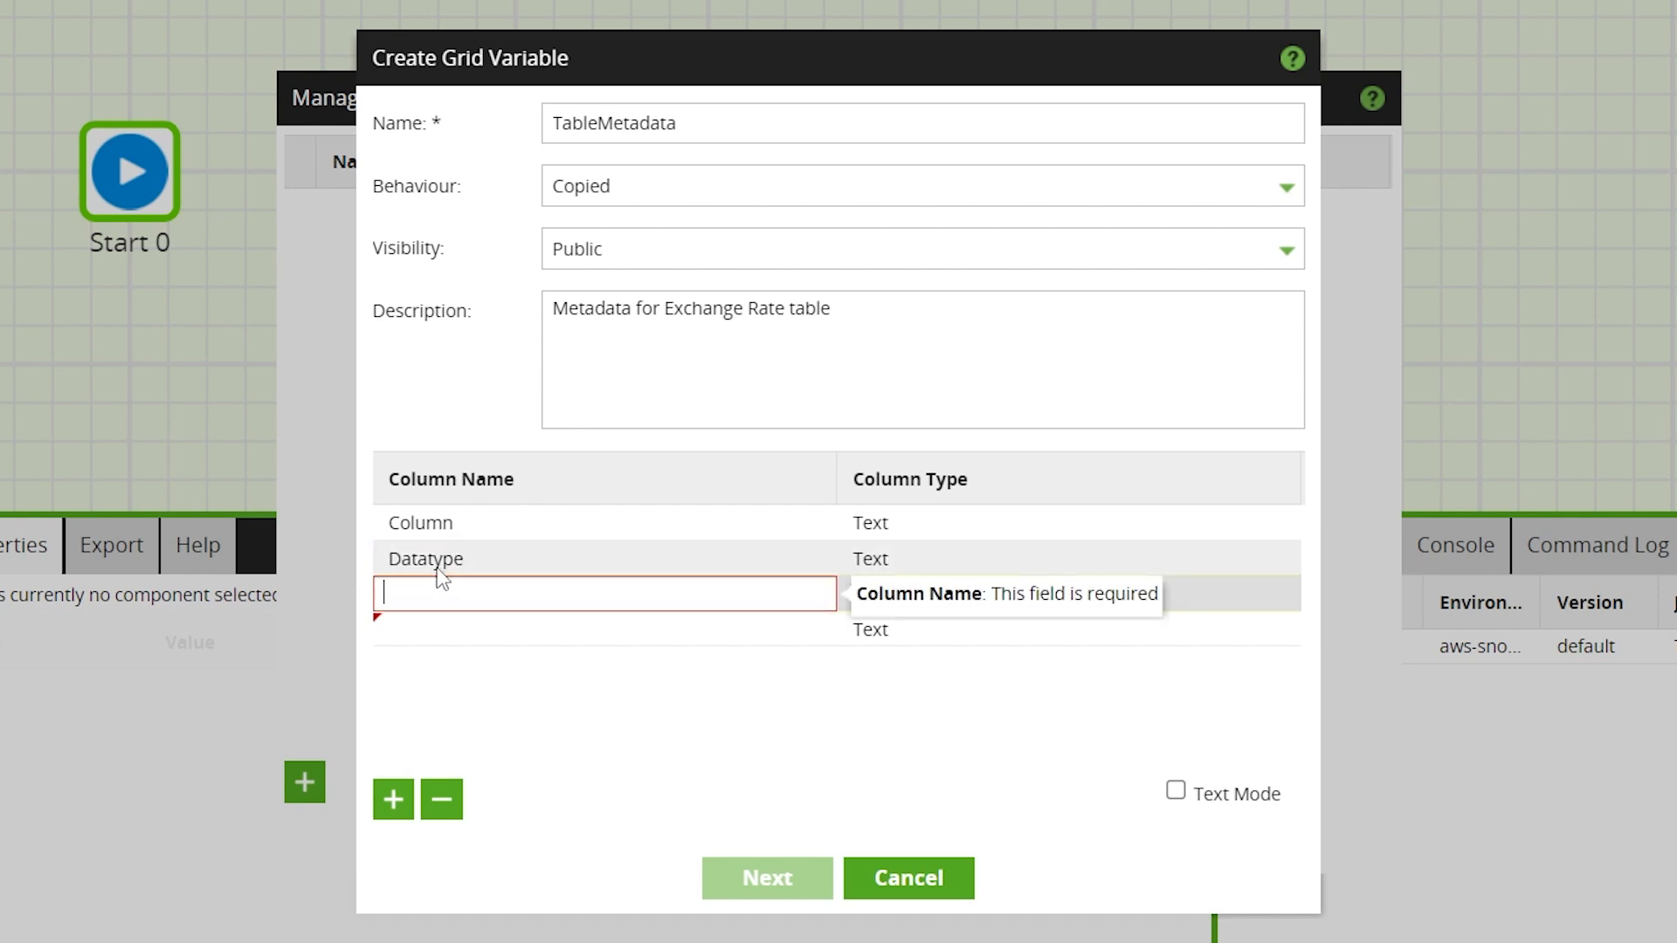
{"action": "left_click", "coordinate": [443, 559]}
{"action": "left_click", "coordinate": [432, 559]}
{"action": "key", "text": "BackSpace"}
{"action": "type", "text": "T"}
- Name the third column Size and set its column type to Numeric
{"action": "left_click", "coordinate": [457, 594]}
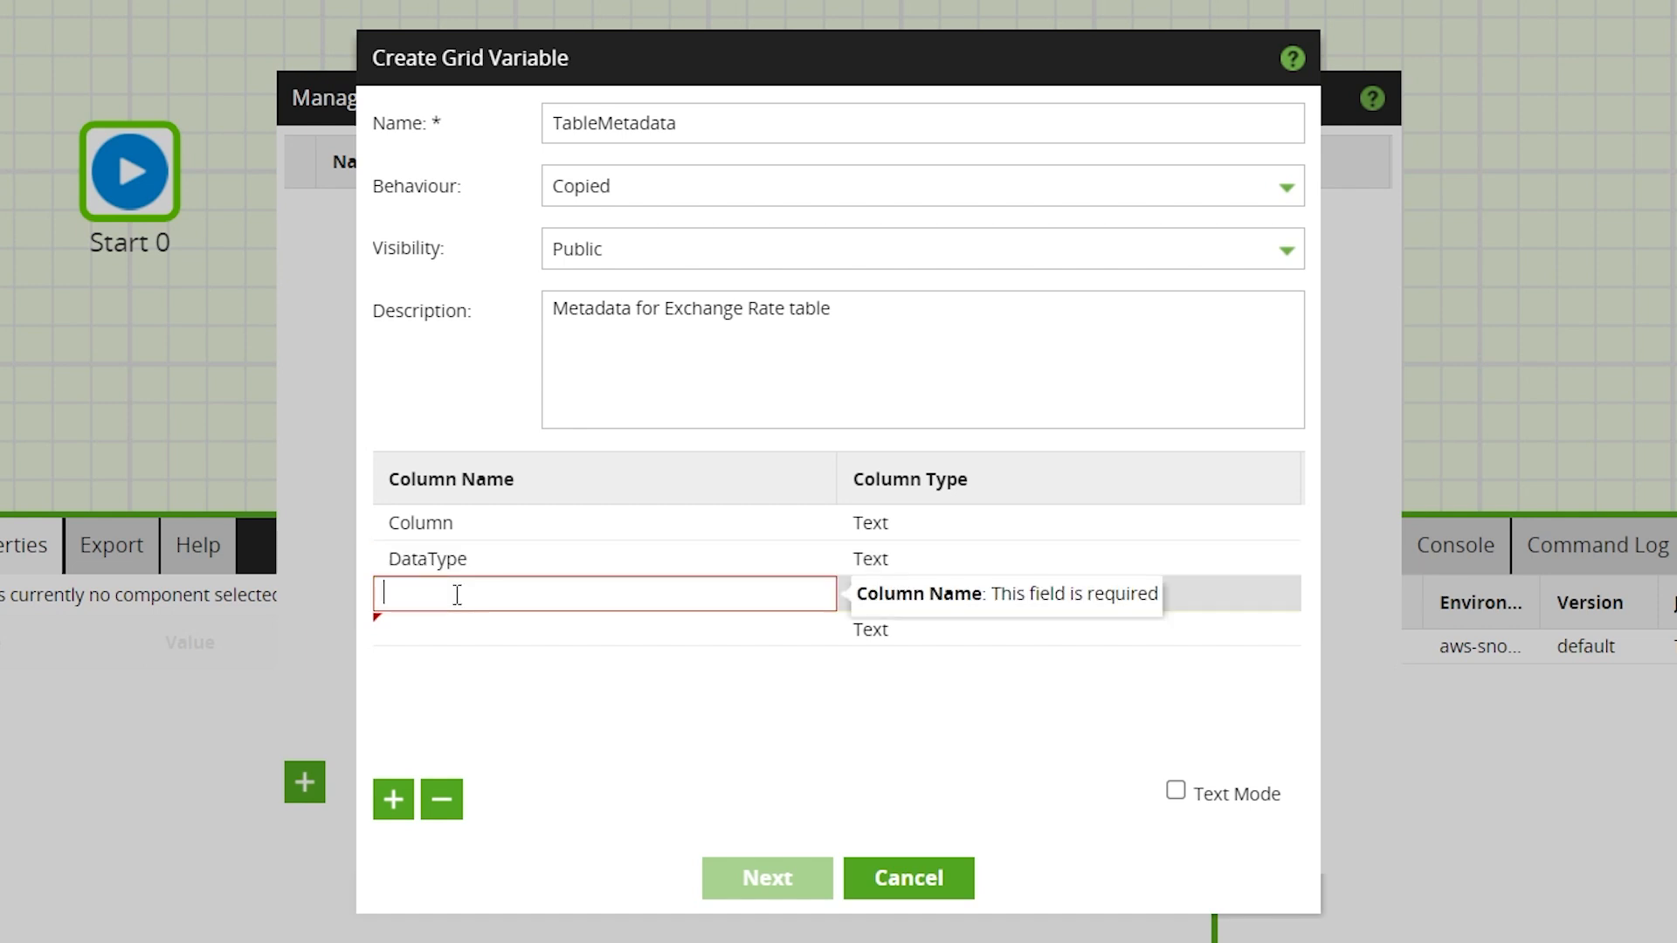
{"action": "type", "text": "Size"}
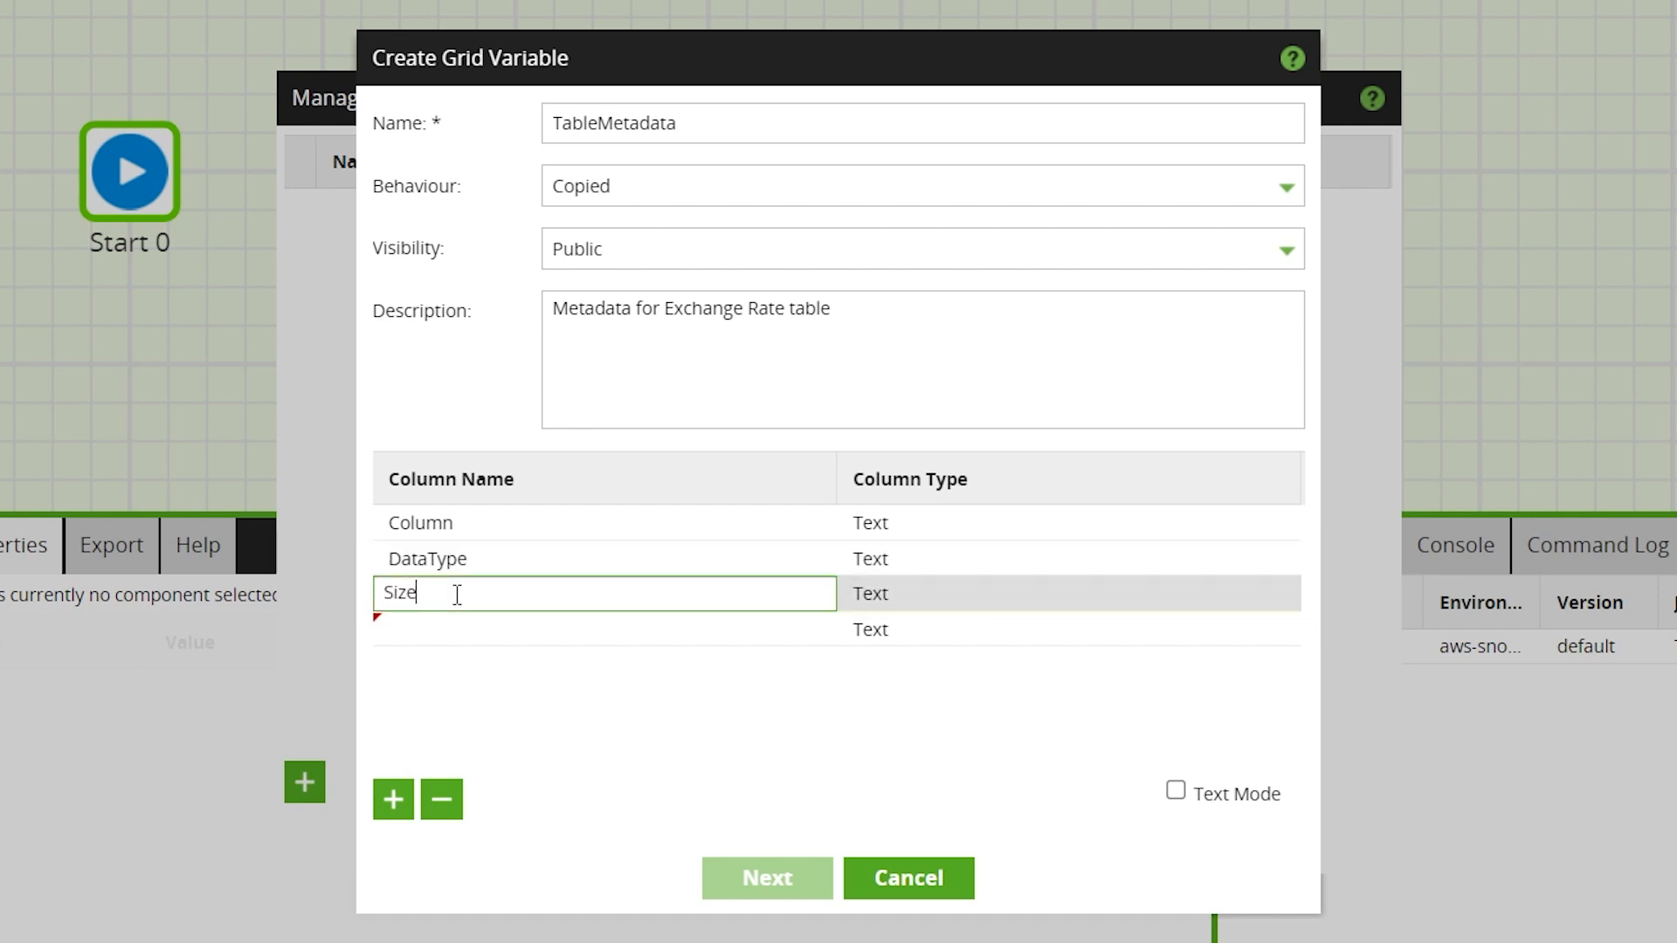
{"action": "left_click", "coordinate": [905, 599]}
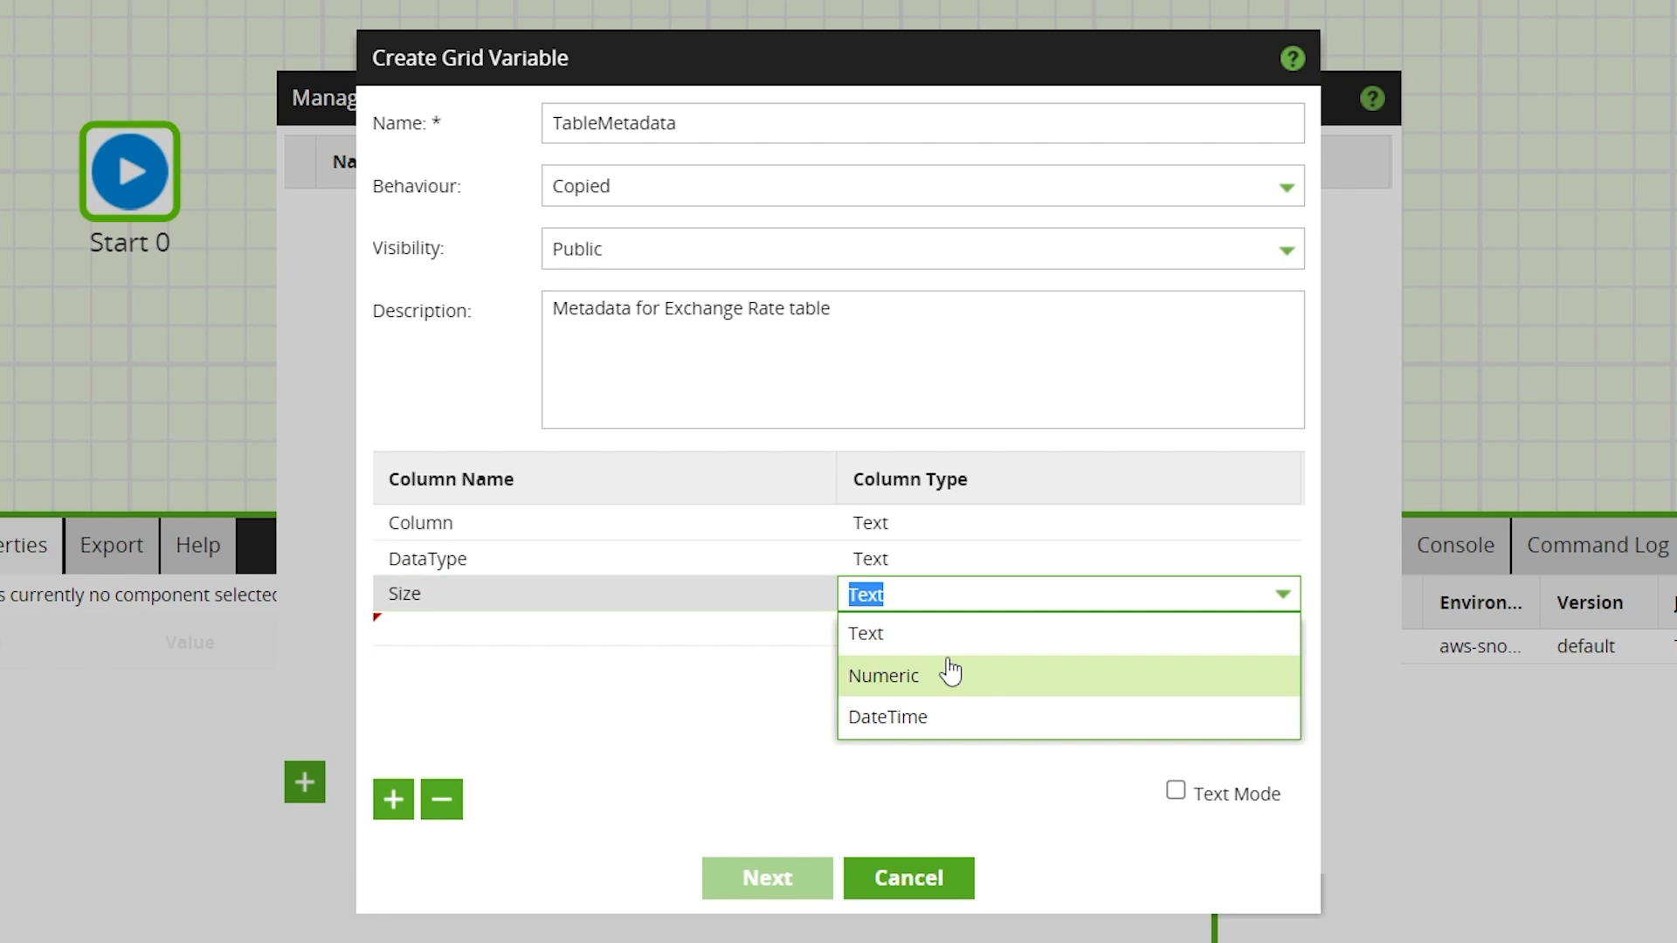
{"action": "left_click", "coordinate": [950, 673]}
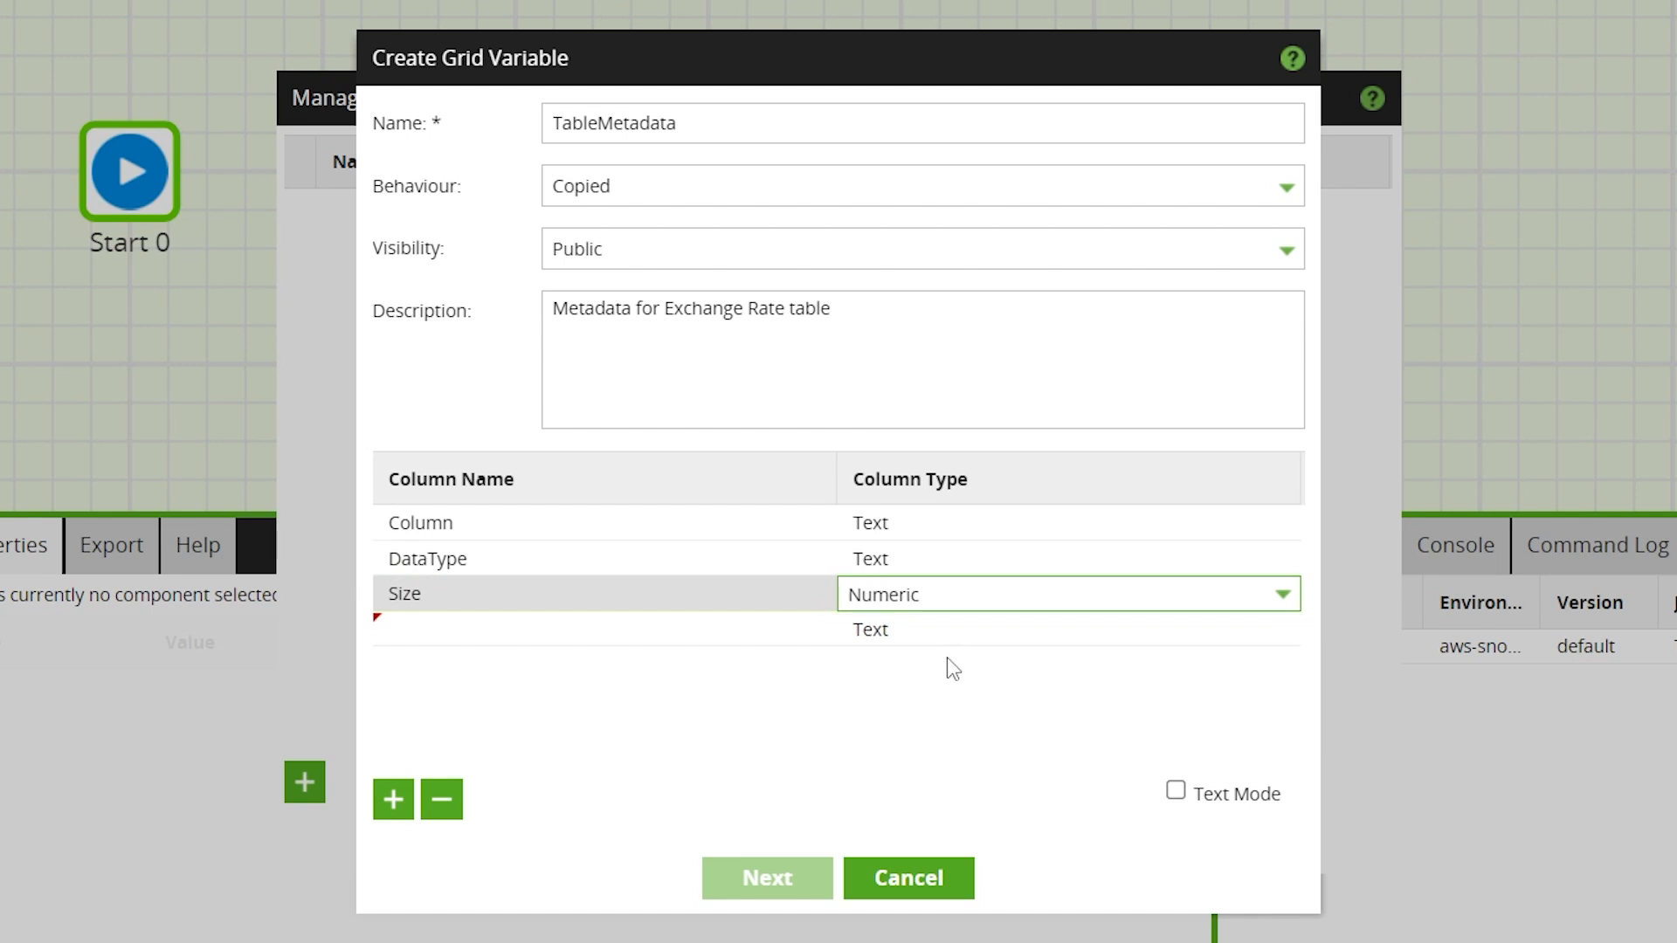
- Name the fourth column of the grid variable Precision
{"action": "left_click", "coordinate": [655, 623]}
{"action": "type", "text": "Pre"}
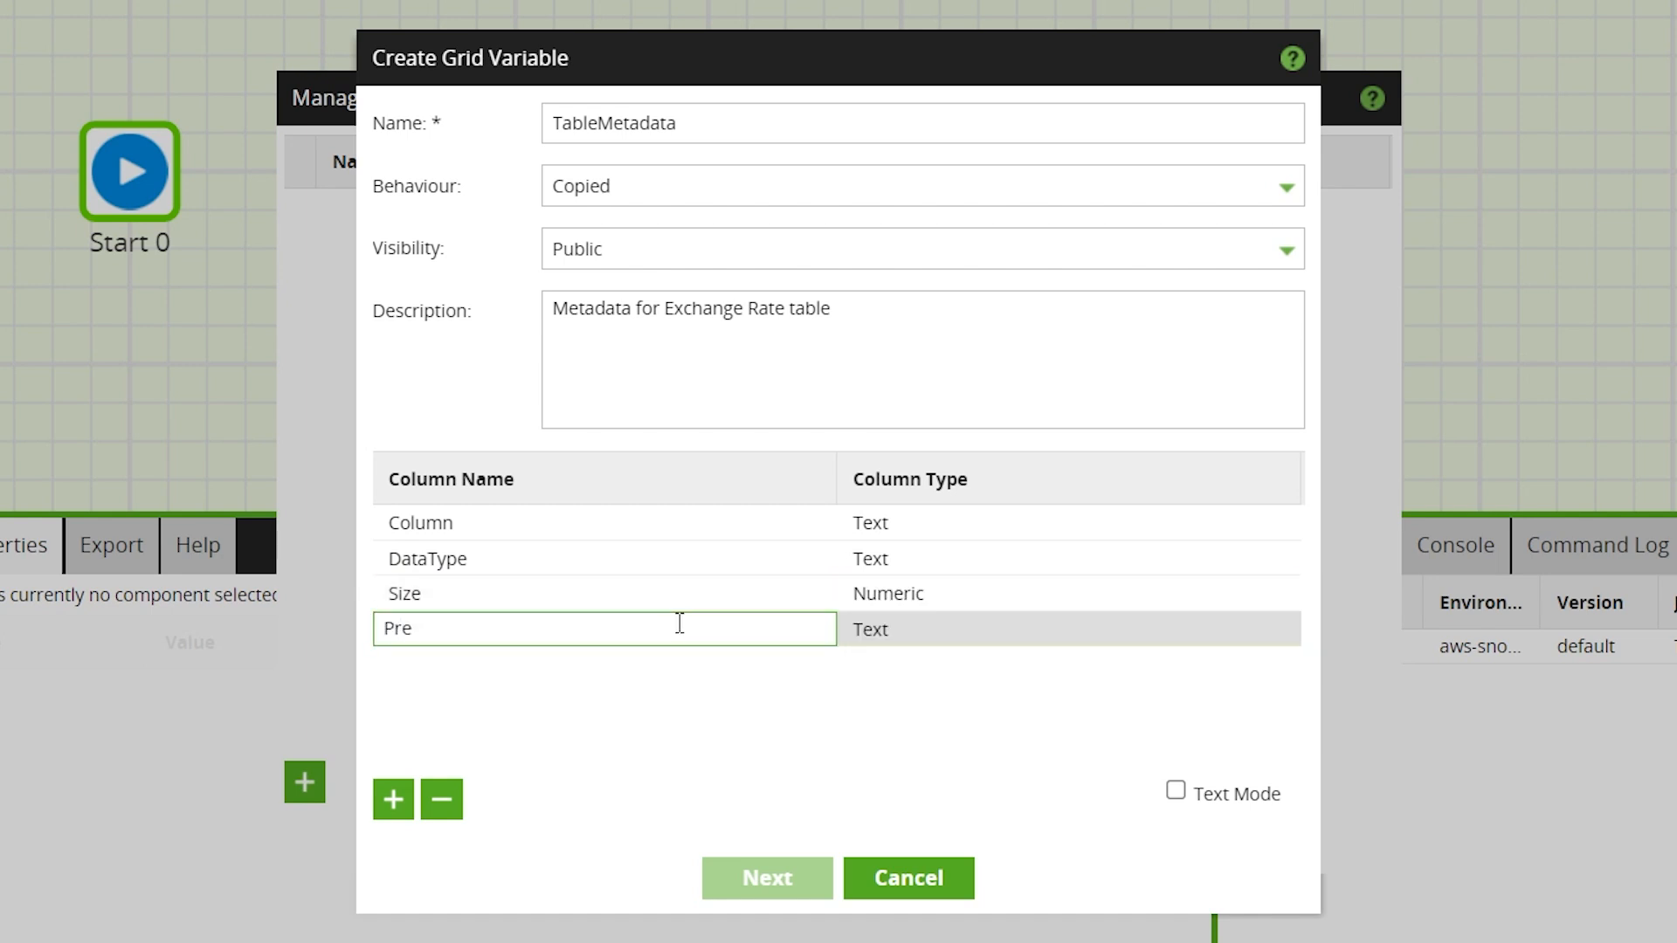
{"action": "type", "text": "cision"}
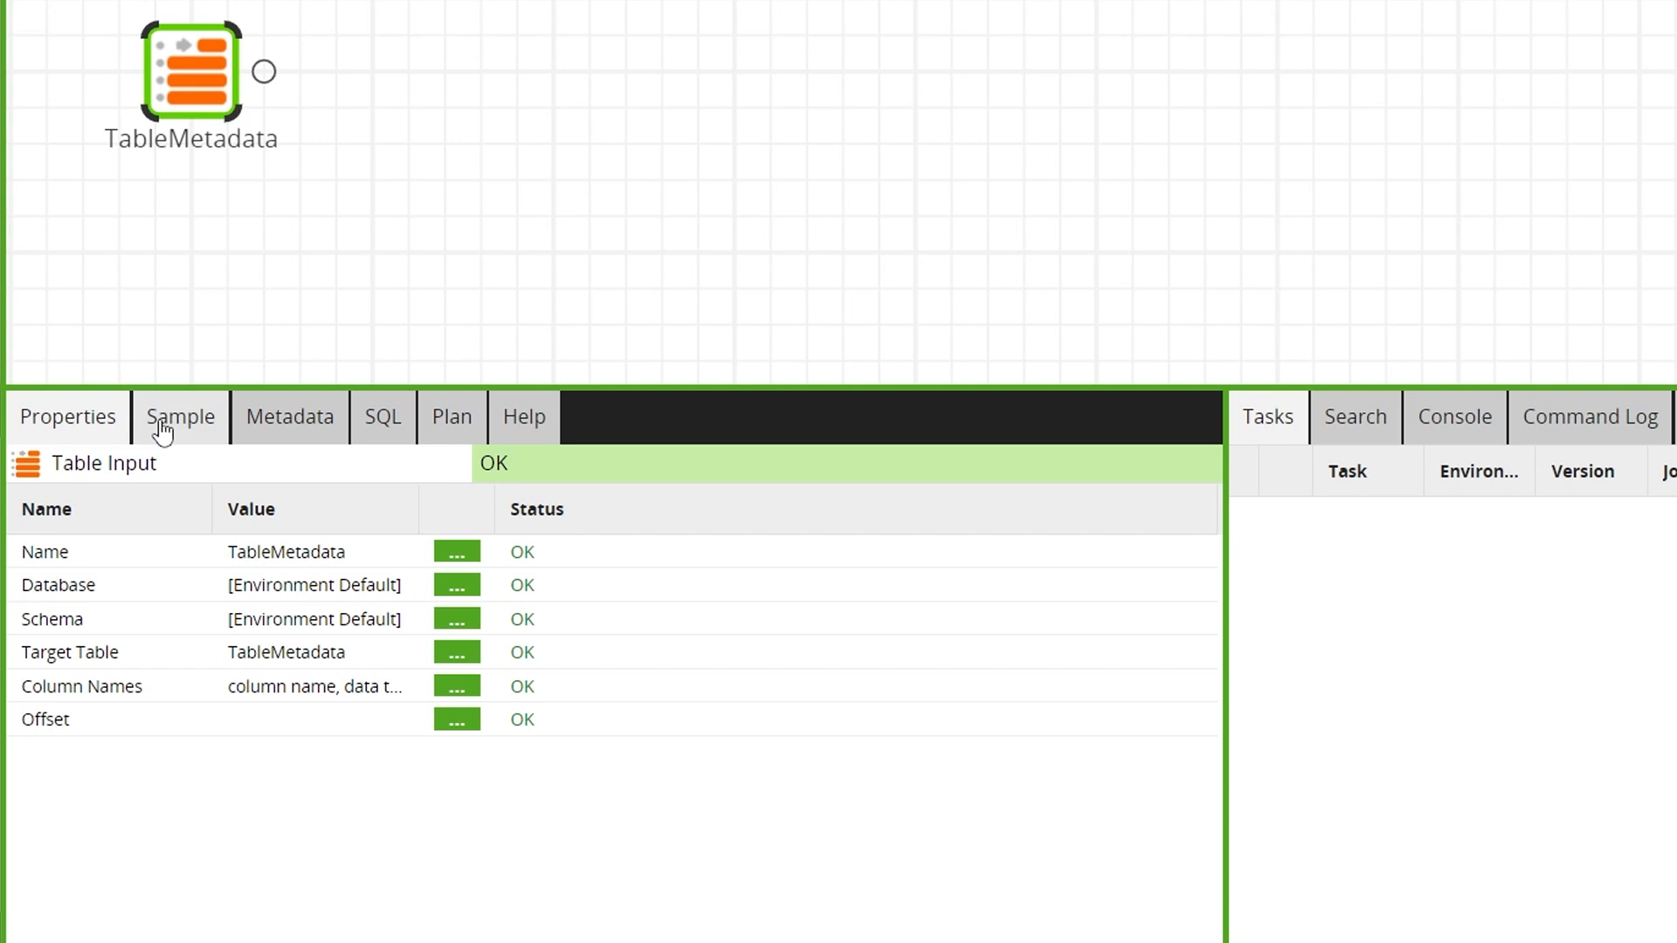
- Sample the data of the TableMetadata table input to examine its columns and rows
{"action": "left_click", "coordinate": [162, 430]}
{"action": "left_click", "coordinate": [87, 481]}
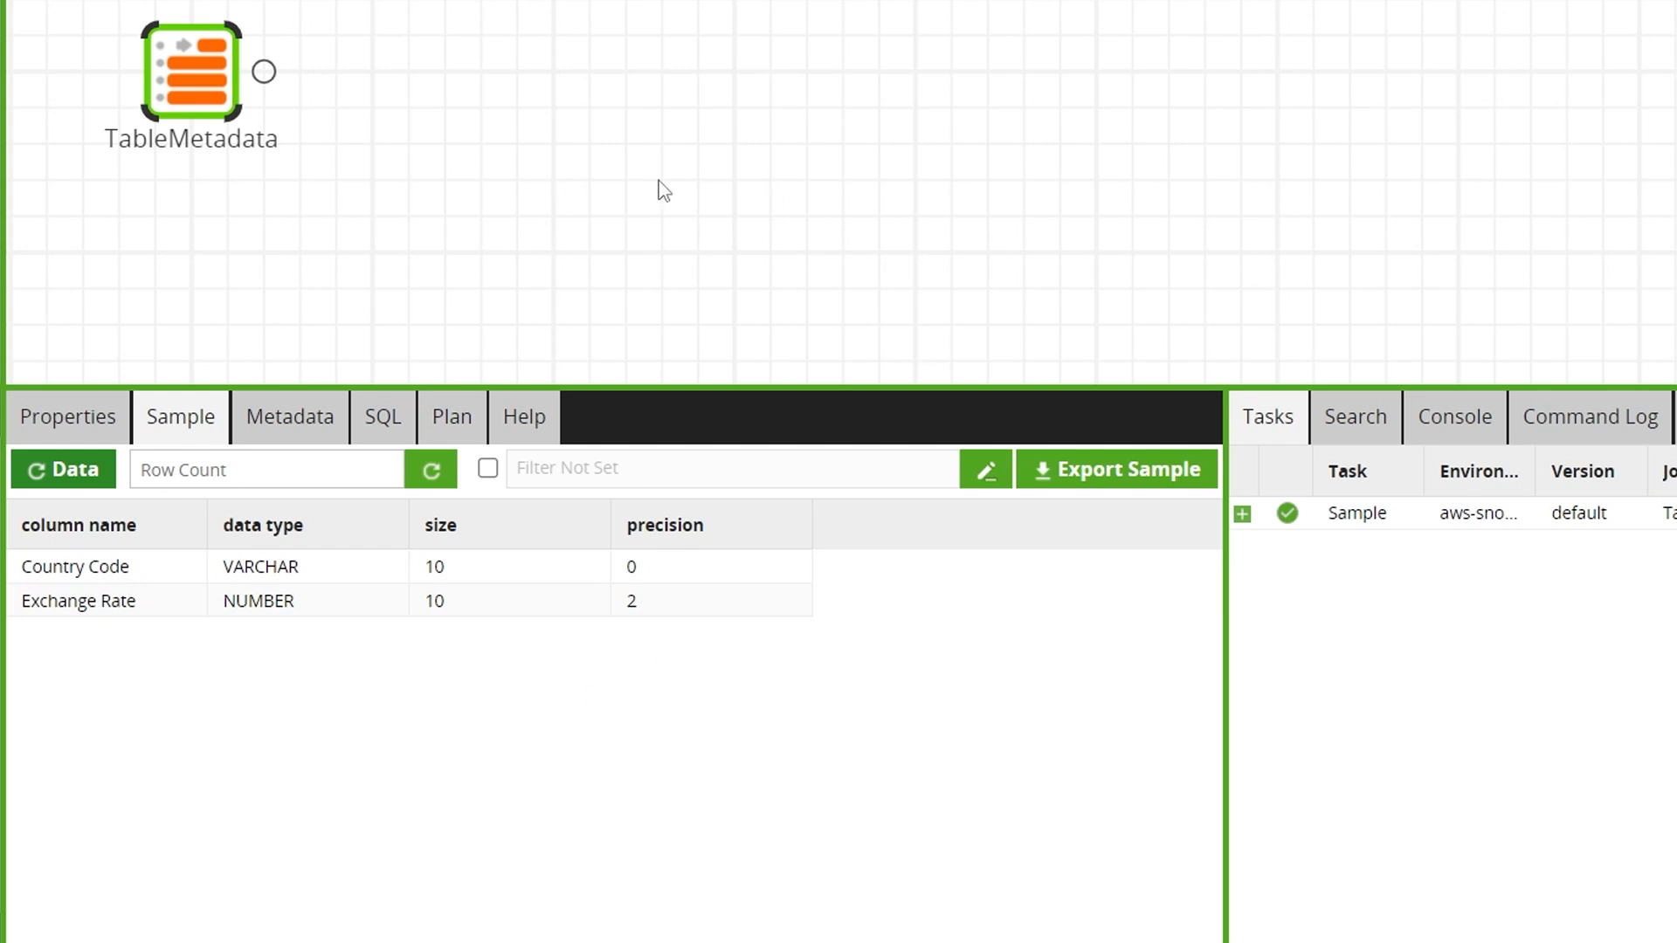
{"action": "left_click", "coordinate": [620, 118]}
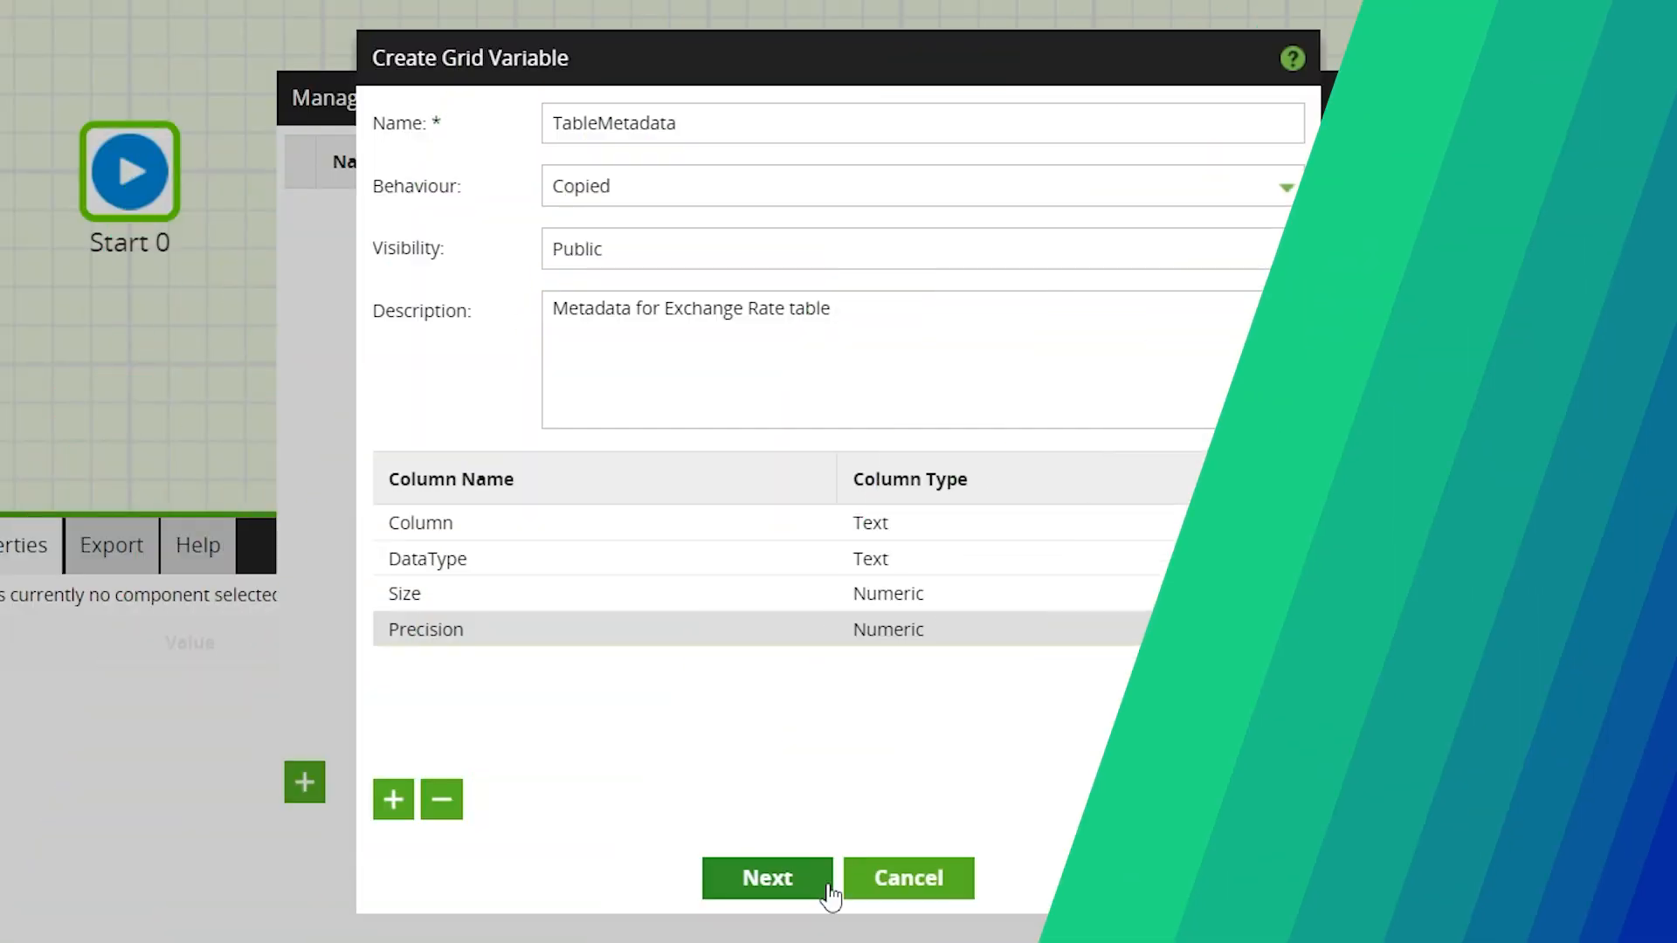
- Continue to the default values and add a row with Column col1 and DataType Number
{"action": "left_click", "coordinate": [829, 889]}
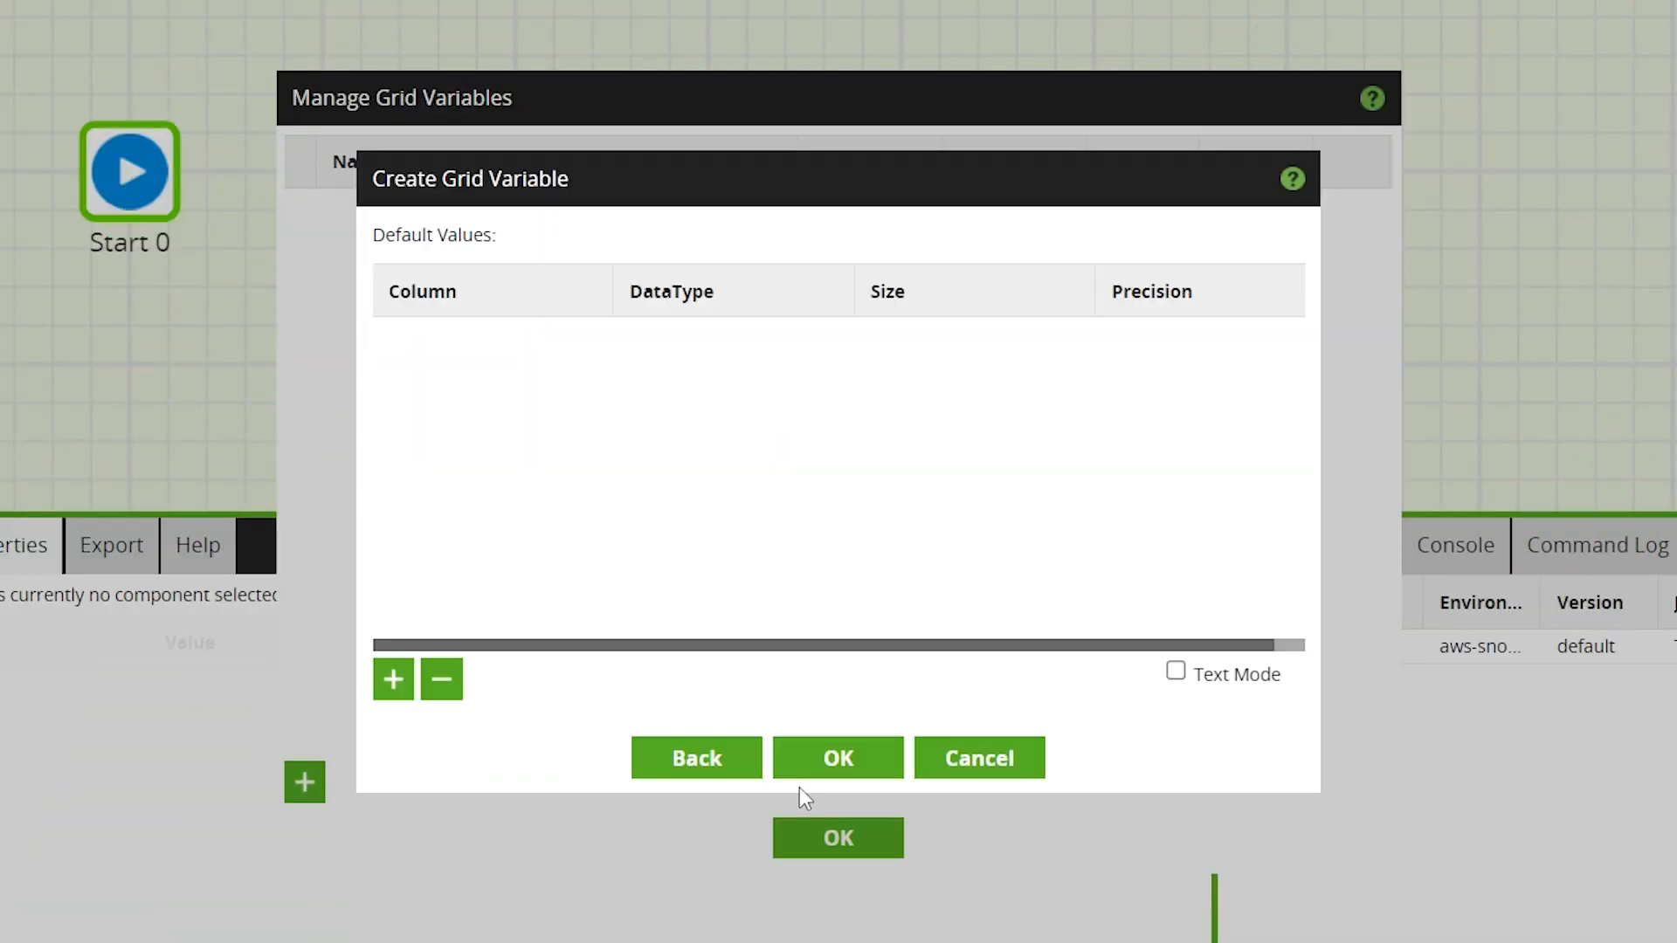
{"action": "left_click", "coordinate": [400, 688]}
{"action": "left_click", "coordinate": [498, 350]}
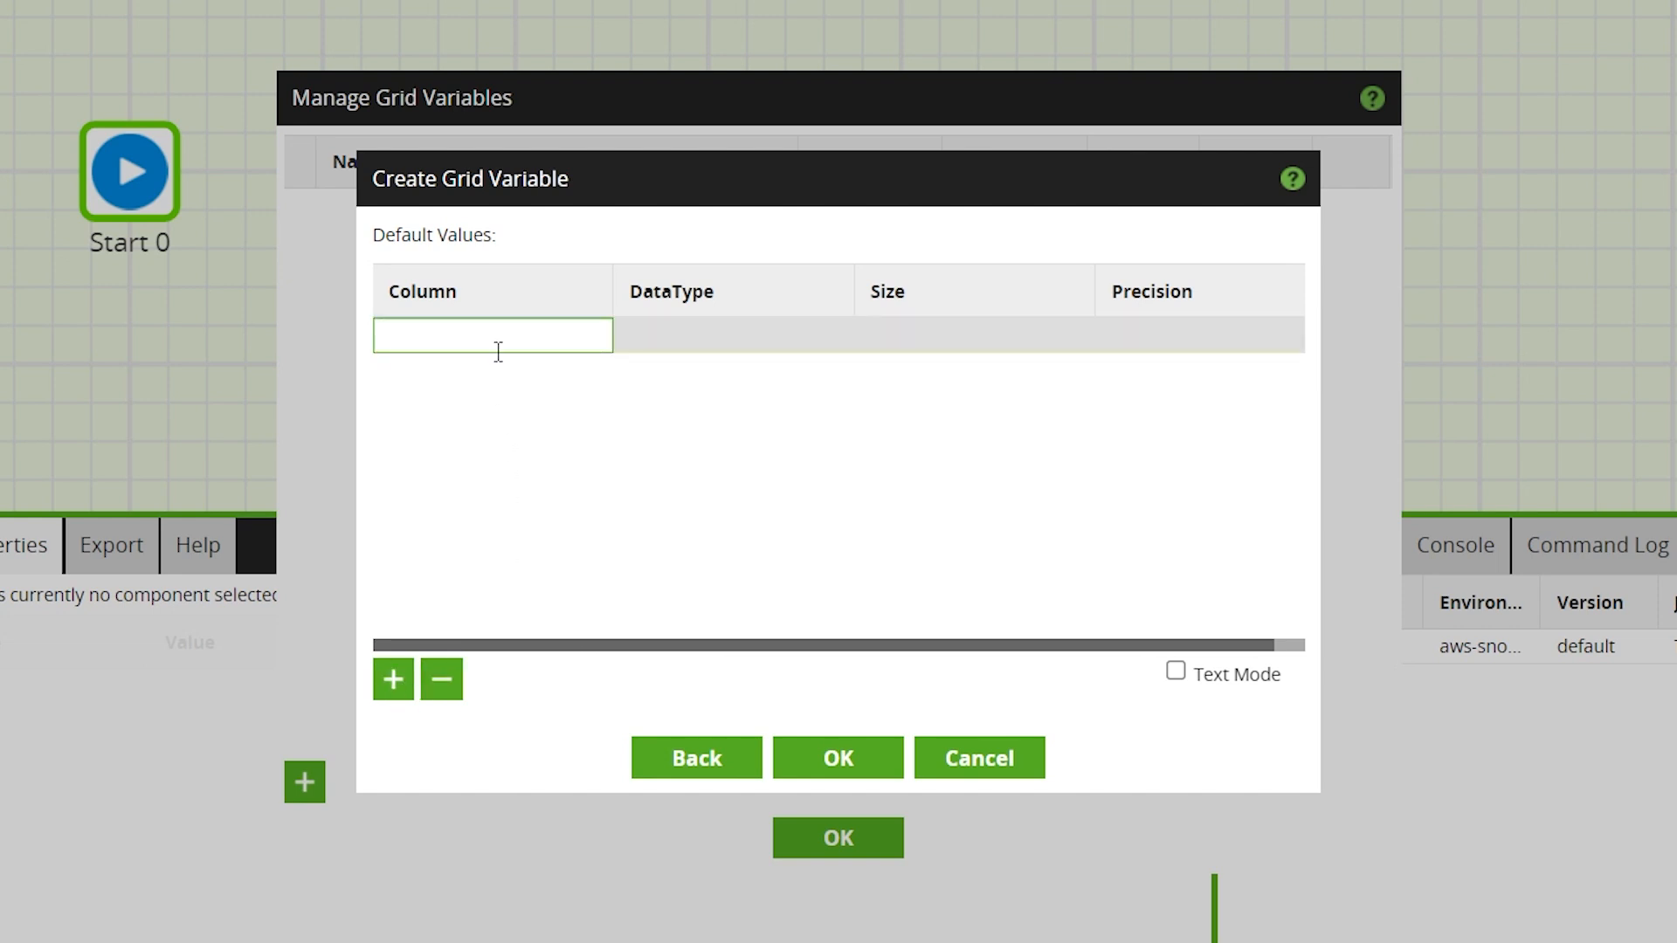
{"action": "type", "text": "col1"}
{"action": "key", "text": "Tab"}
{"action": "type", "text": "Nu"}
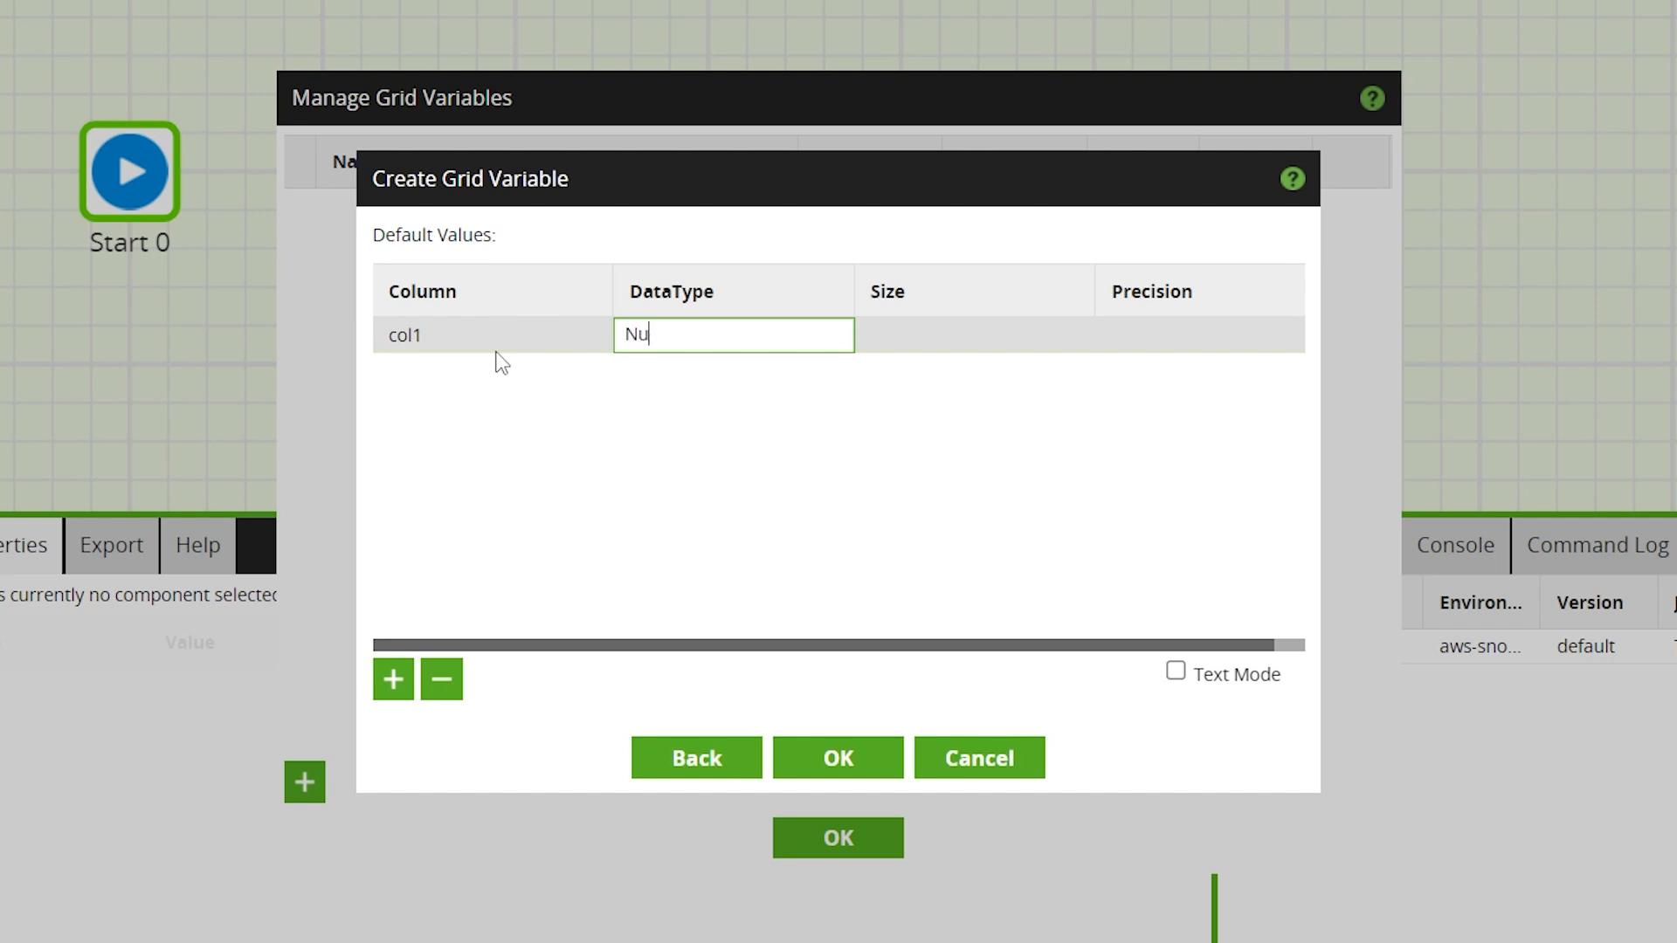
{"action": "type", "text": "mber"}
- Give the default row a Size of 10 and a Precision of 2, and save the grid variable
{"action": "key", "text": "Tab"}
{"action": "type", "text": "10"}
{"action": "key", "text": "Tab"}
{"action": "type", "text": "2"}
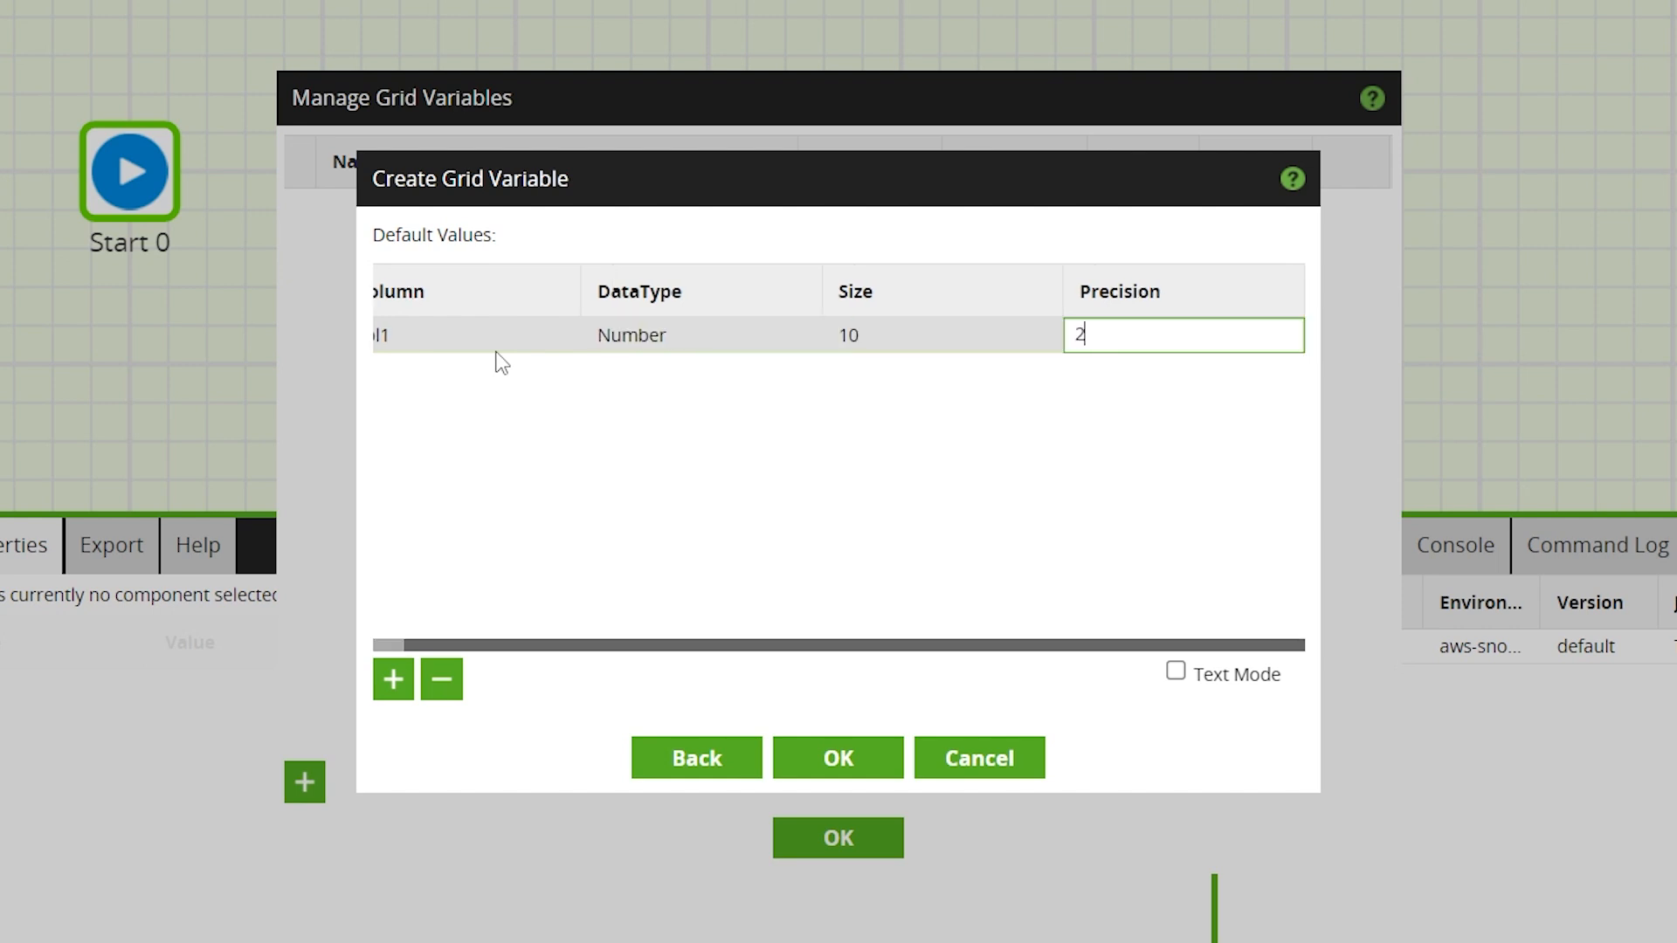
{"action": "left_click", "coordinate": [838, 760]}
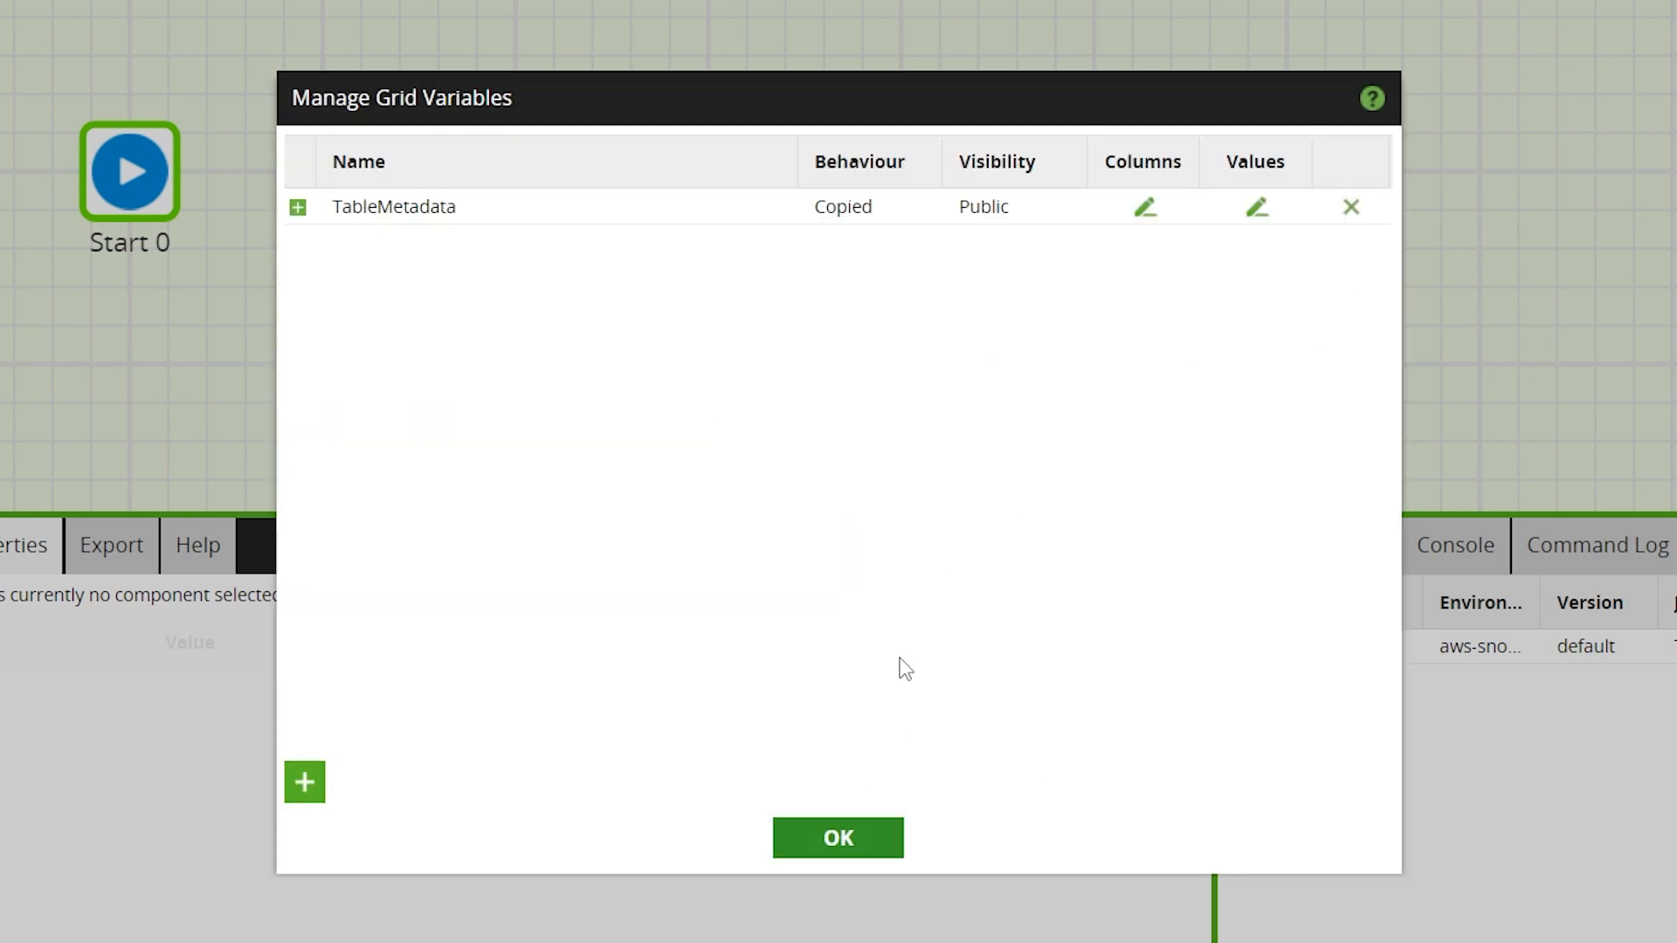
{"action": "left_click", "coordinate": [837, 838]}
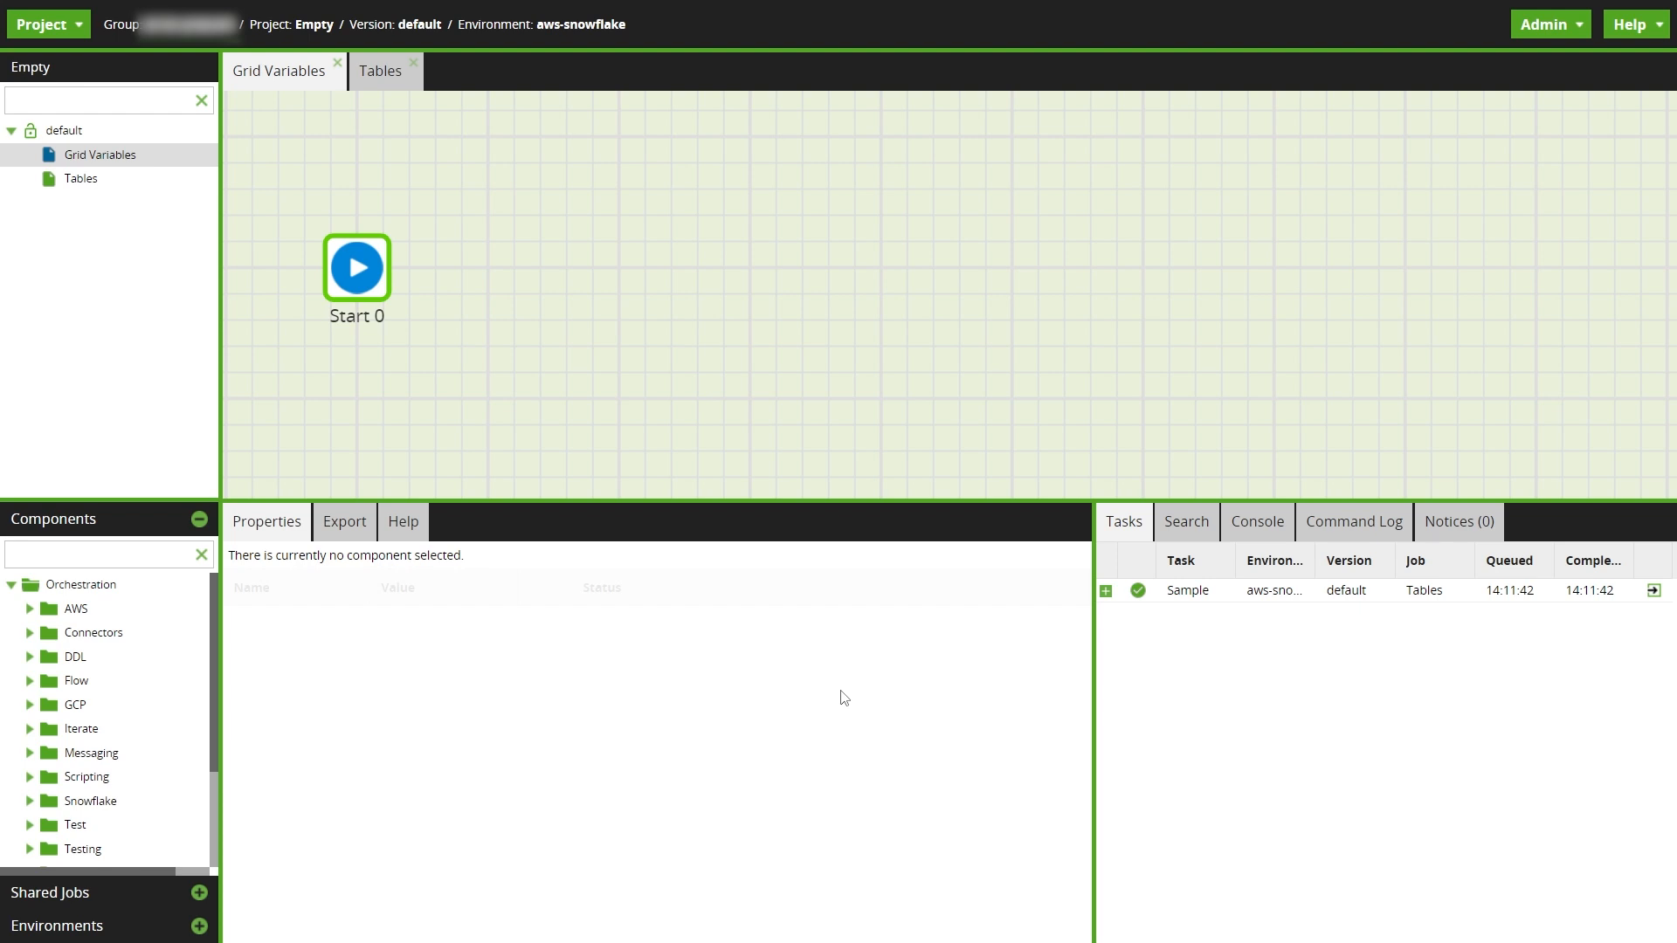
- Search the components for "query result" and place a Query Result To Grid component connected to Start 0
{"action": "left_click", "coordinate": [86, 556]}
{"action": "type", "text": "quer"}
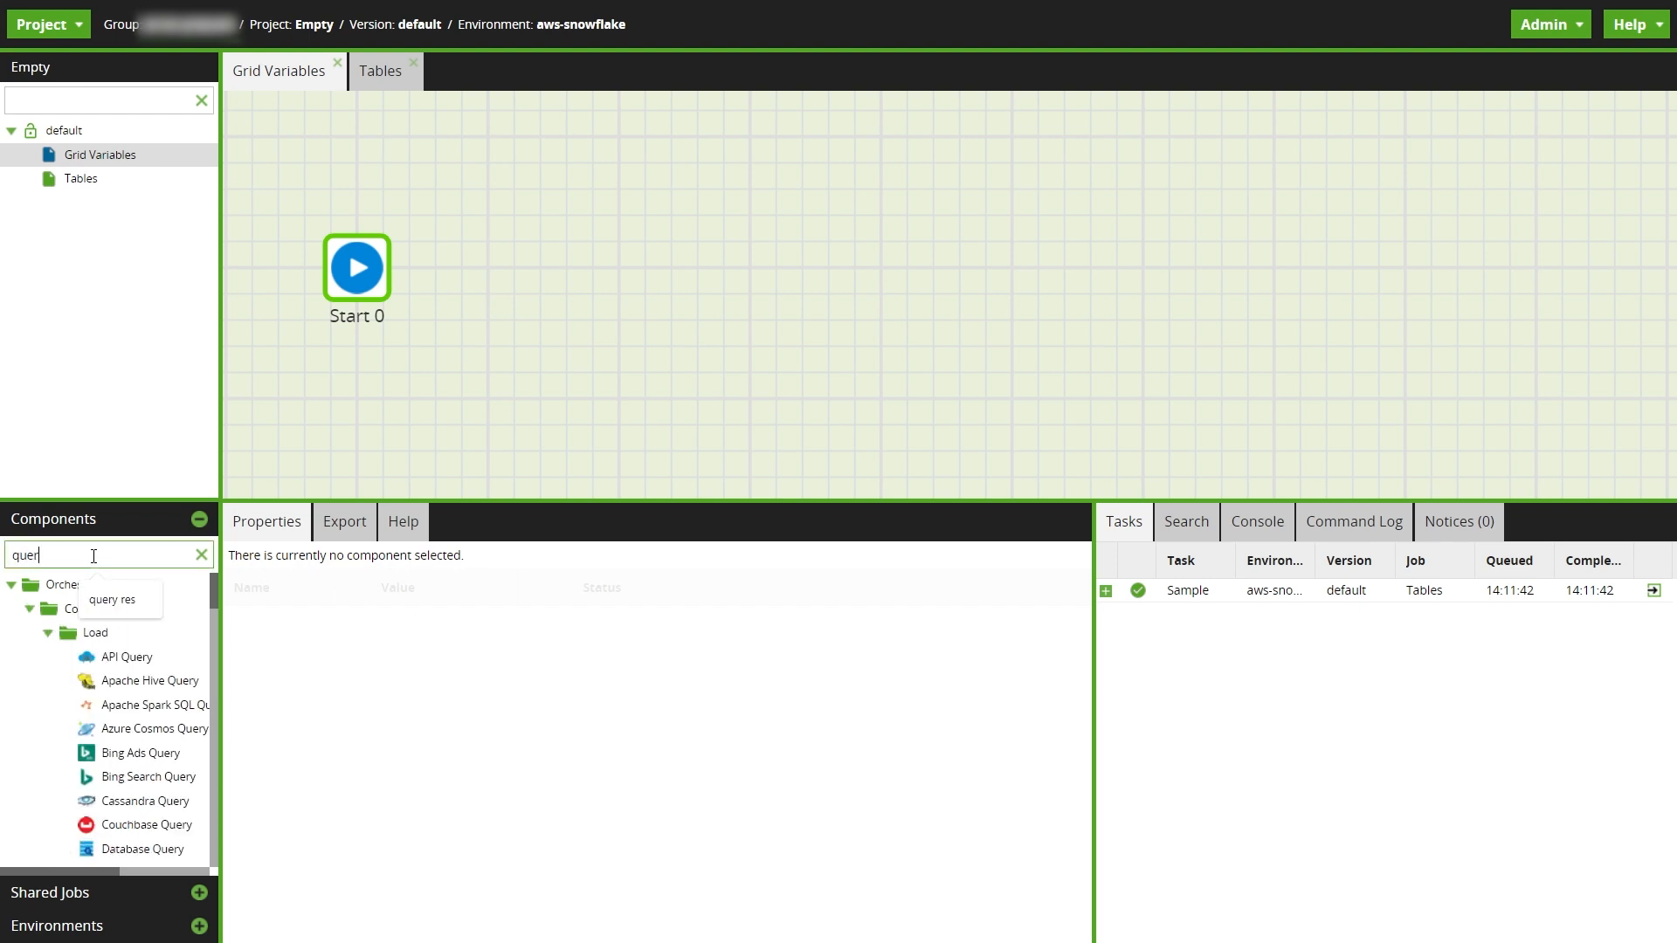
{"action": "type", "text": "y result"}
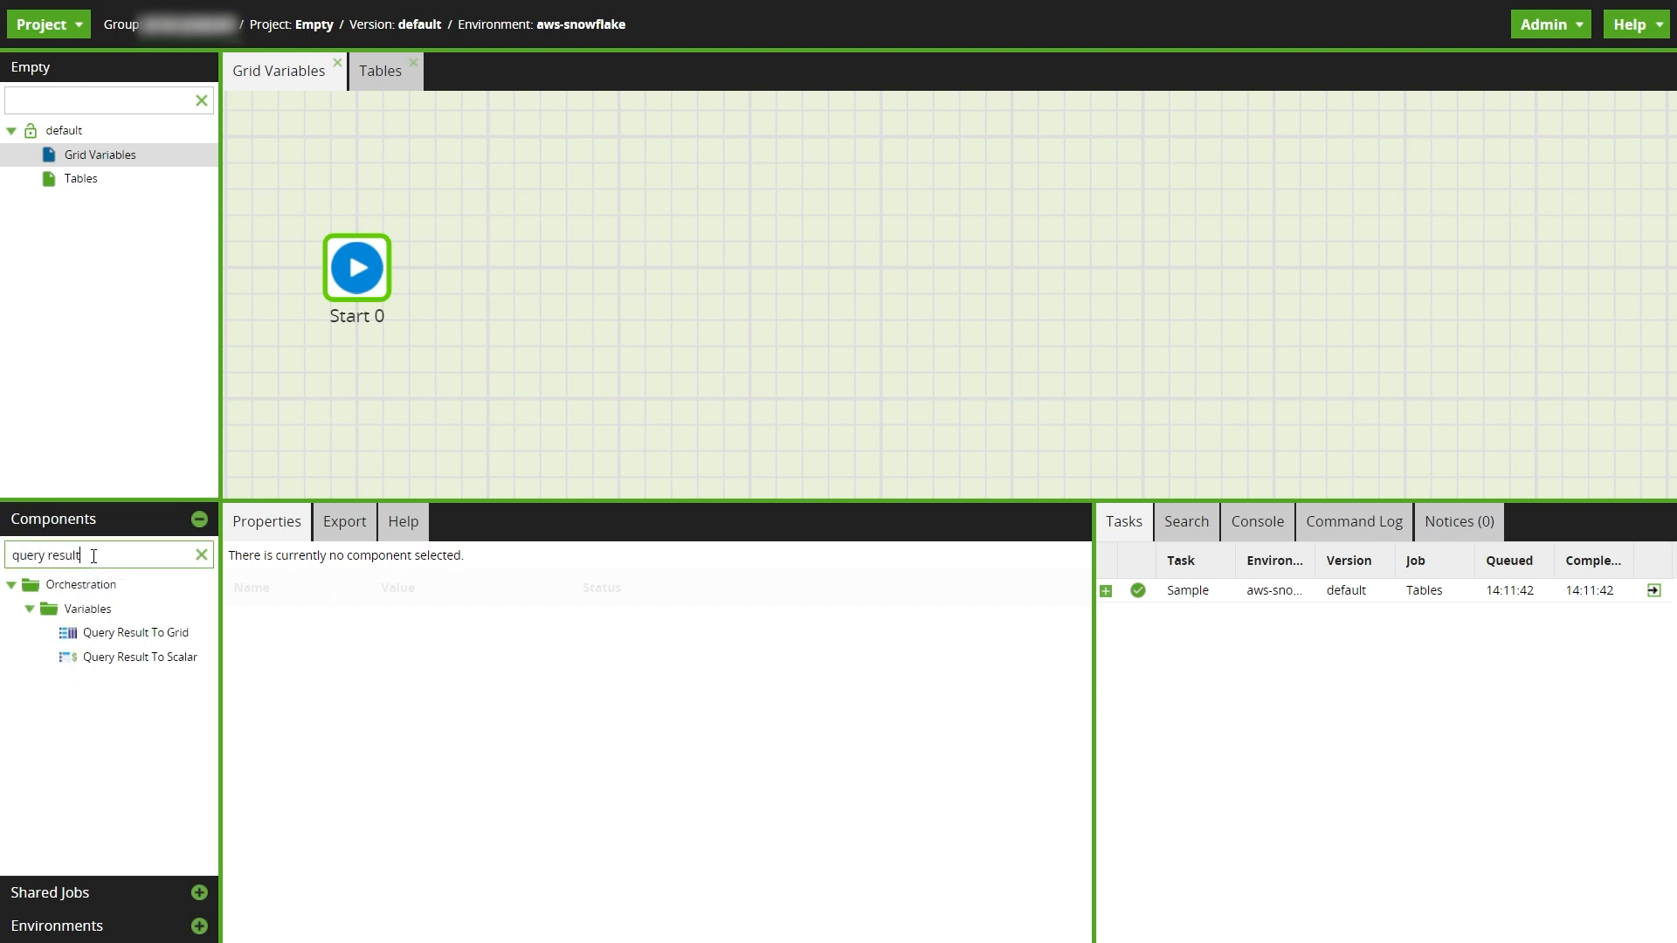
{"action": "left_click_drag", "start_coordinate": [181, 647], "coordinate": [503, 278]}
{"action": "left_click_drag", "start_coordinate": [602, 290], "coordinate": [629, 291]}
{"action": "left_click", "coordinate": [754, 354]}
{"action": "left_click", "coordinate": [610, 290]}
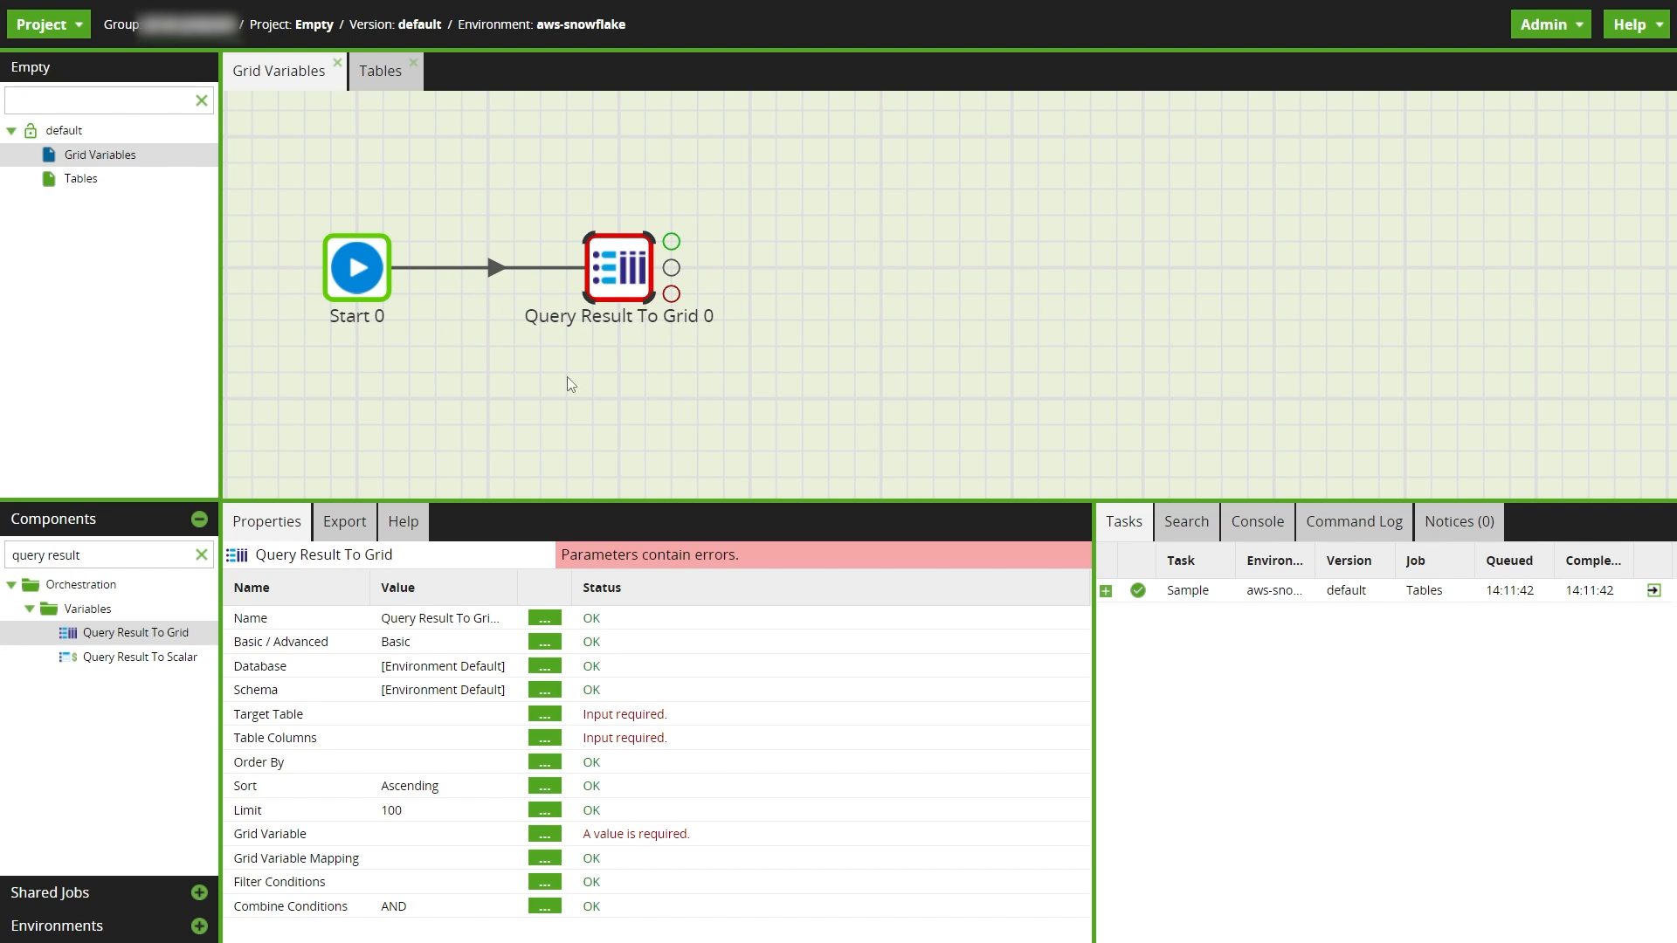
- Set the Target Table of the Query Result To Grid component to TableMetadata
{"action": "left_click_drag", "start_coordinate": [519, 586], "coordinate": [609, 598]}
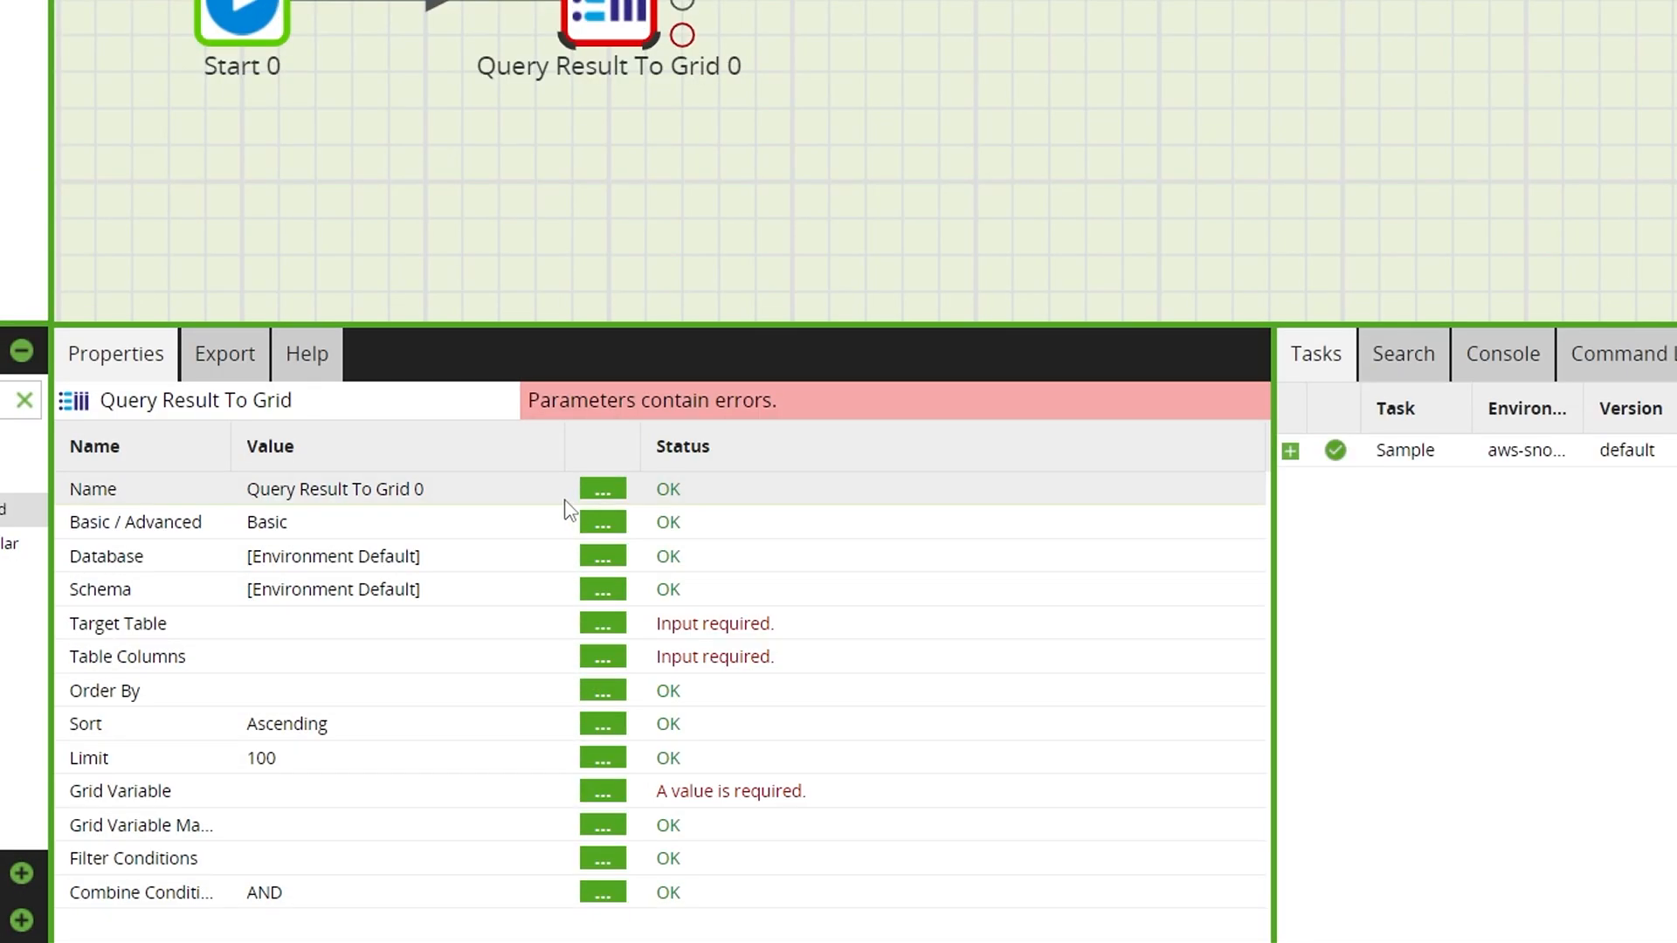
{"action": "left_click", "coordinate": [602, 624]}
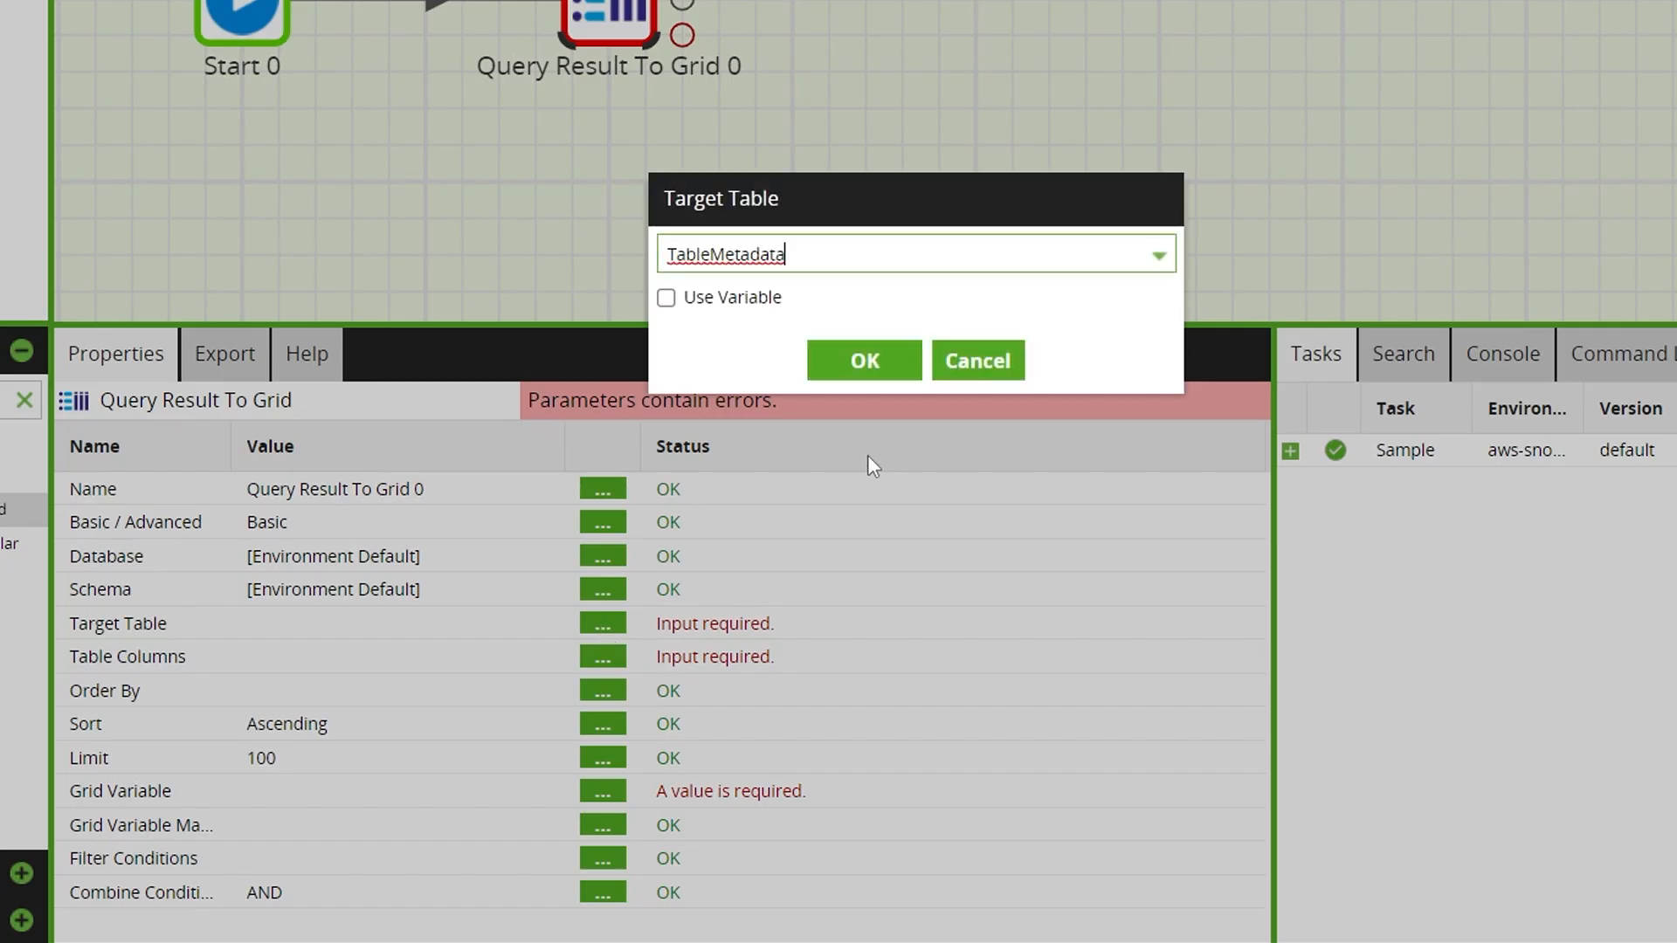
{"action": "left_click", "coordinate": [865, 361]}
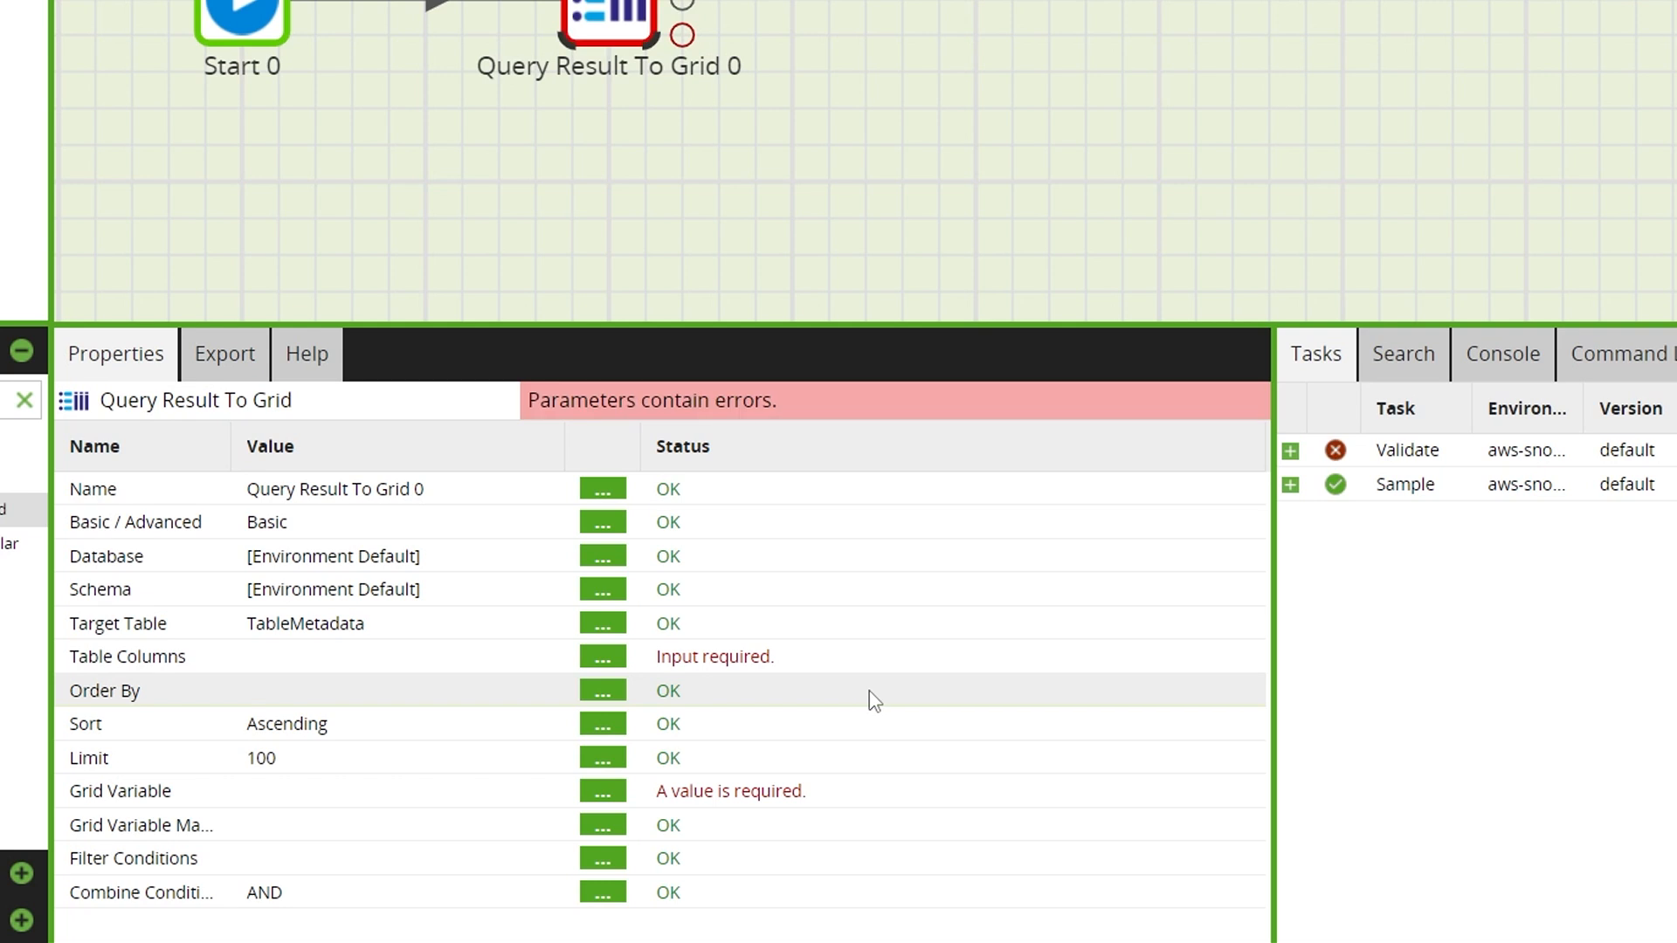
- Include all the table columns in the component: column name, data type, size and precision
{"action": "left_click", "coordinate": [604, 660]}
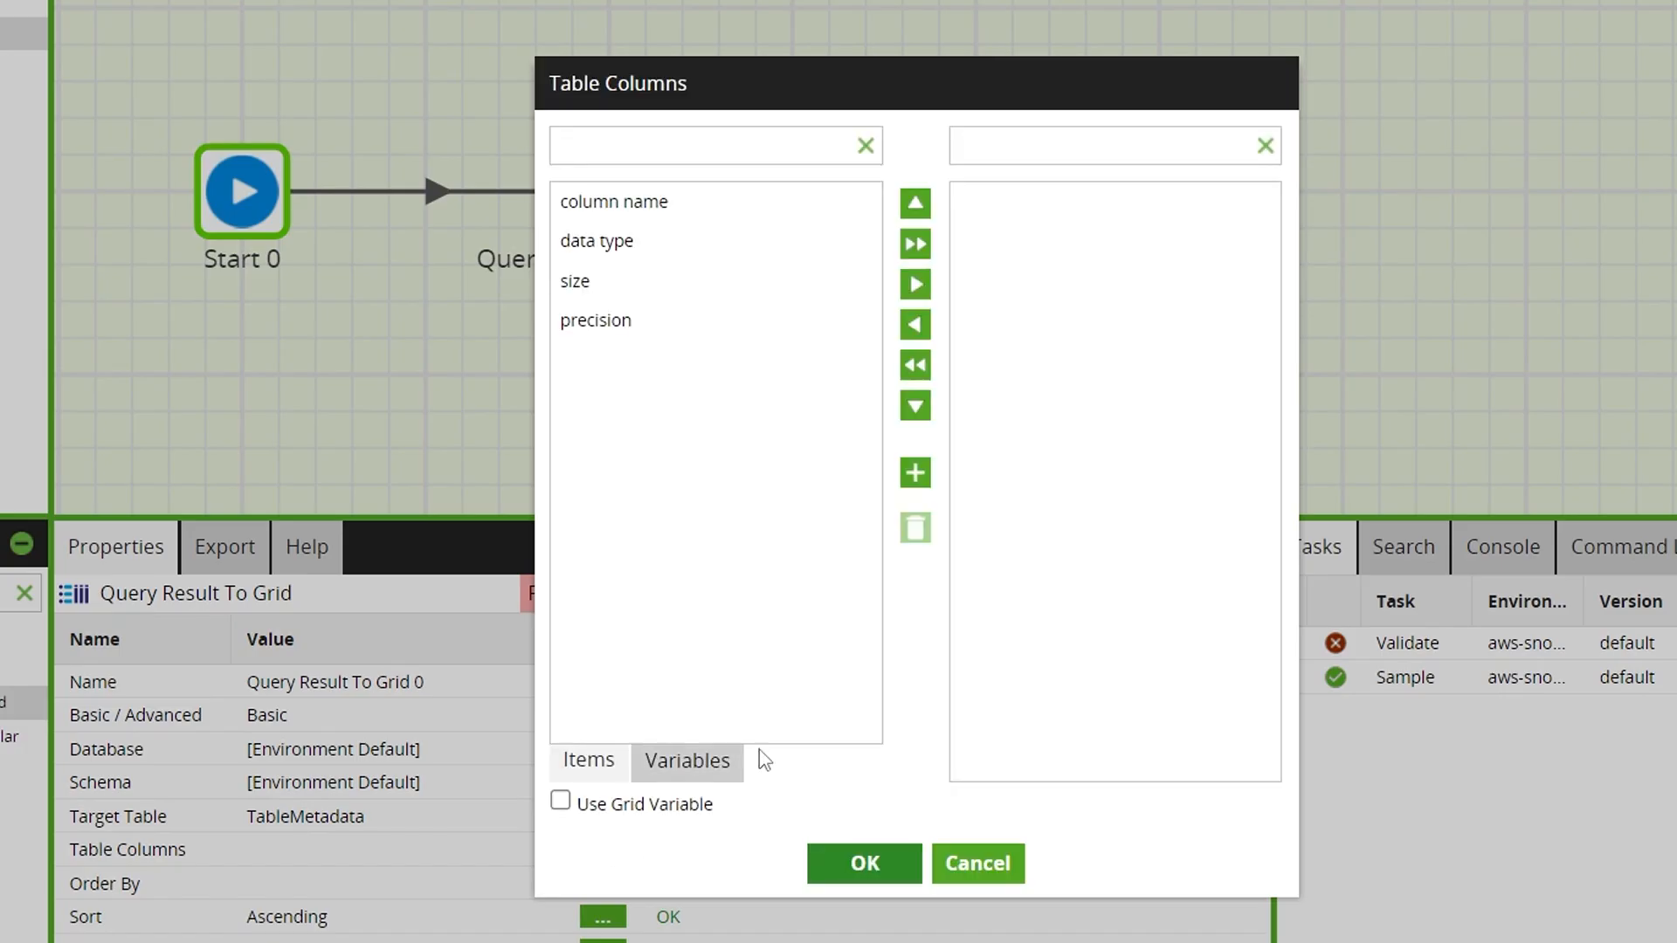
{"action": "left_click", "coordinate": [914, 243]}
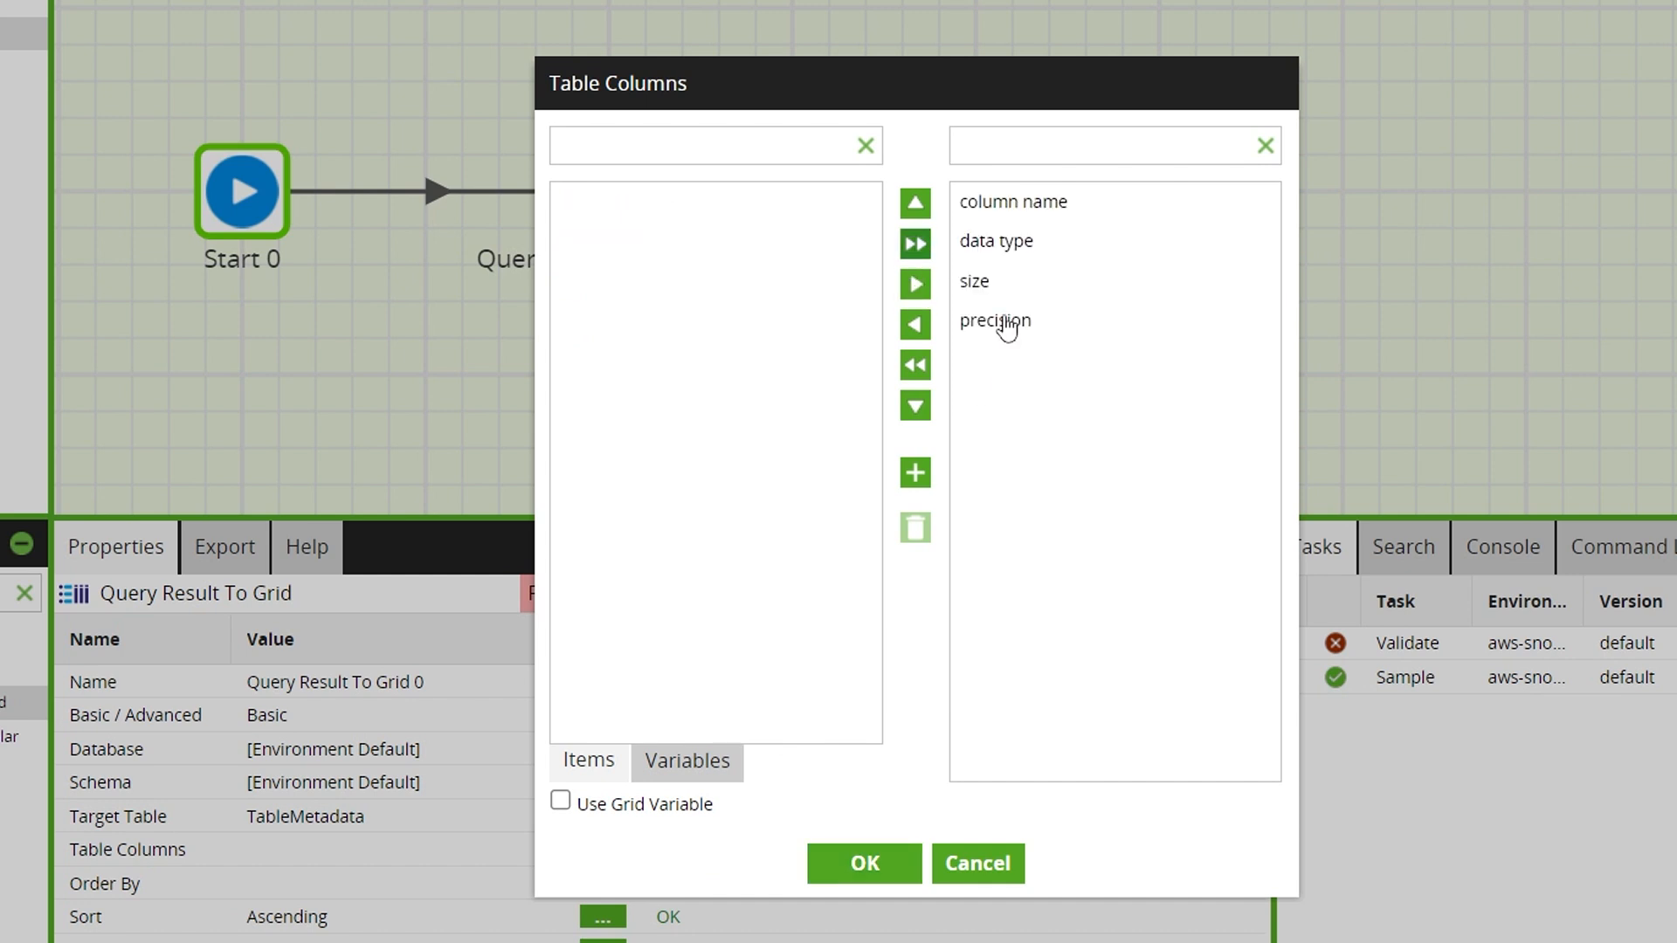
{"action": "left_click", "coordinate": [908, 871]}
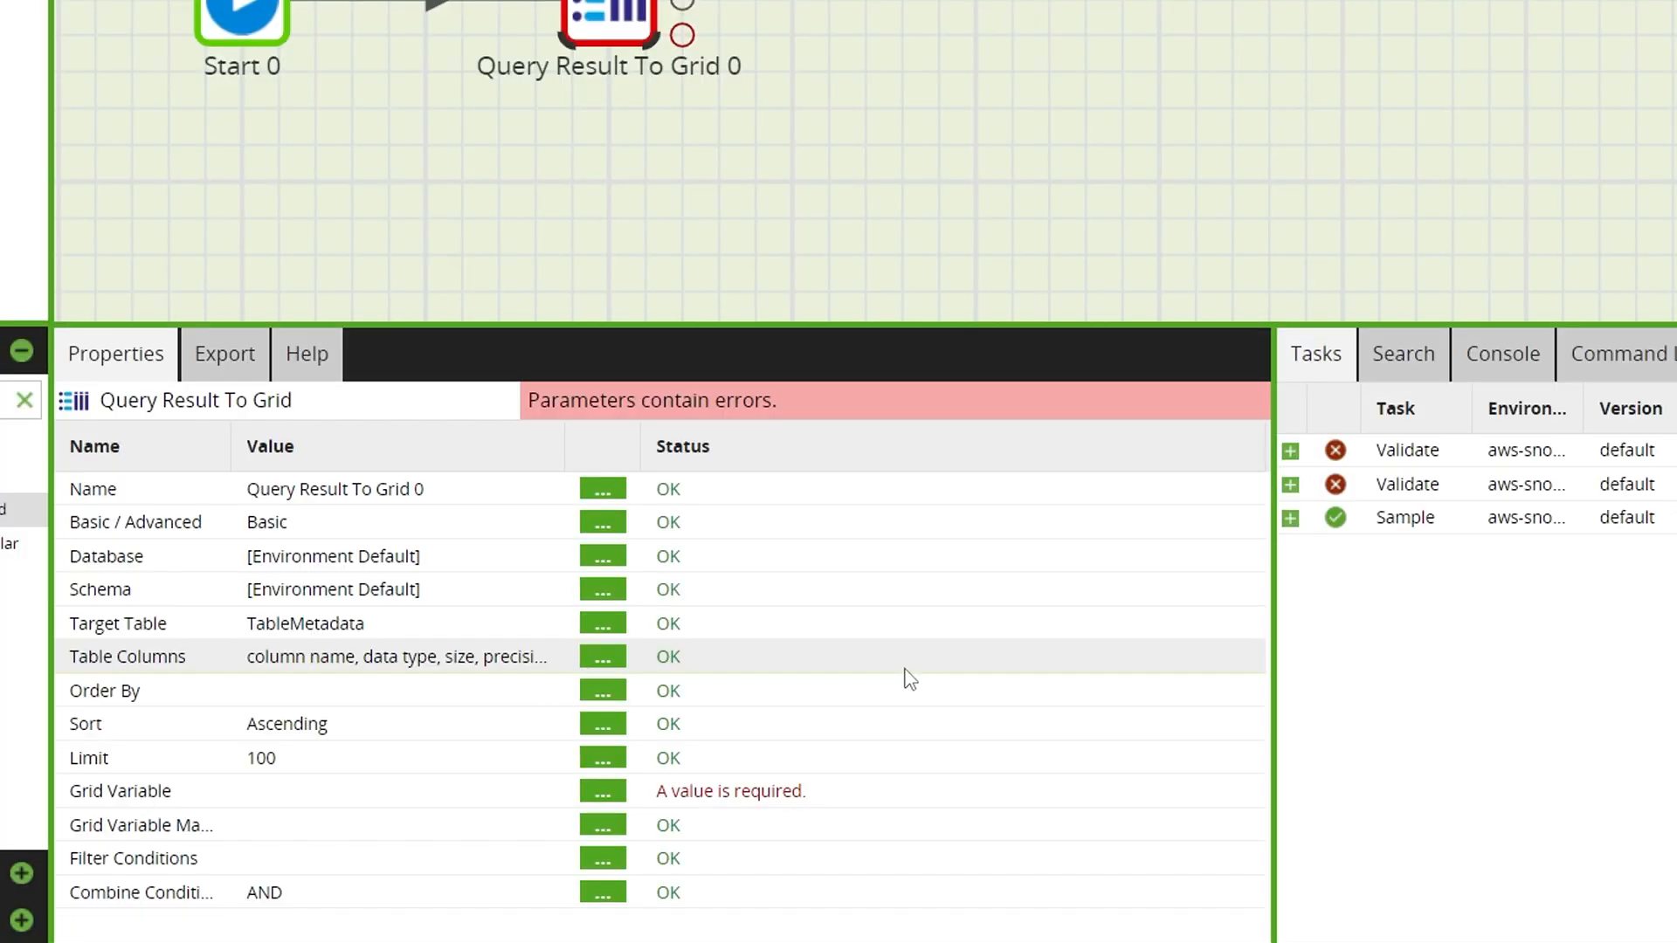
- Set the Grid Variable of the Query Result To Grid component to TableMetadata
{"action": "left_click", "coordinate": [592, 795]}
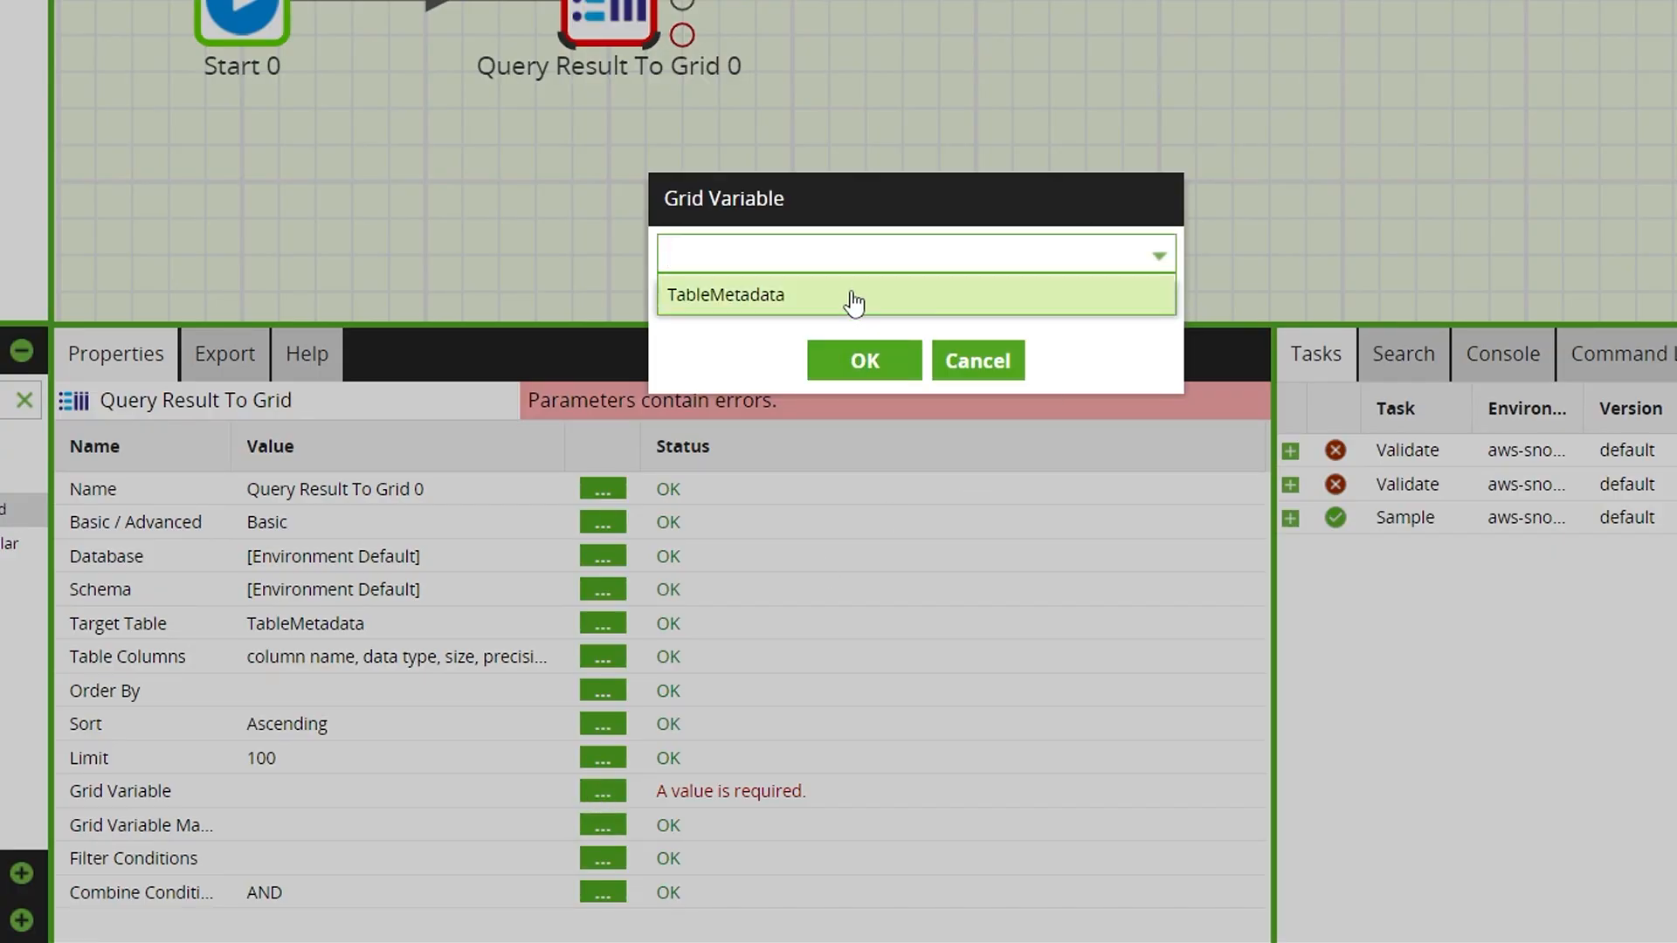
{"action": "left_click", "coordinate": [854, 297]}
{"action": "left_click", "coordinate": [857, 361]}
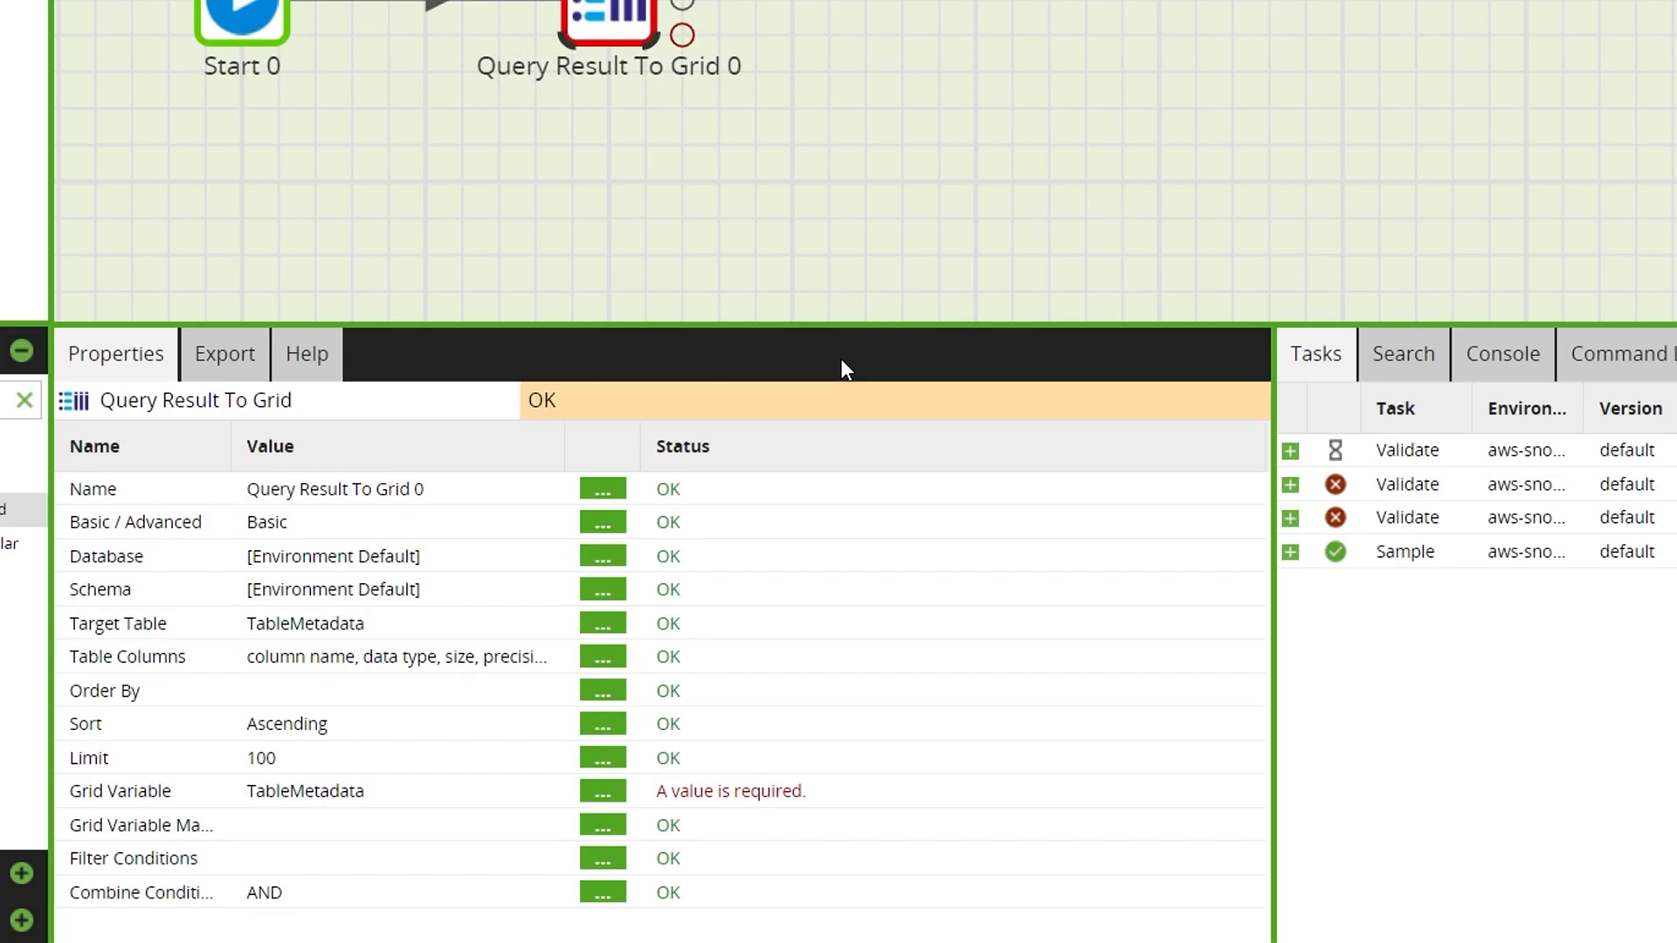
- Map the grid variable fields Column, DataType, Size and Precision to column name, data type, size and precision respectively
{"action": "scroll", "coordinate": [902, 625], "scroll_direction": "down", "scroll_amount": 1}
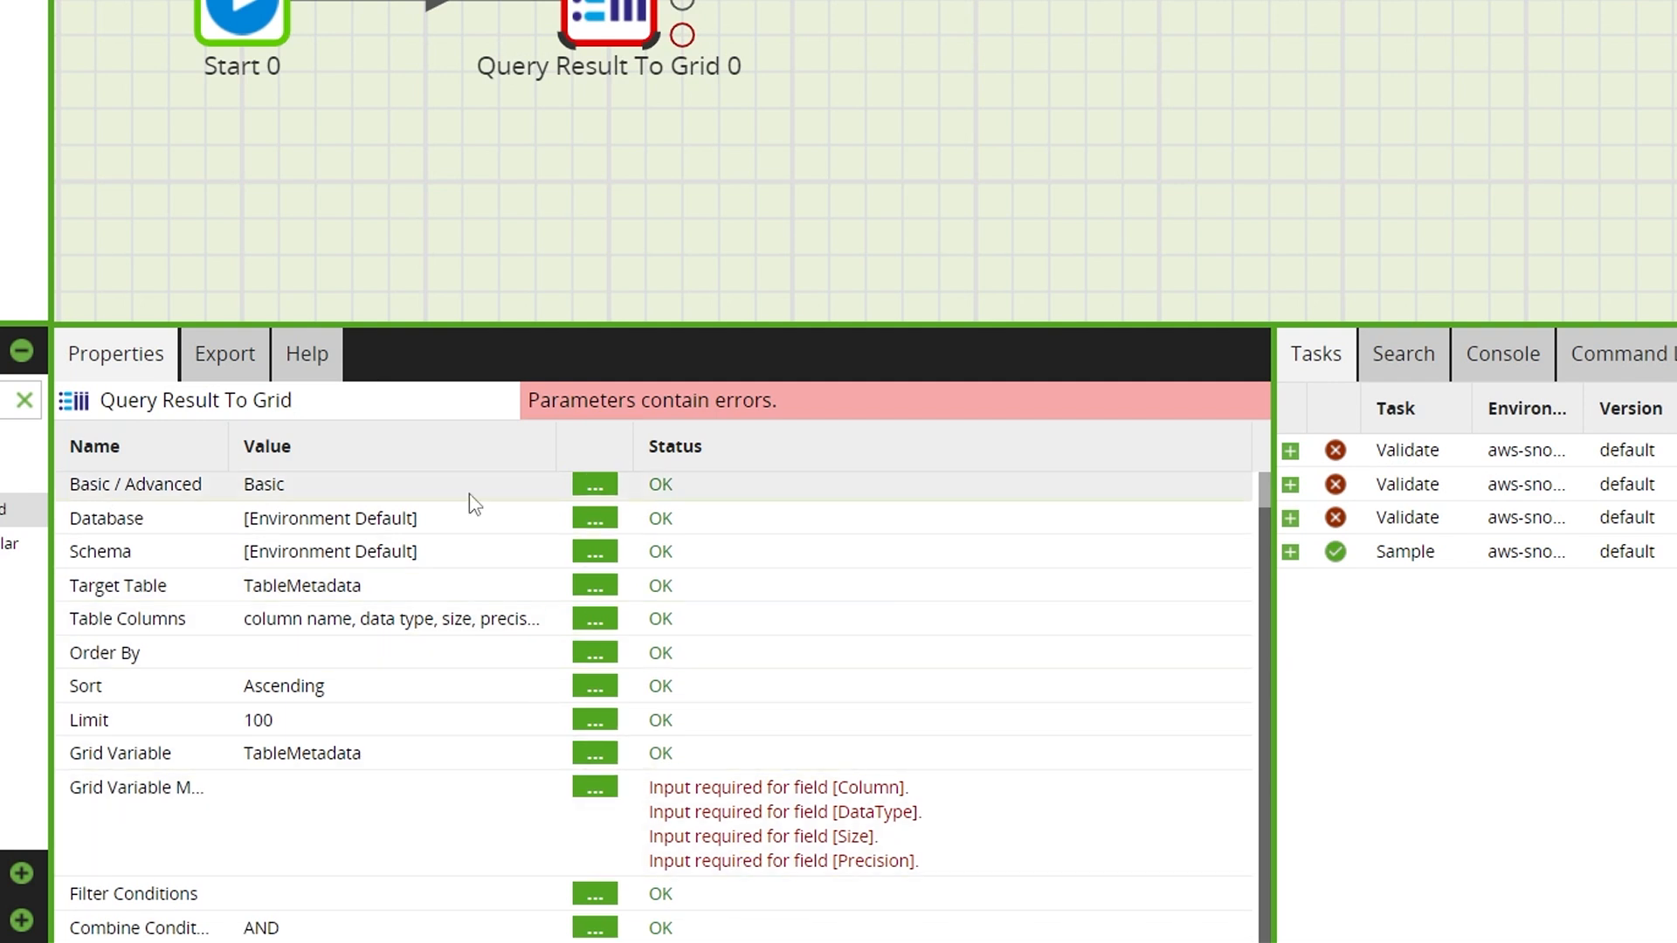
{"action": "left_click_drag", "start_coordinate": [227, 456], "coordinate": [314, 471]}
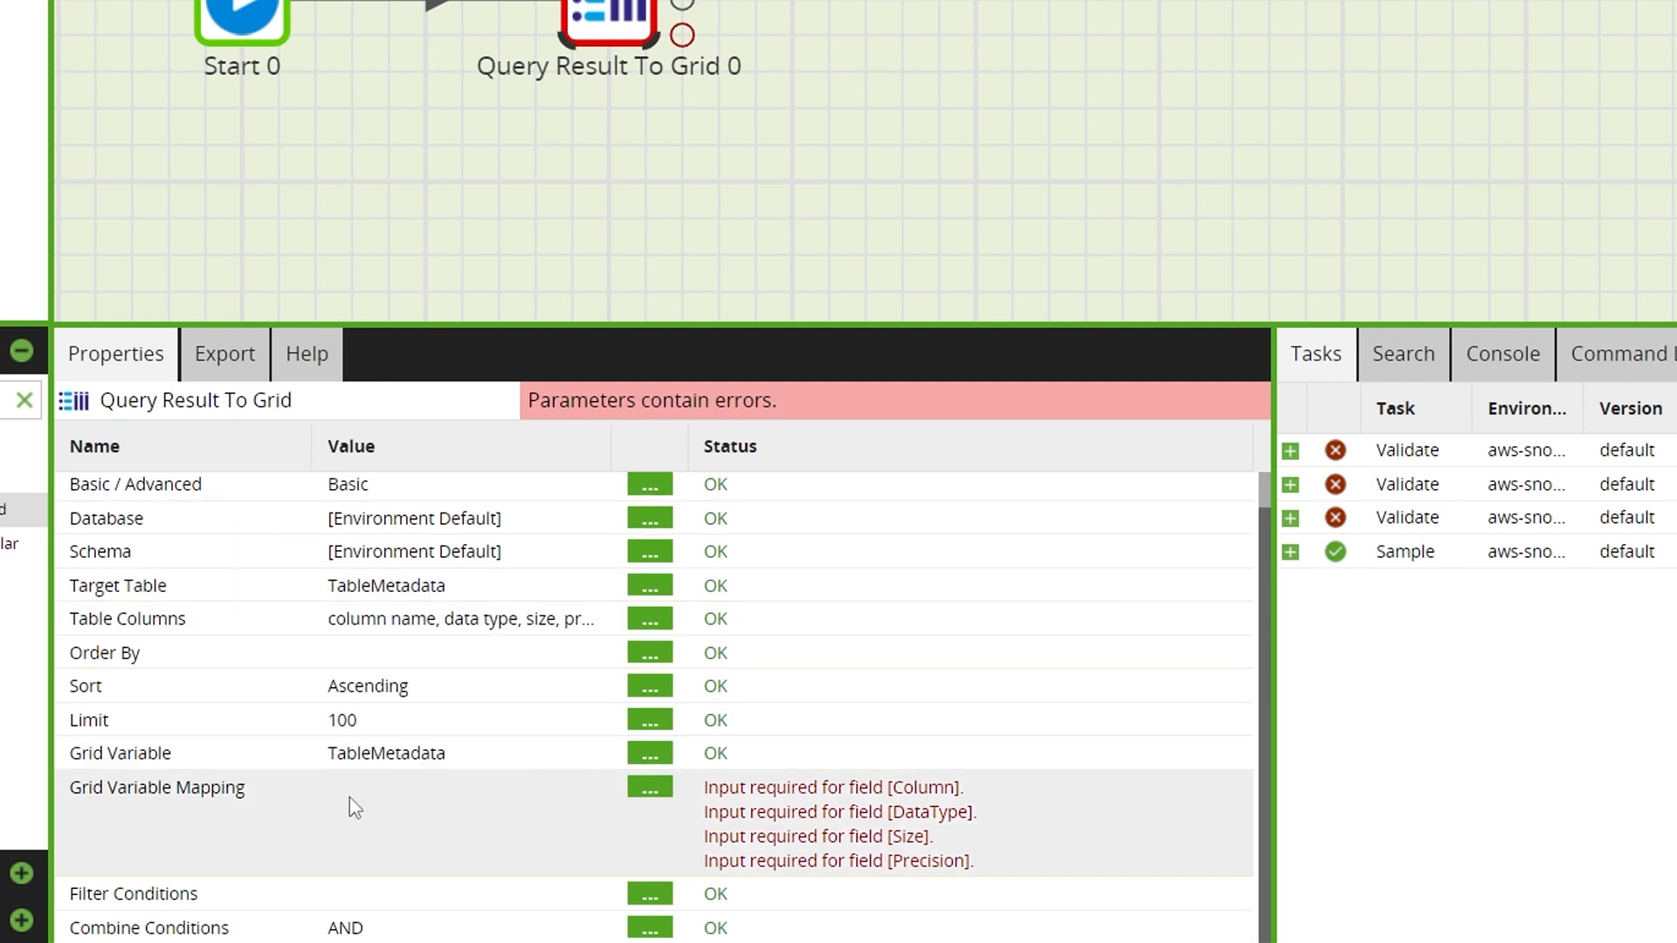
{"action": "left_click", "coordinate": [646, 788]}
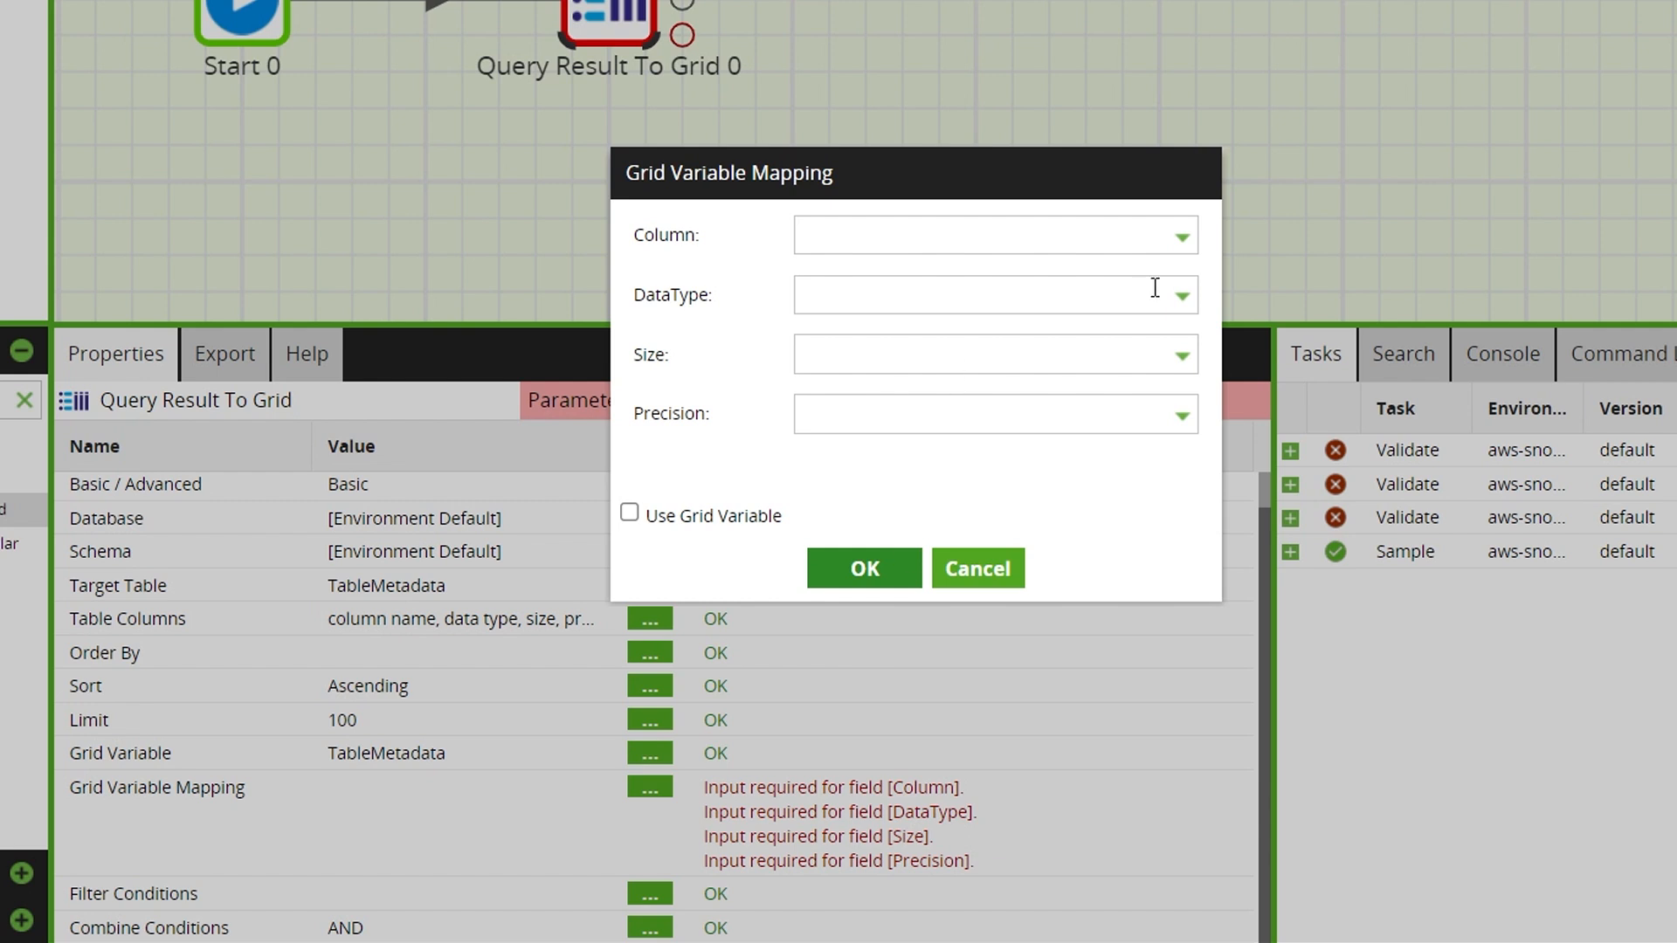
{"action": "left_click", "coordinate": [1178, 236]}
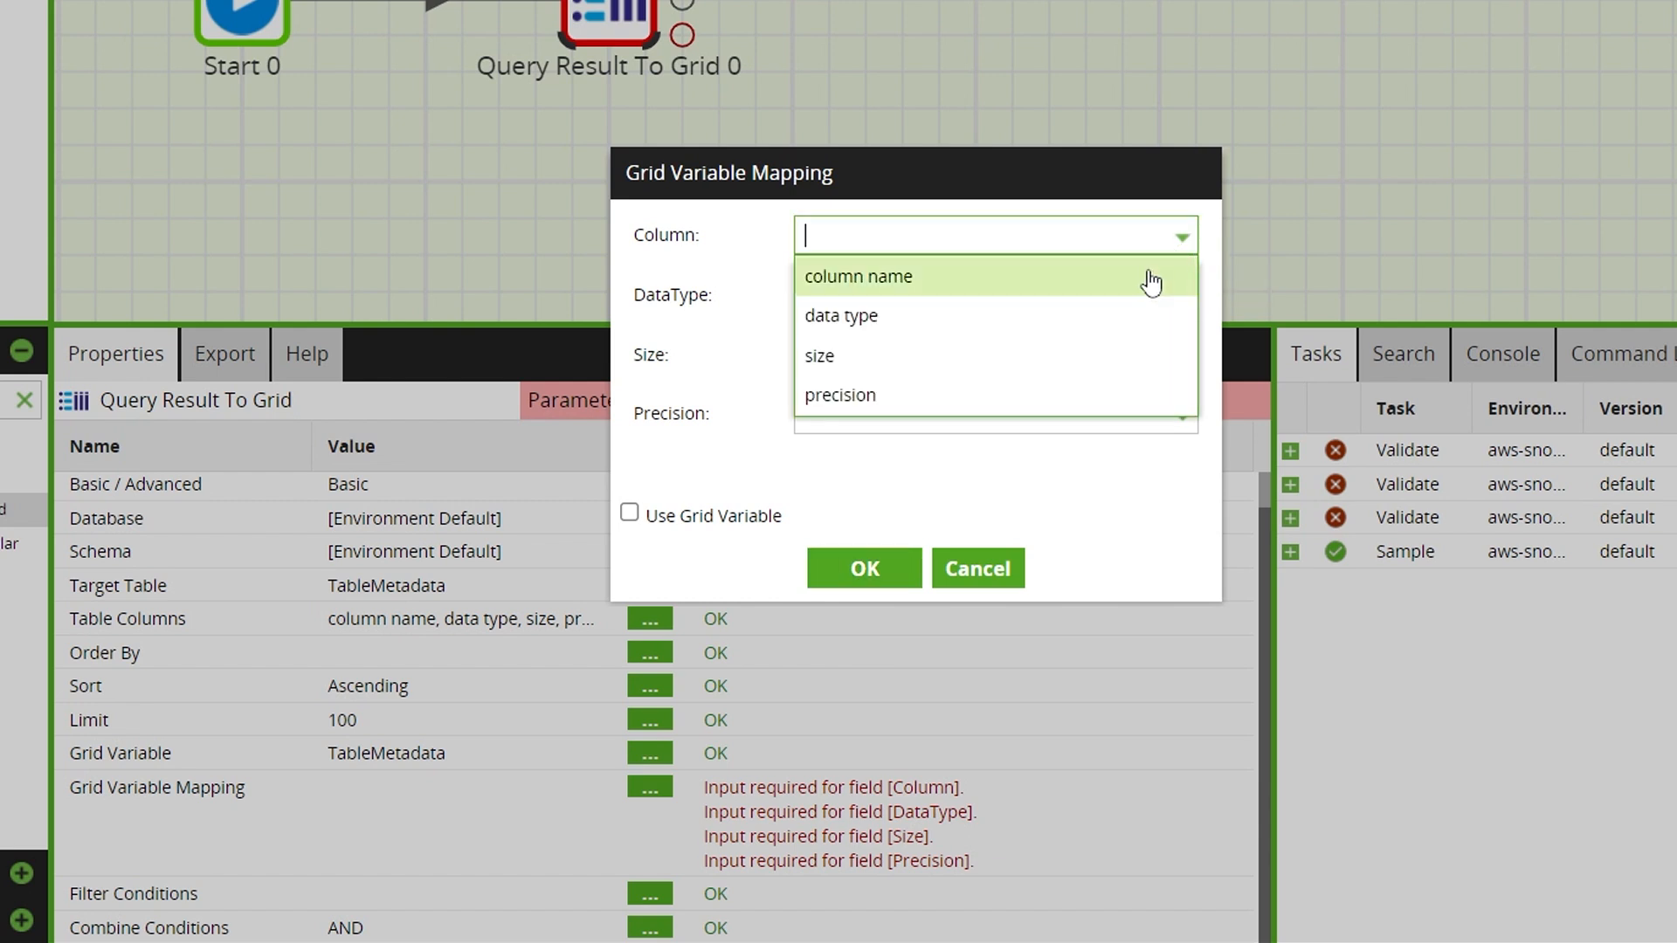
{"action": "left_click", "coordinate": [1151, 279]}
{"action": "left_click", "coordinate": [1177, 302]}
{"action": "left_click", "coordinate": [1135, 375]}
{"action": "left_click", "coordinate": [1182, 358]}
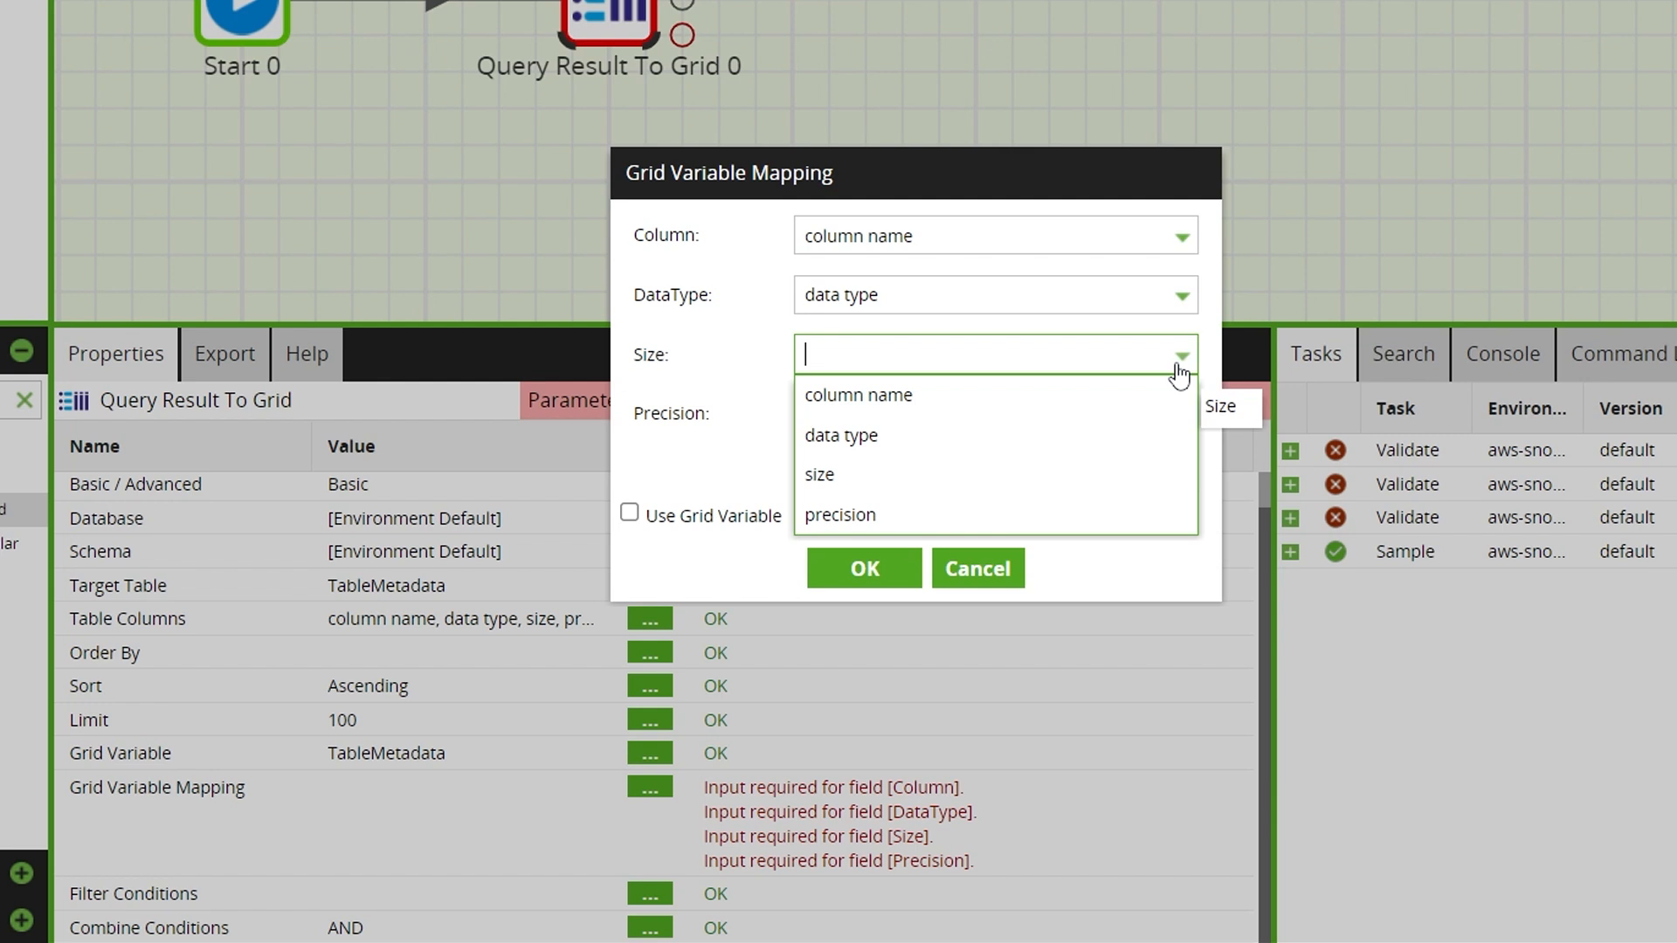
{"action": "left_click", "coordinate": [1093, 472]}
{"action": "left_click", "coordinate": [1183, 419]}
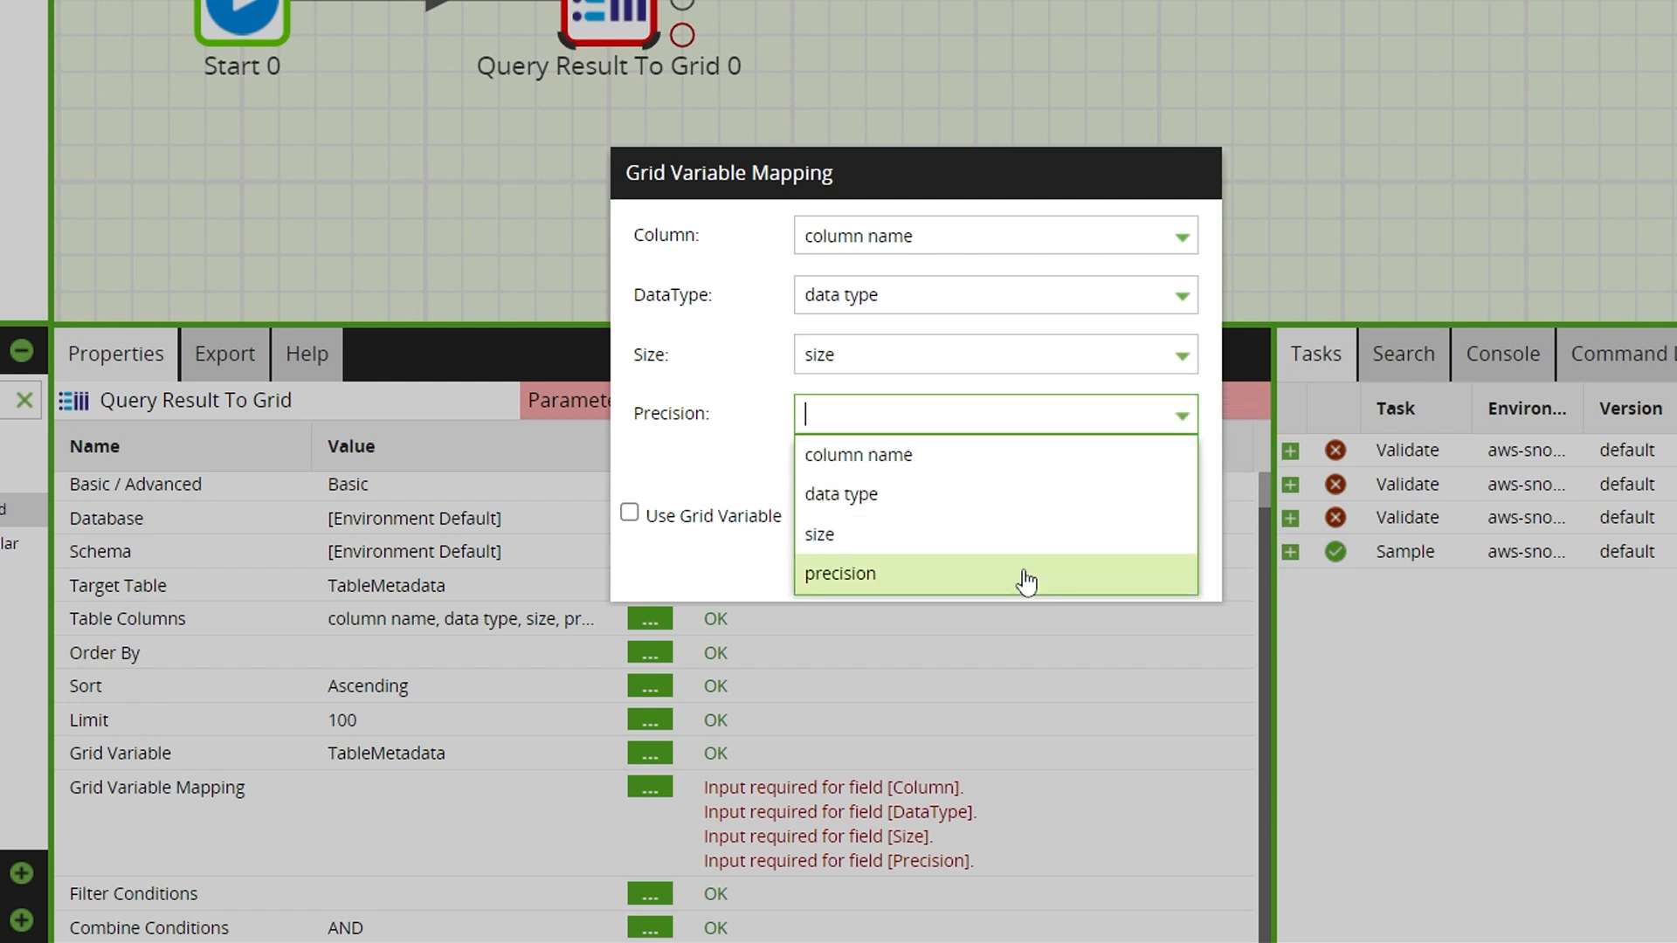
{"action": "left_click", "coordinate": [1073, 584]}
{"action": "left_click", "coordinate": [902, 574]}
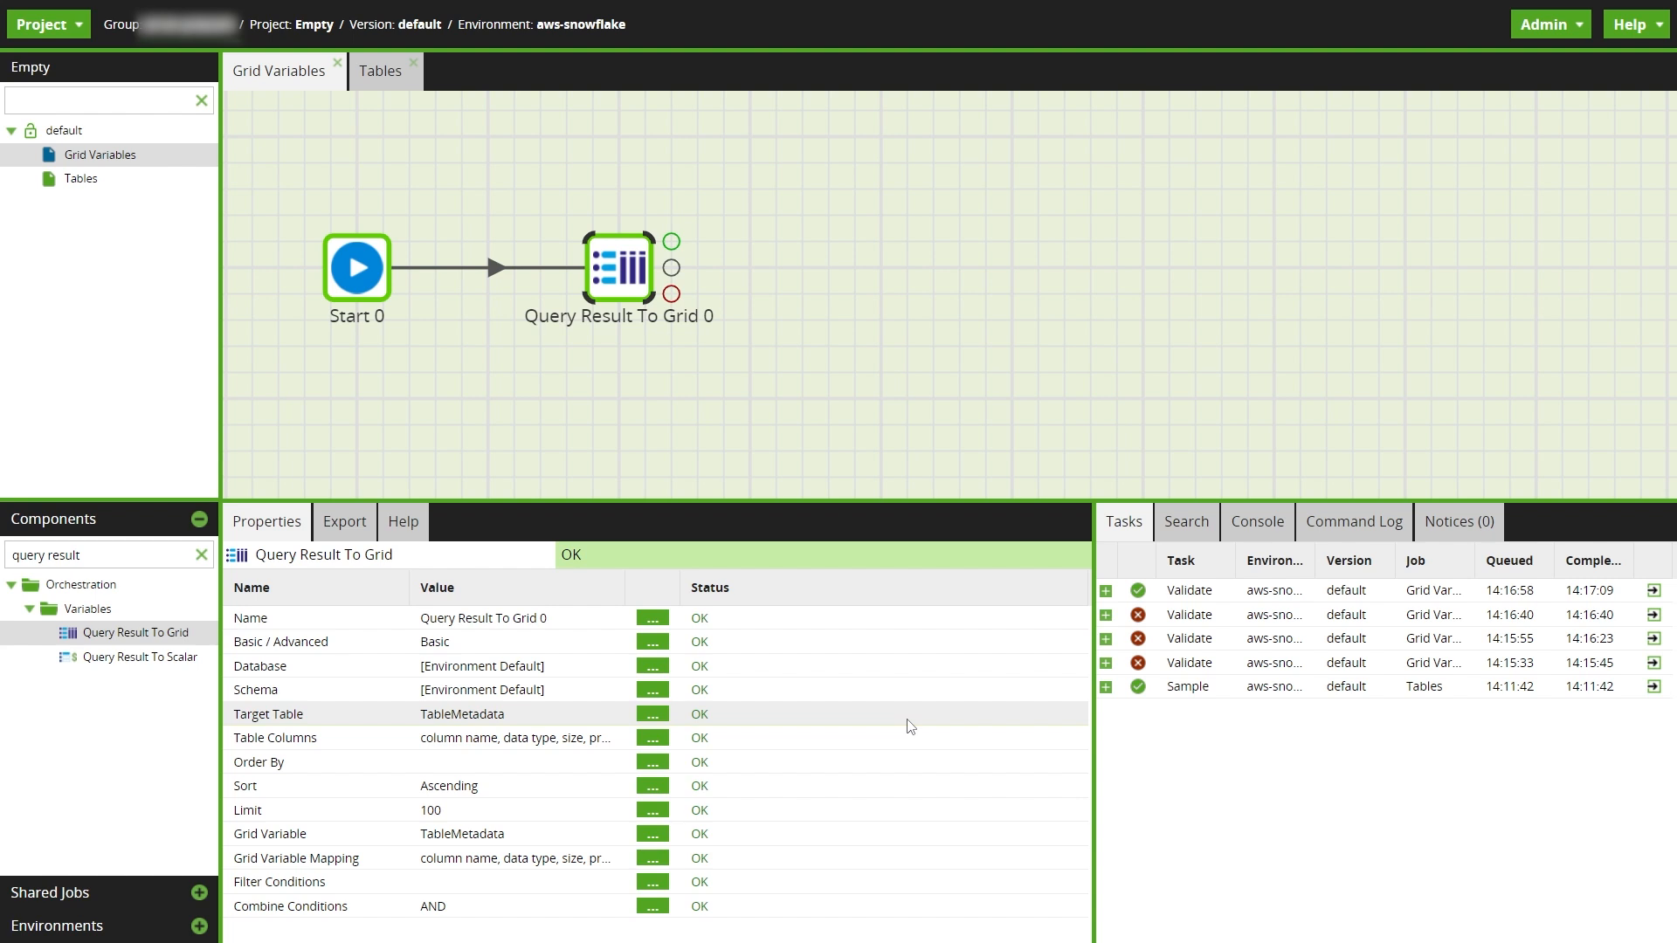
- Search the components for "create table" and place a Create Table component connected after Query Result To Grid 0
{"action": "left_click", "coordinate": [201, 556]}
{"action": "type", "text": "create table"}
{"action": "left_click_drag", "start_coordinate": [115, 632], "coordinate": [878, 267]}
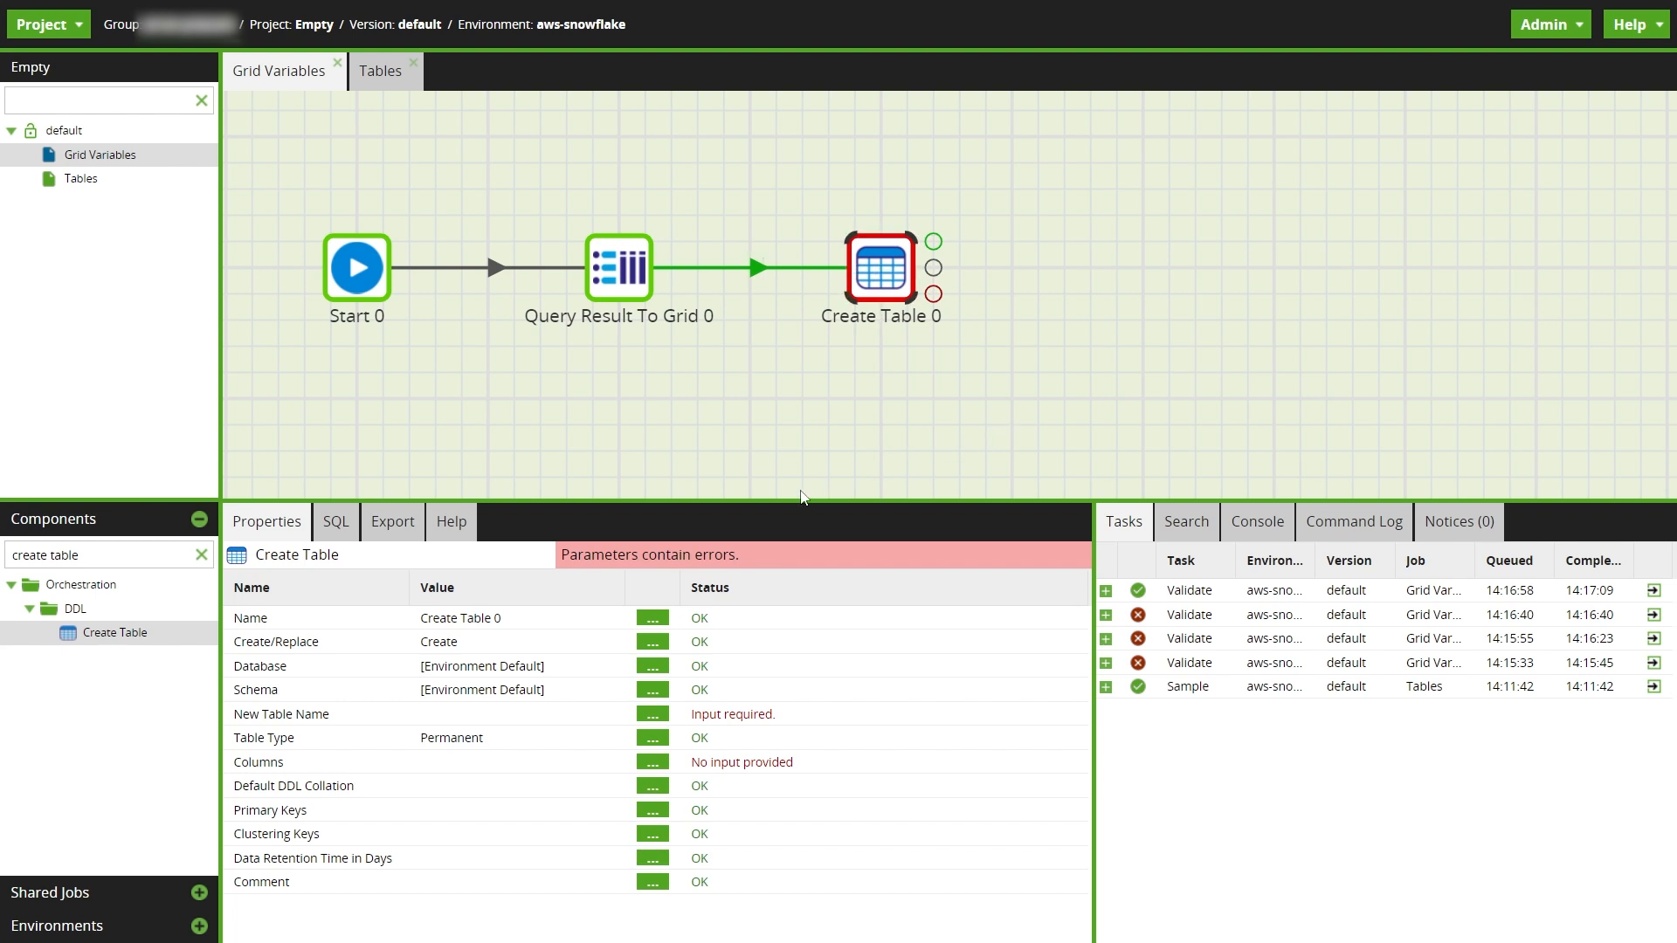
- Set the New Table Name of the Create Table component to Exchange Rate and open its Columns property
{"action": "left_click", "coordinate": [661, 719]}
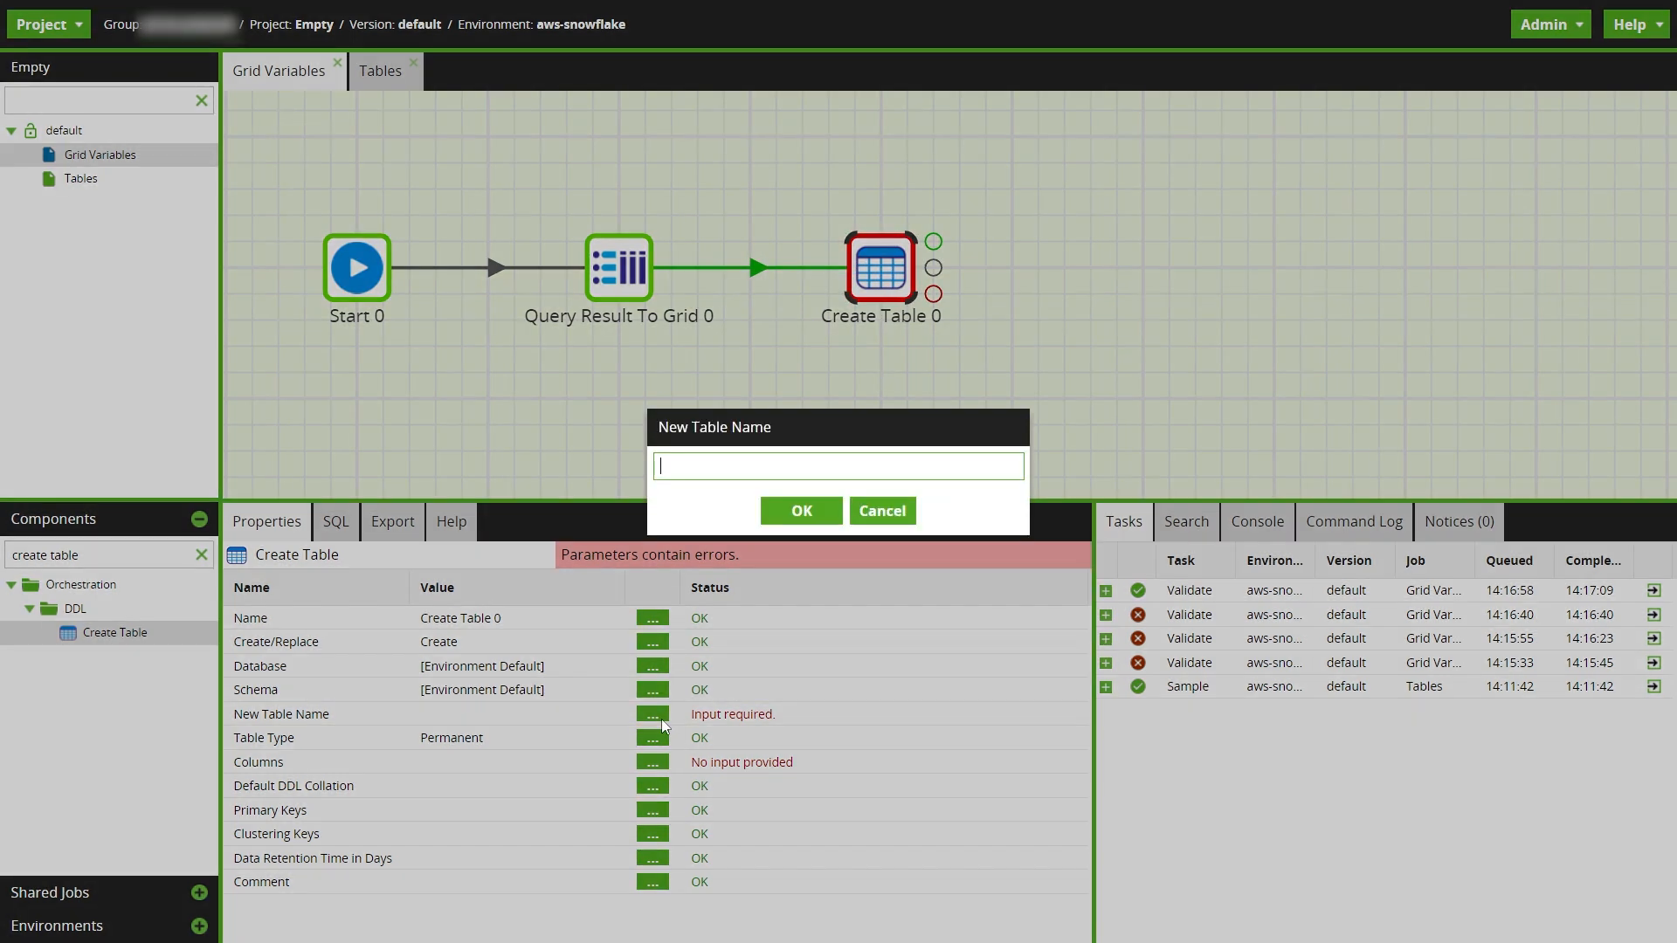
{"action": "type", "text": "Exchange Rate"}
{"action": "left_click", "coordinate": [798, 513]}
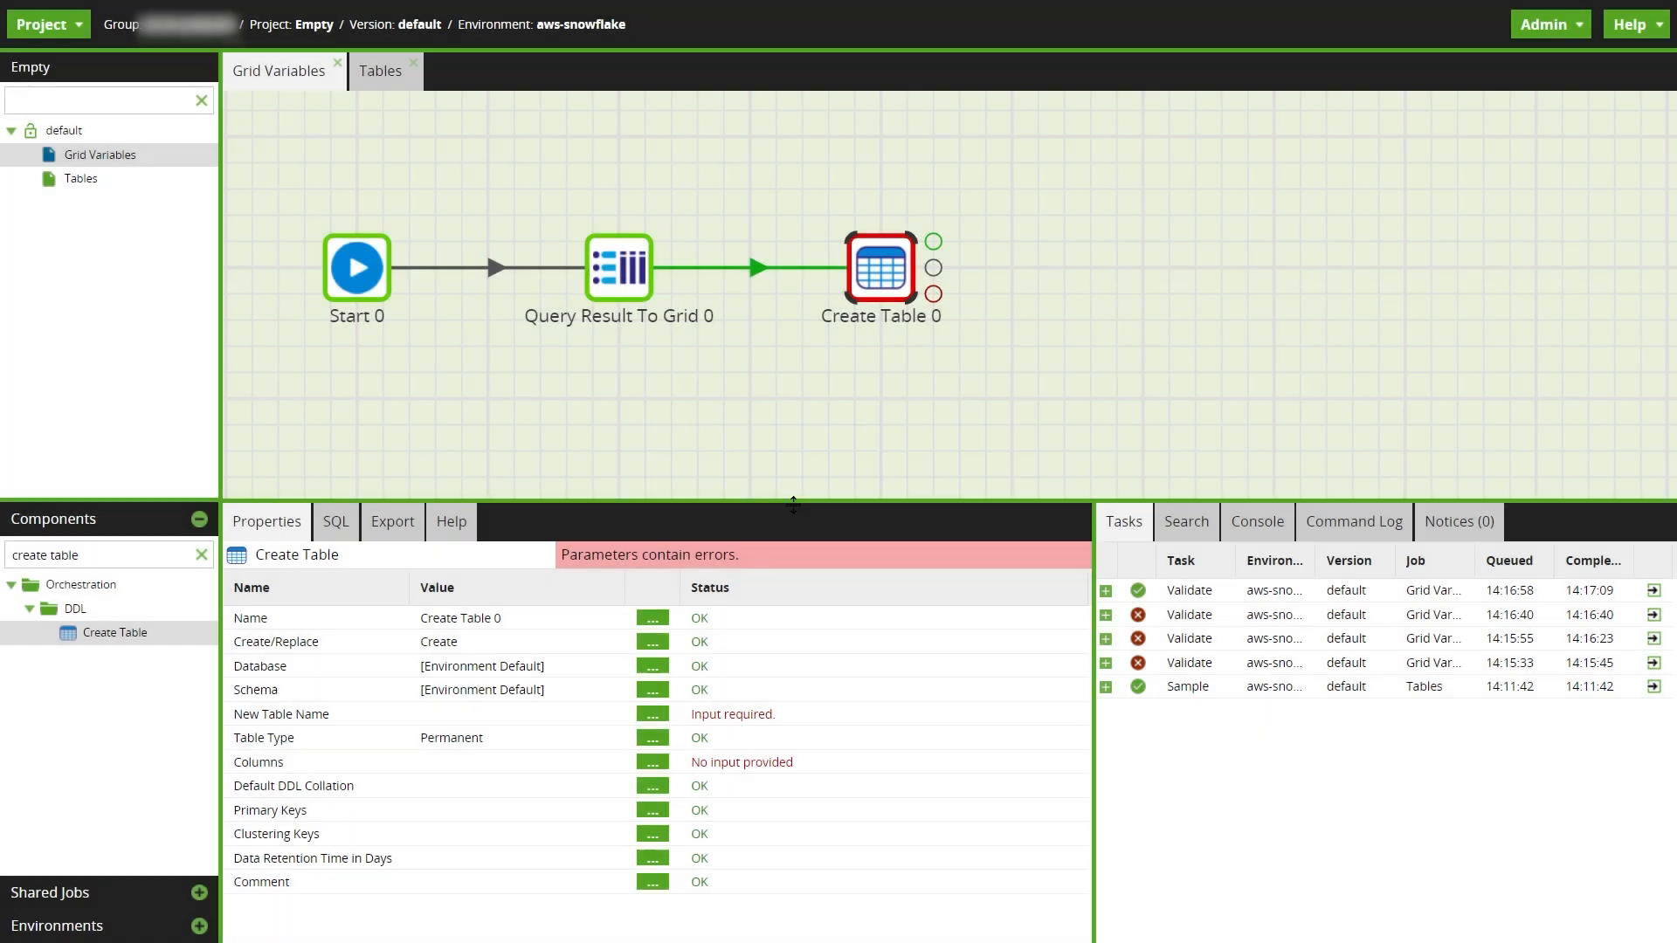
{"action": "left_click", "coordinate": [652, 762]}
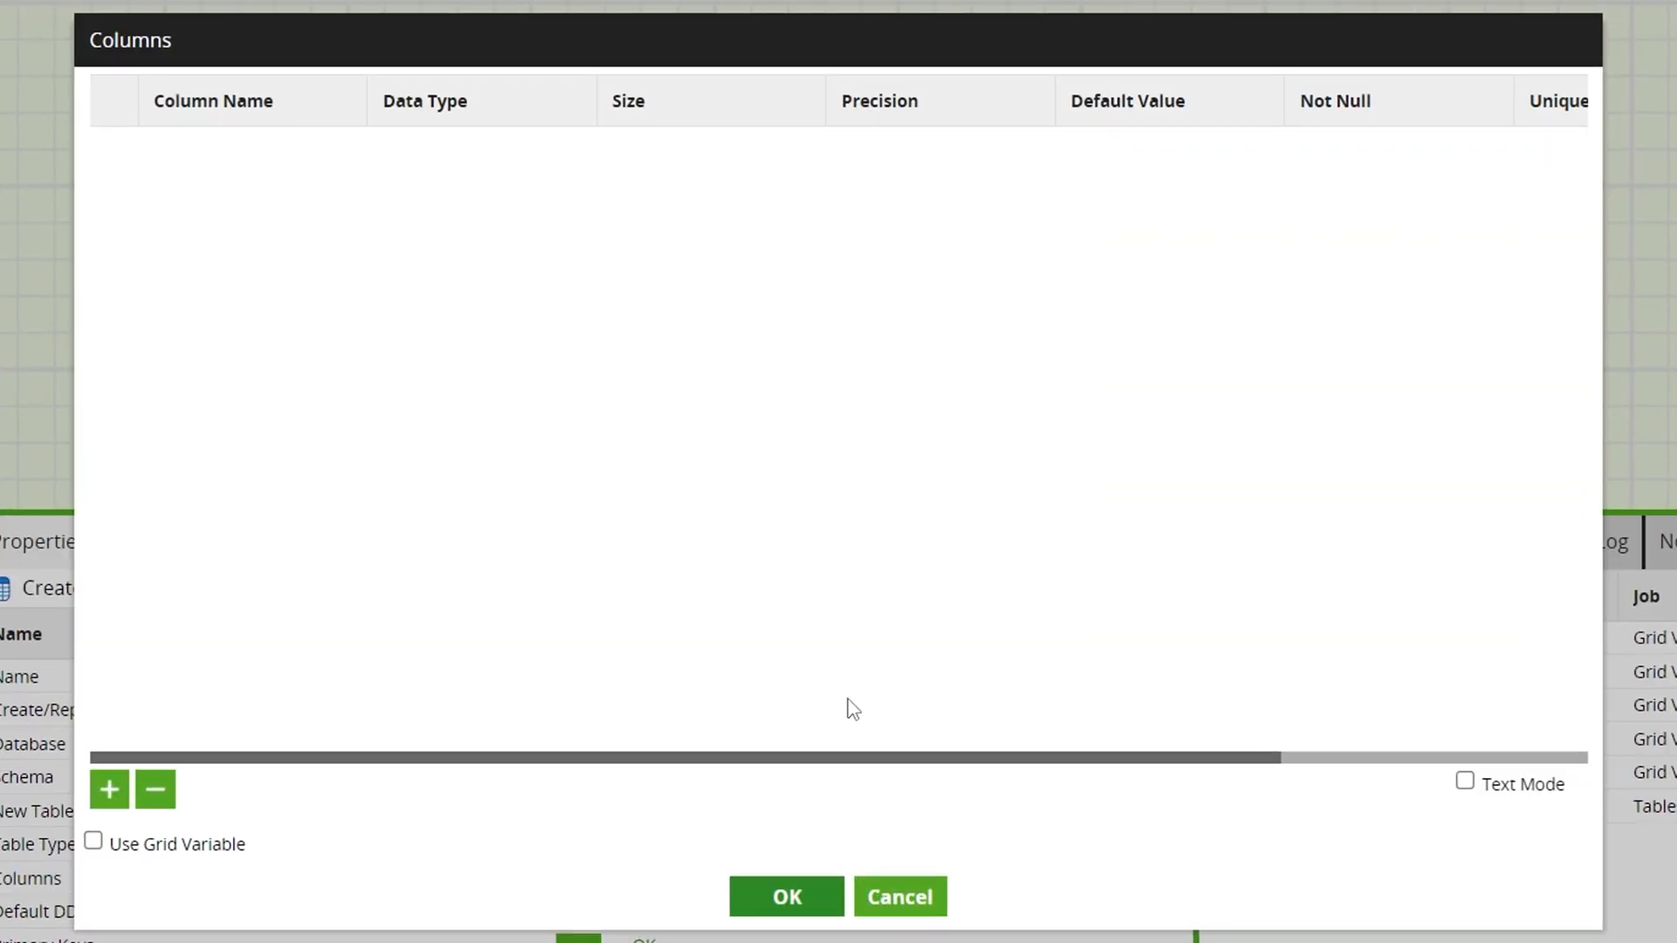
{"action": "left_click", "coordinate": [108, 788]}
{"action": "left_click", "coordinate": [590, 141]}
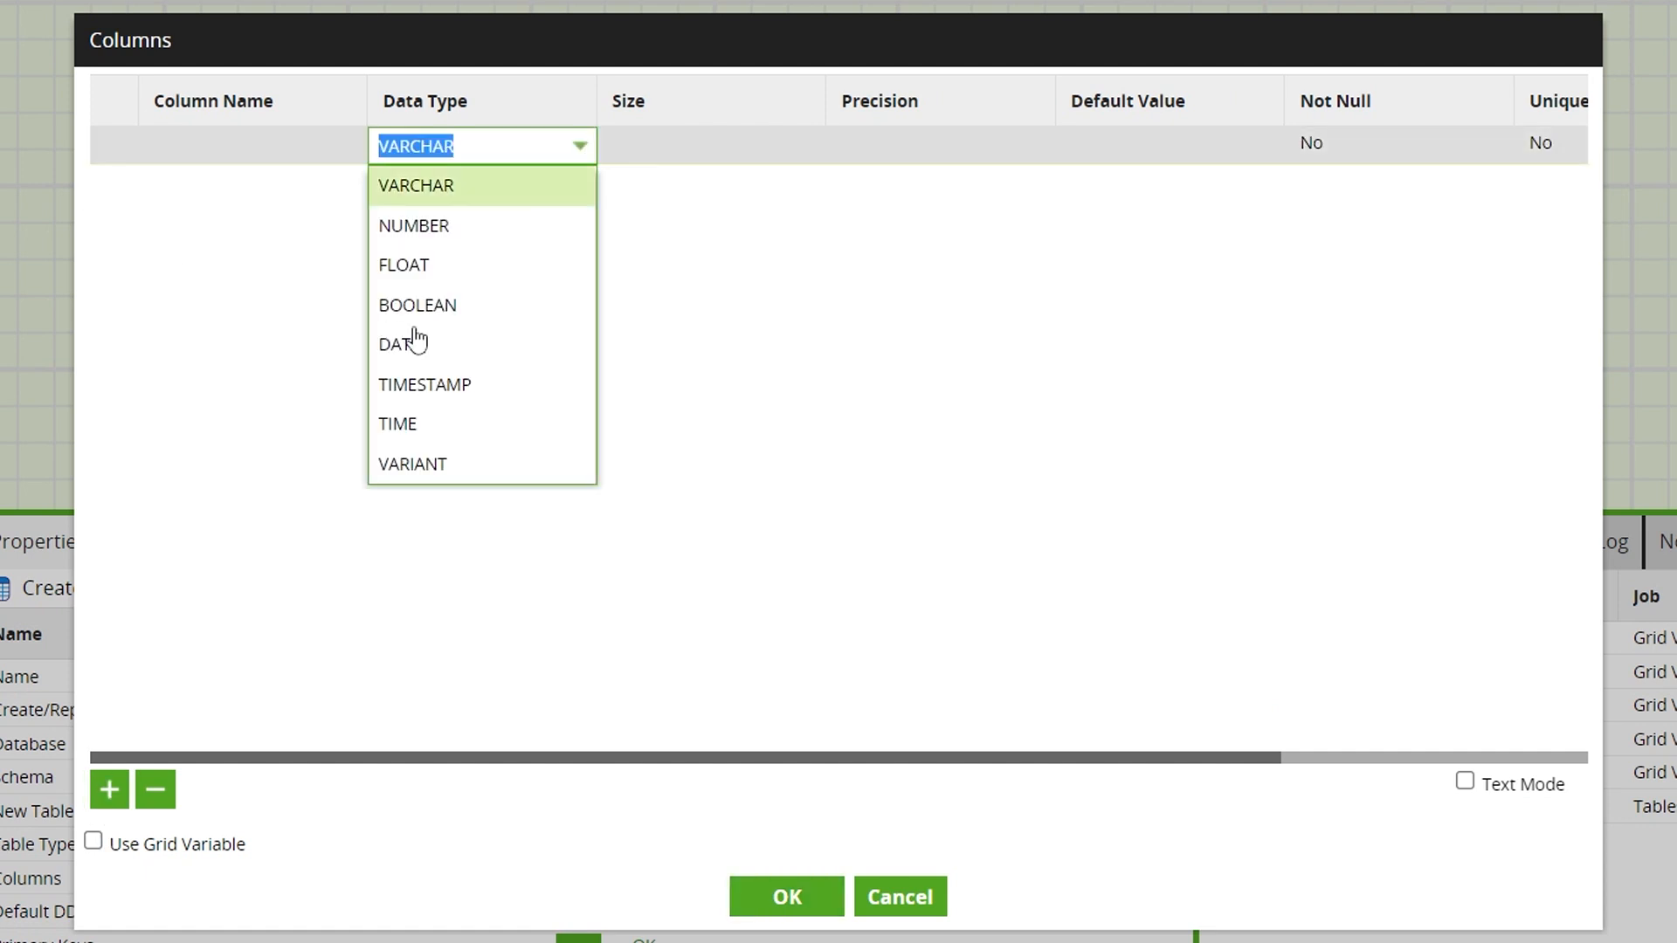
{"action": "left_click", "coordinate": [156, 789]}
- Define the table's columns from the TableMetadata grid variable and map Column Name to Column
{"action": "left_click", "coordinate": [93, 844]}
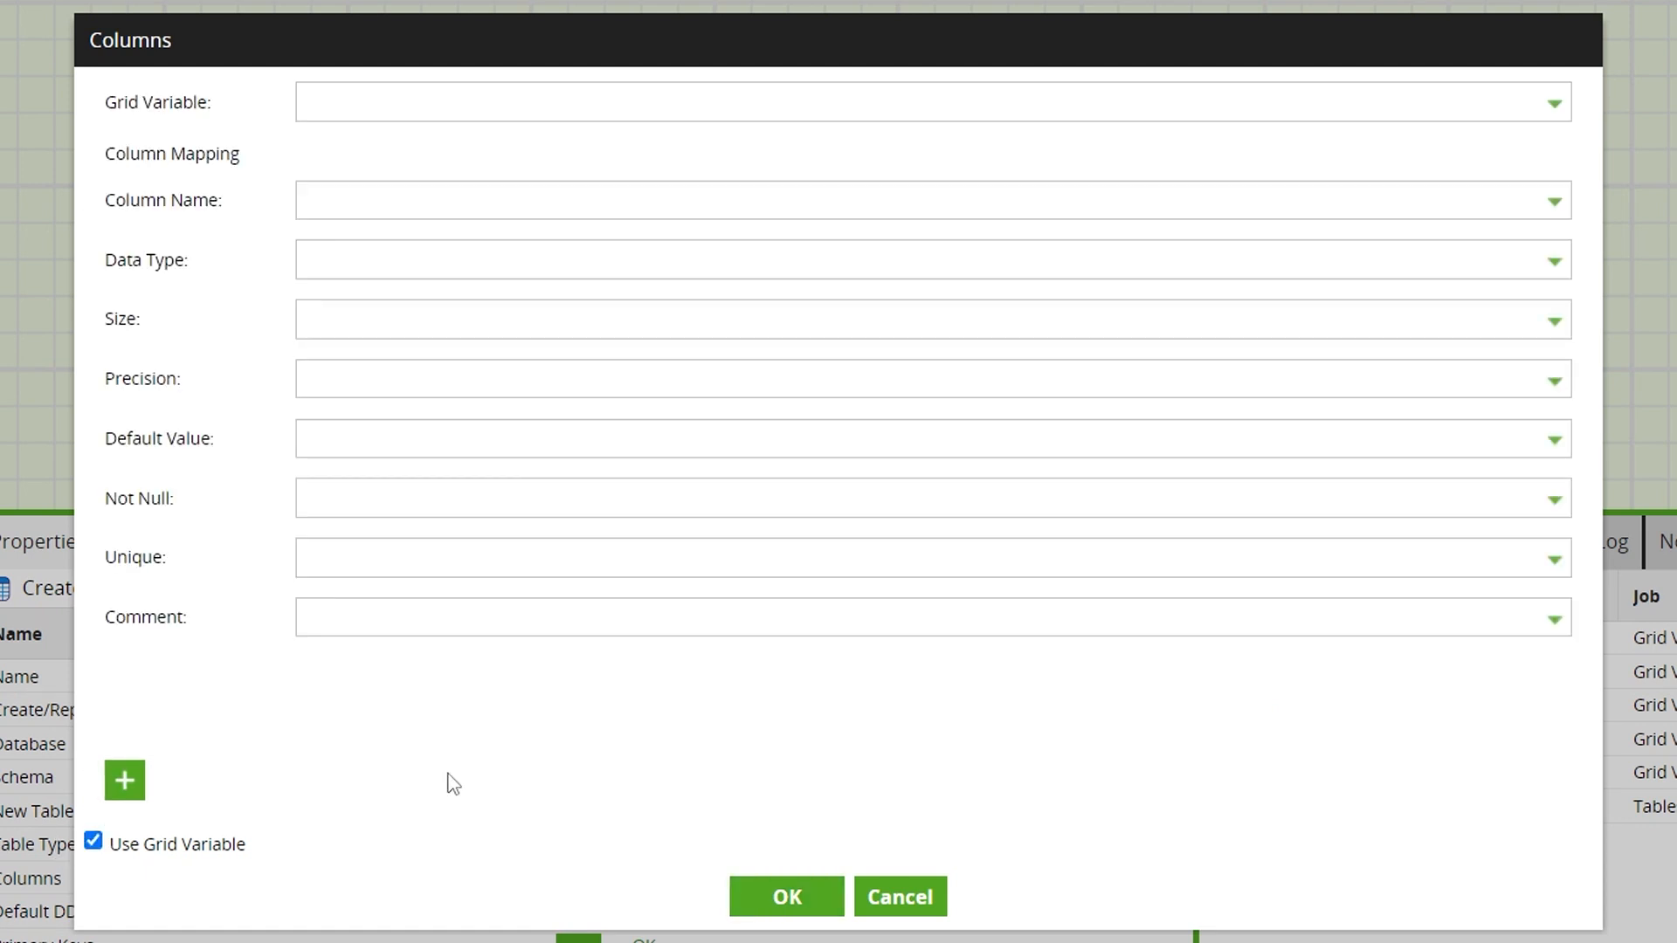
{"action": "left_click", "coordinate": [1559, 106]}
{"action": "left_click", "coordinate": [1523, 143]}
{"action": "left_click", "coordinate": [1555, 206]}
{"action": "left_click", "coordinate": [1521, 238]}
- Map Data Type to DataType, Size to Size and Precision to Precision, and save the column mapping
{"action": "left_click", "coordinate": [1548, 268]}
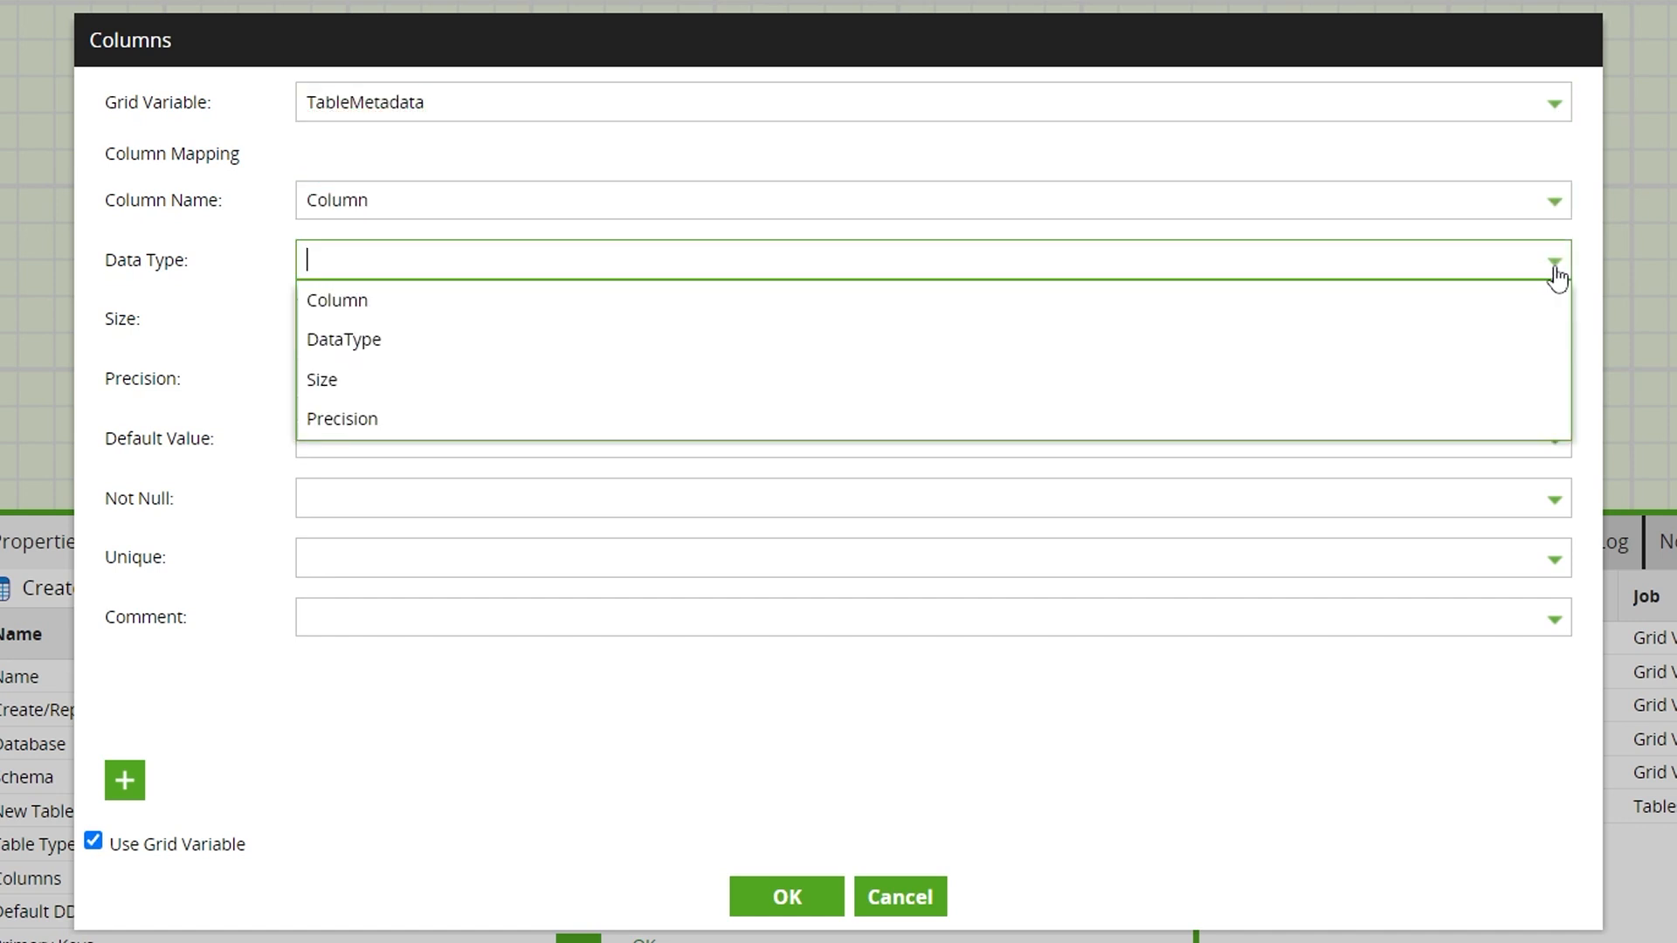
{"action": "left_click", "coordinate": [1485, 340]}
{"action": "left_click", "coordinate": [1555, 339]}
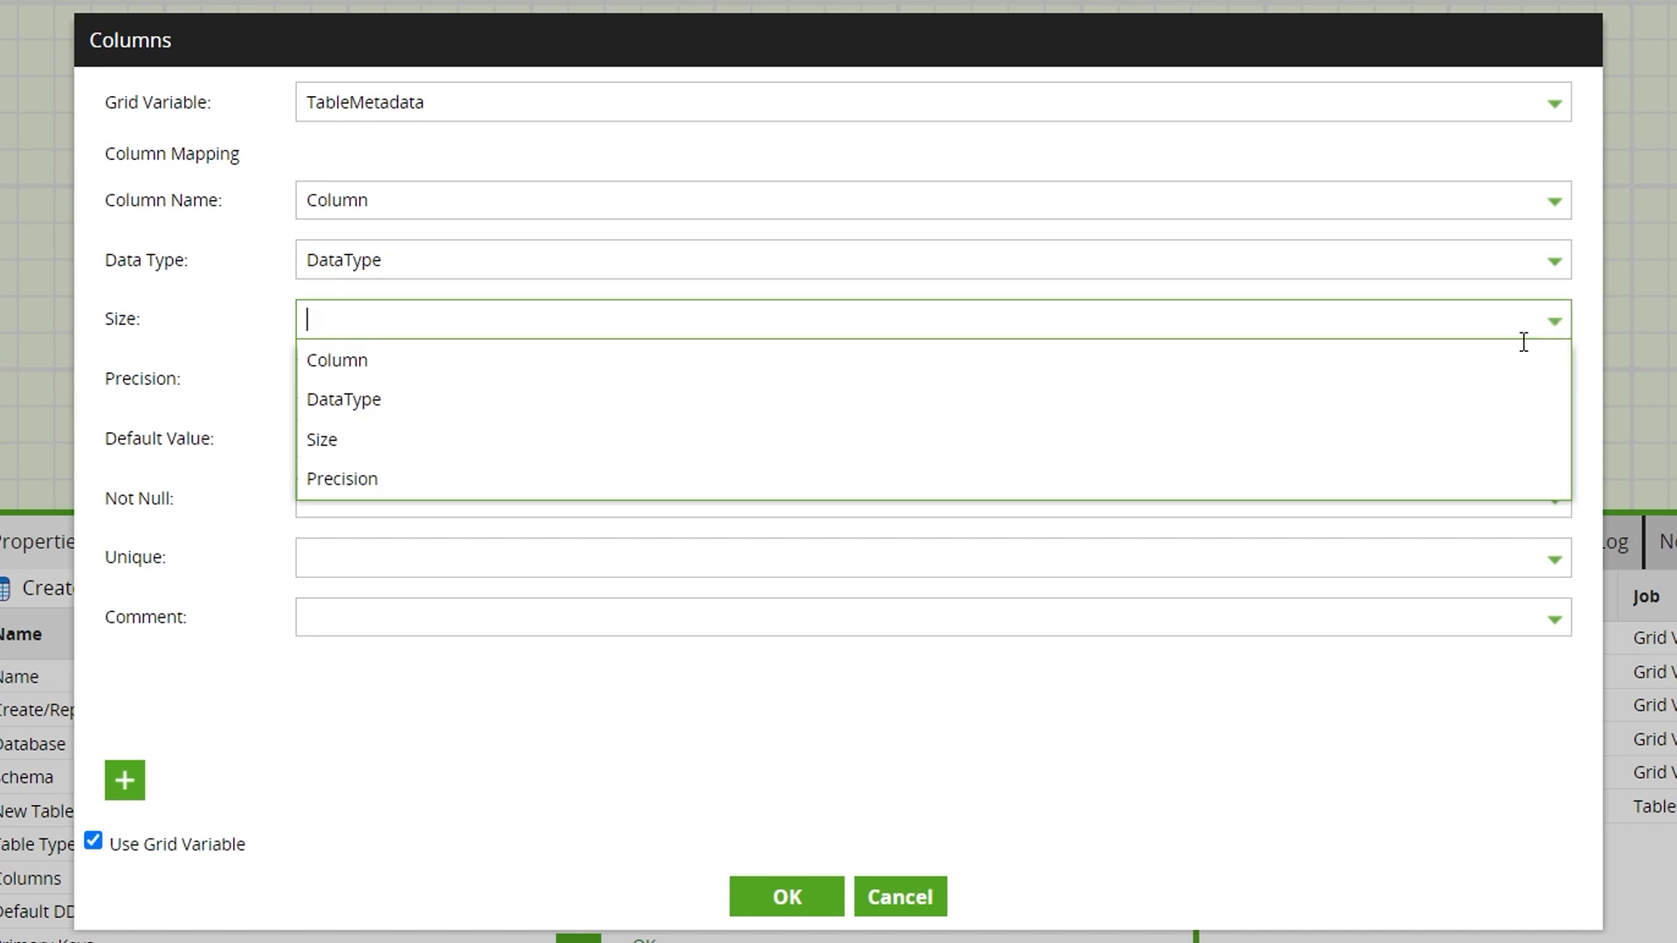
{"action": "left_click", "coordinate": [1446, 428]}
{"action": "left_click", "coordinate": [1558, 383]}
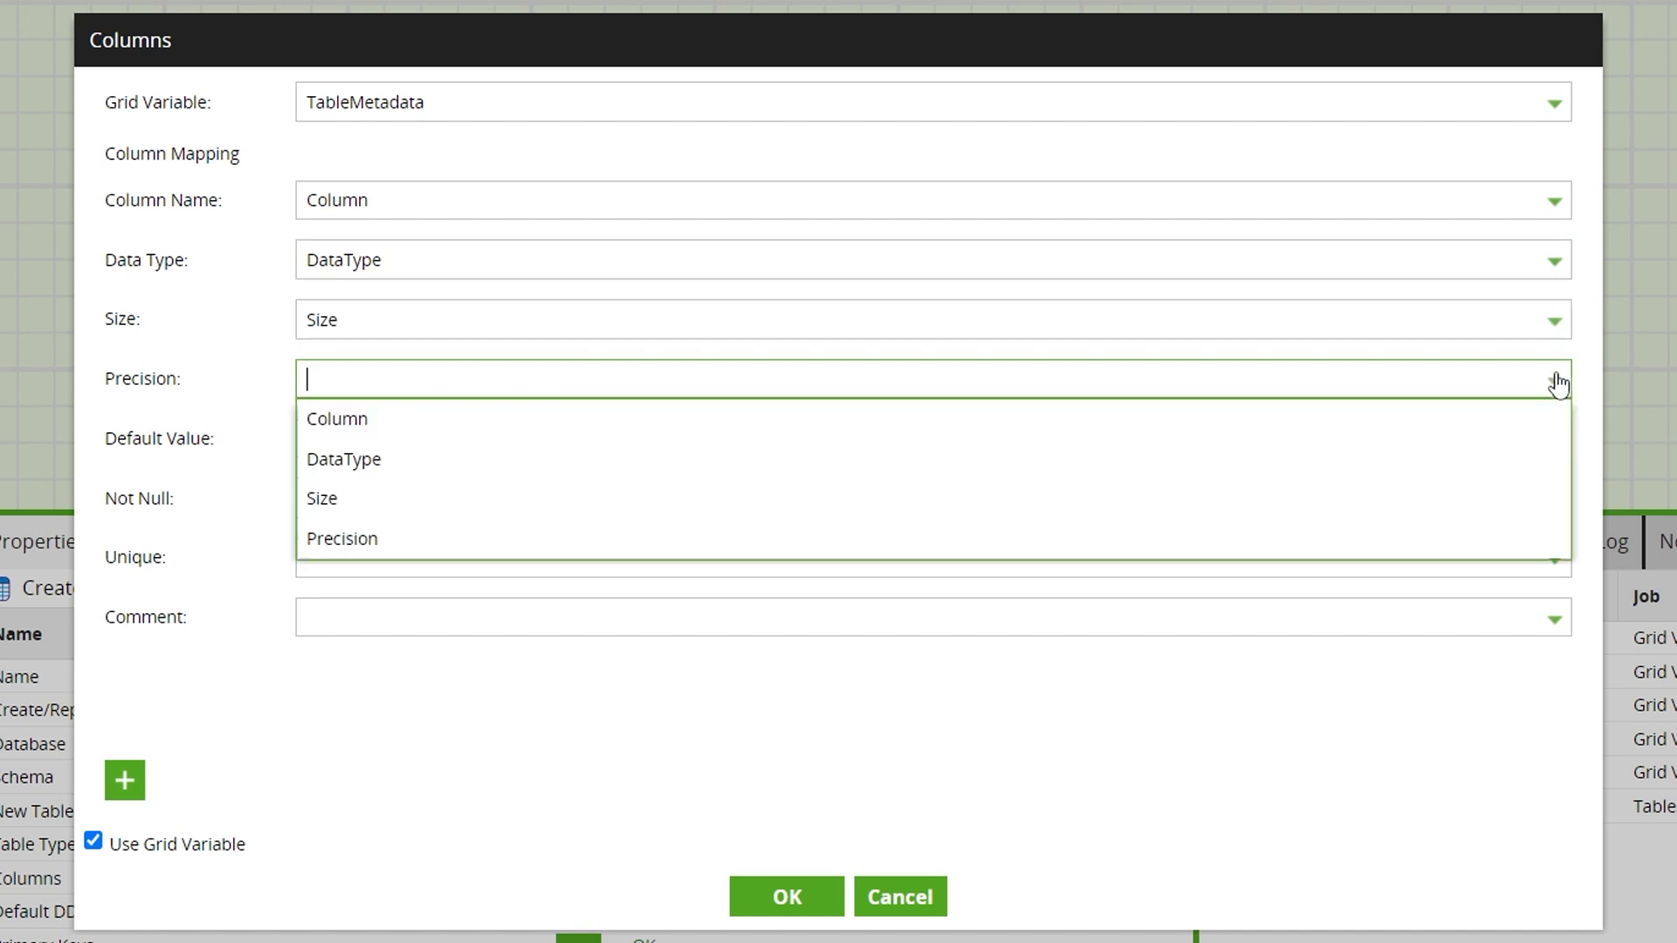
{"action": "left_click", "coordinate": [1472, 537]}
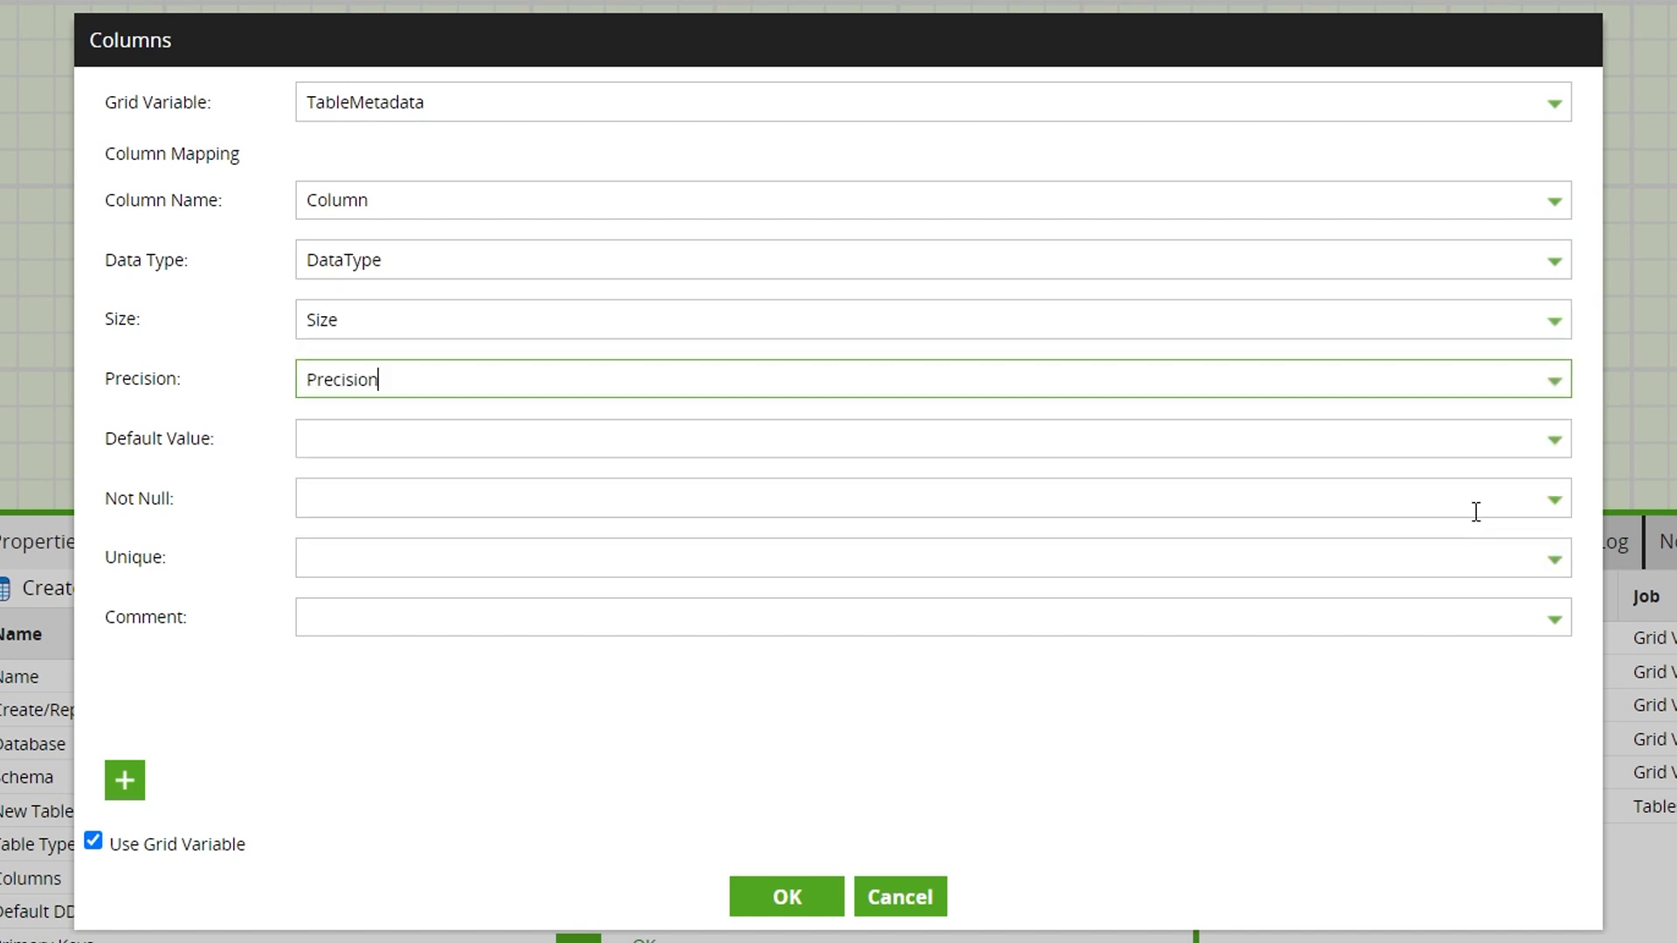
{"action": "left_click", "coordinate": [1560, 446]}
{"action": "left_click", "coordinate": [1519, 793]}
{"action": "left_click", "coordinate": [1553, 499]}
{"action": "left_click", "coordinate": [1462, 751]}
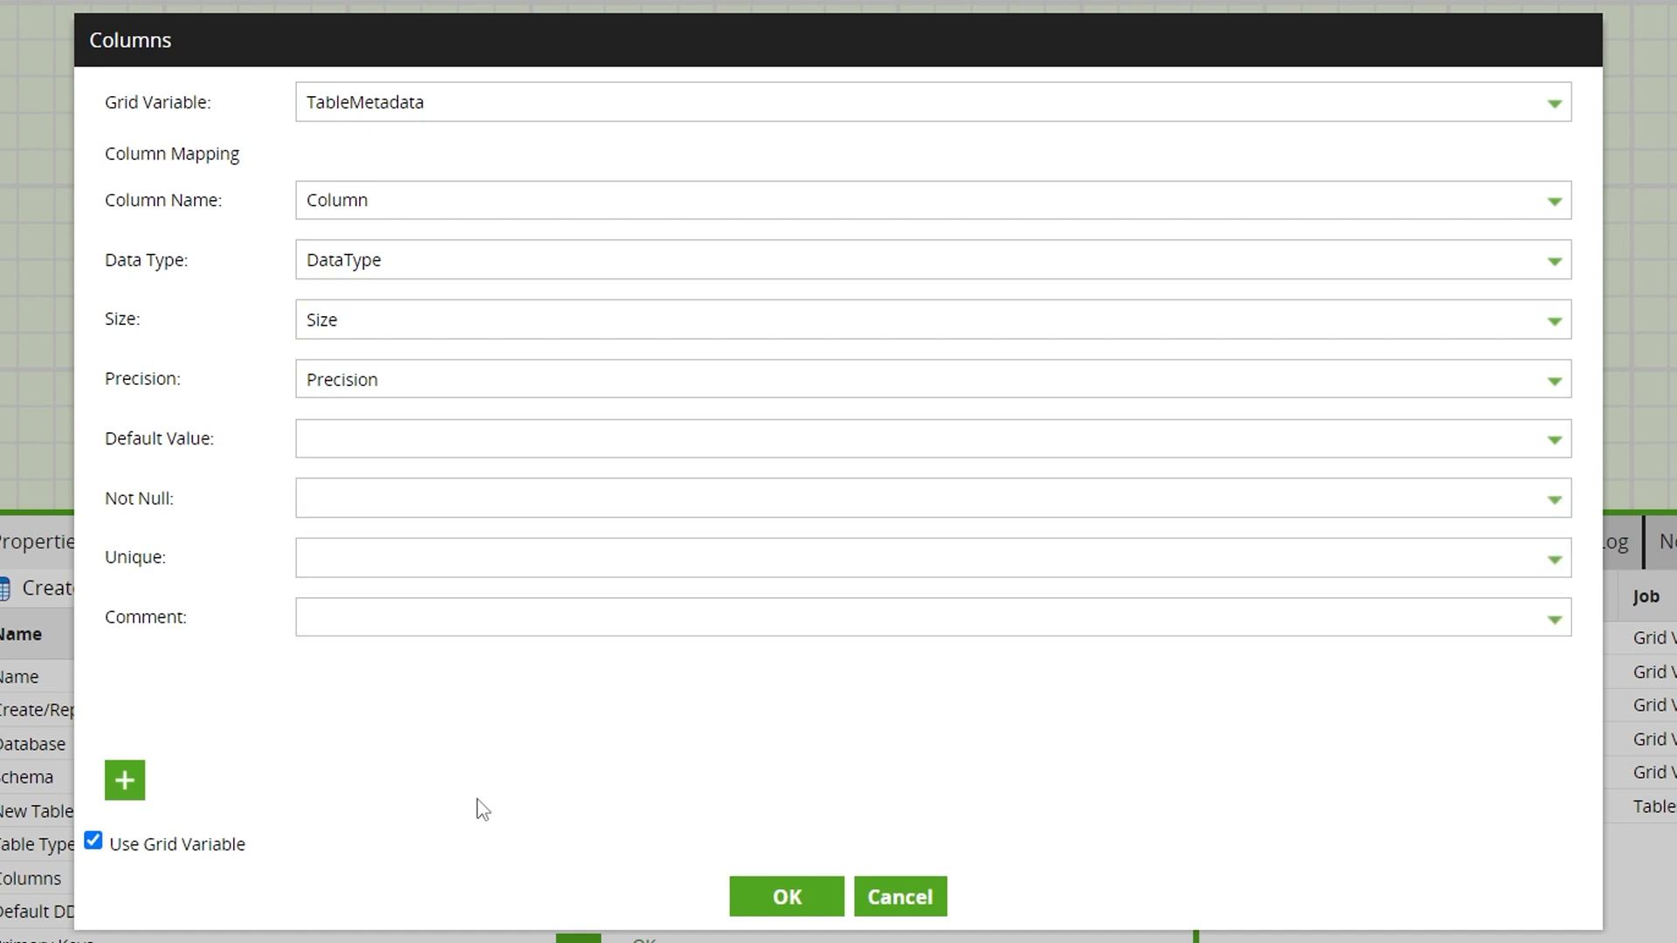
{"action": "left_click", "coordinate": [804, 901]}
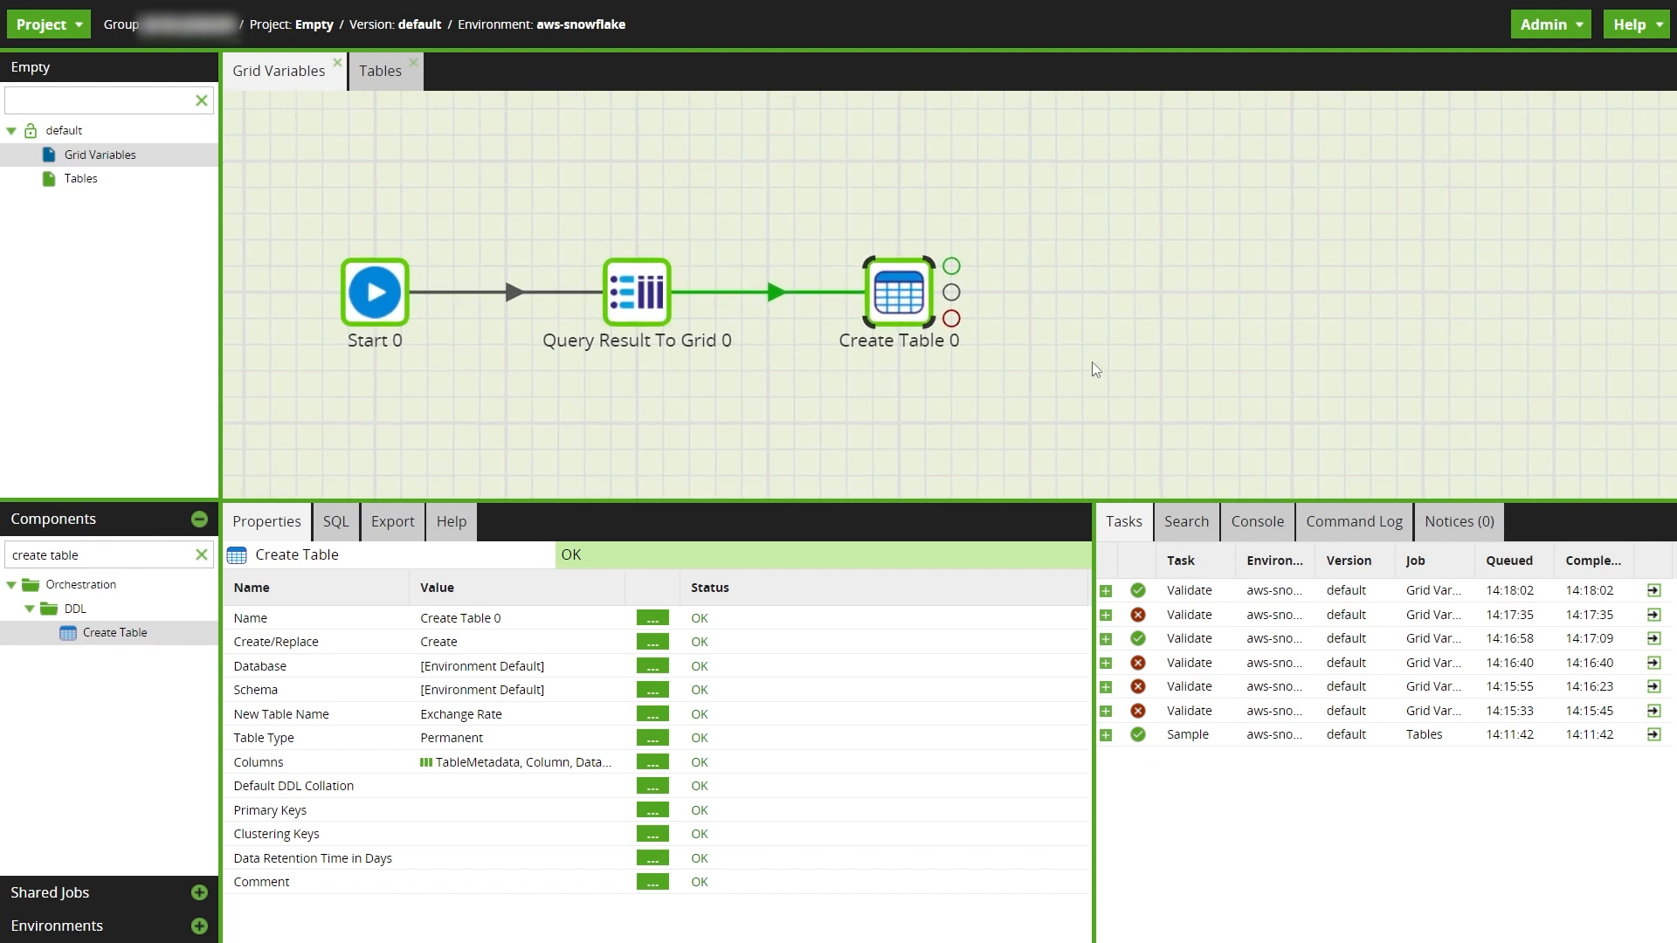
- Run the Grid Variables job in the aws-snowflake environment and check the details of its run task
{"action": "right_click", "coordinate": [866, 406]}
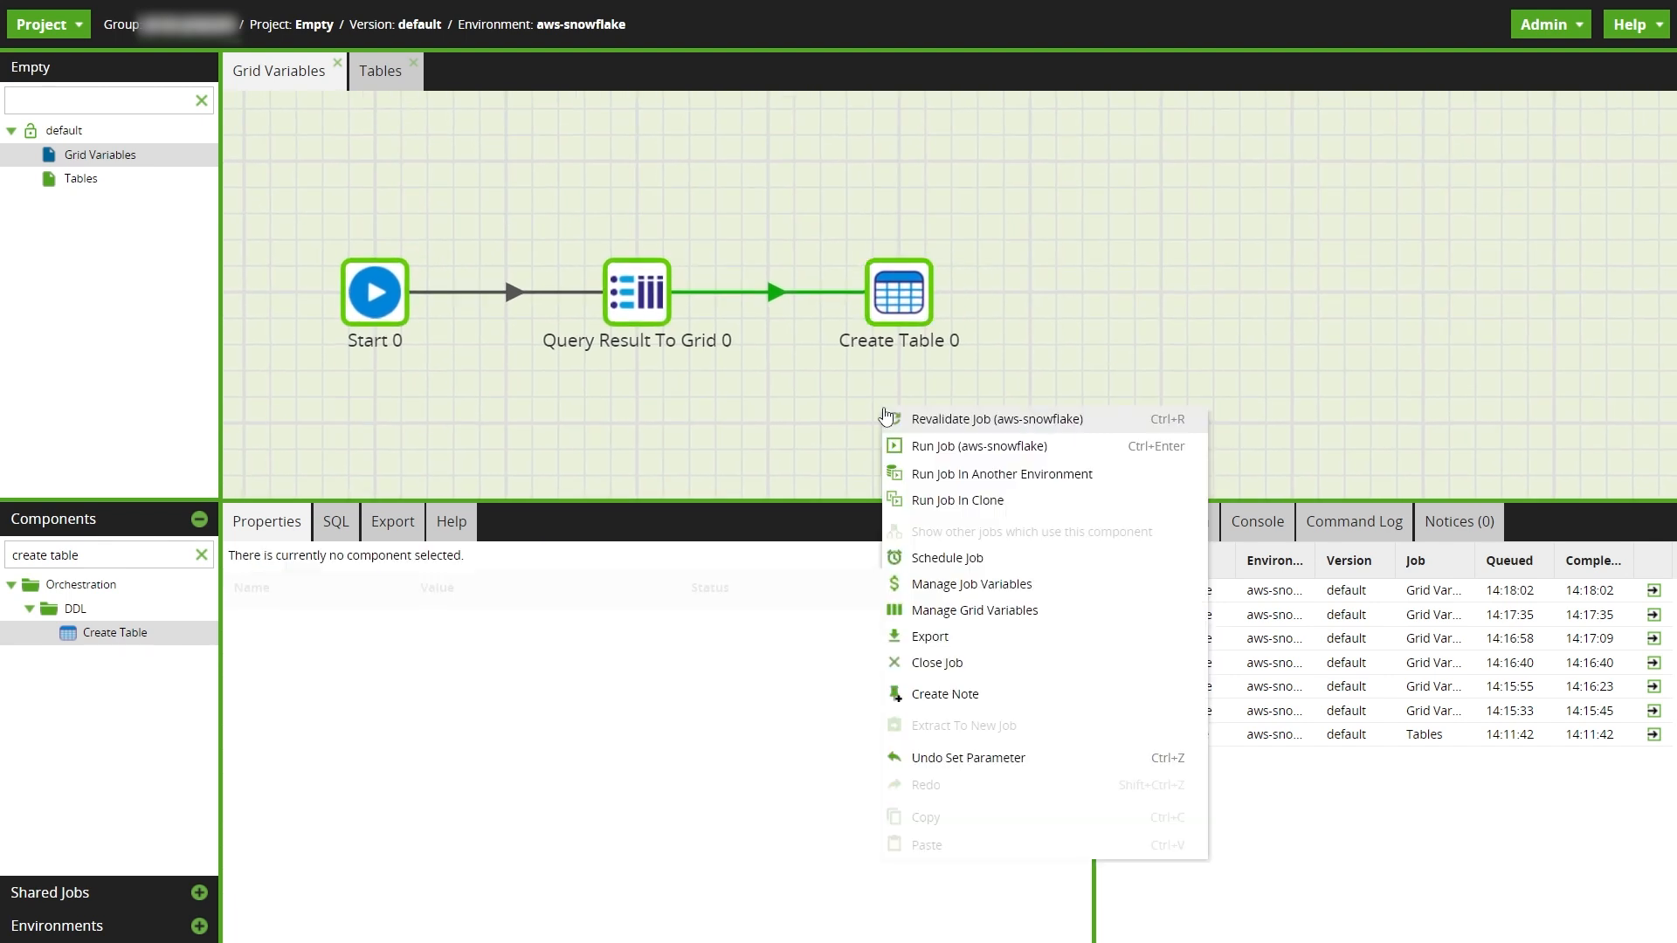
{"action": "left_click", "coordinate": [934, 437]}
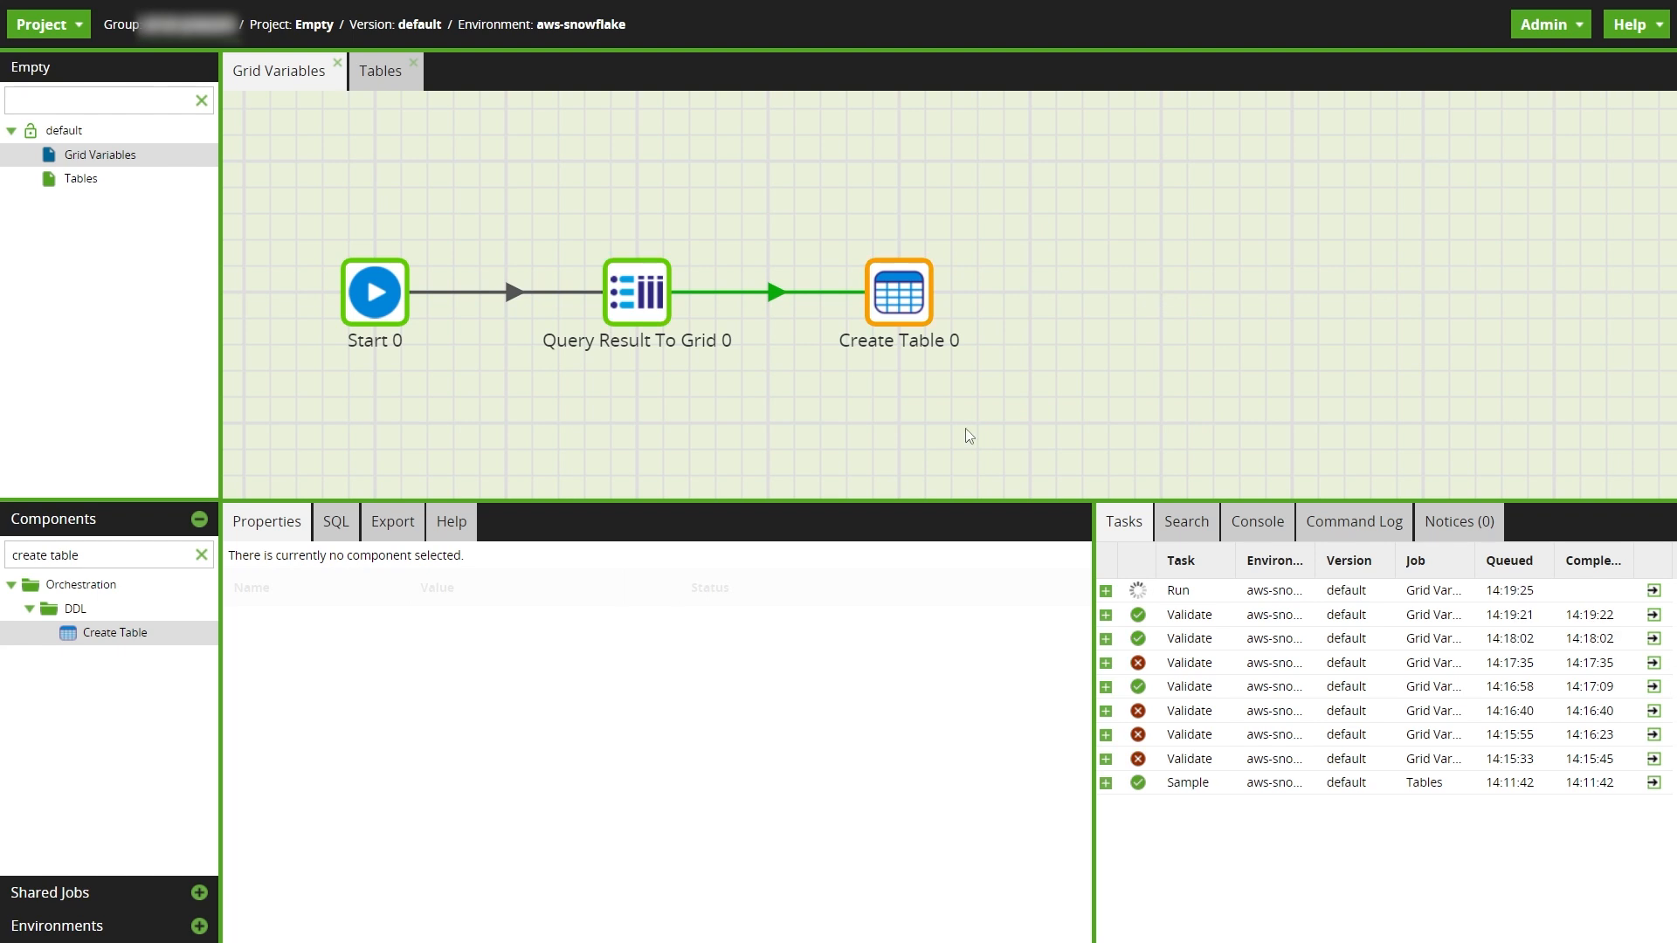
{"action": "left_click", "coordinate": [1105, 591]}
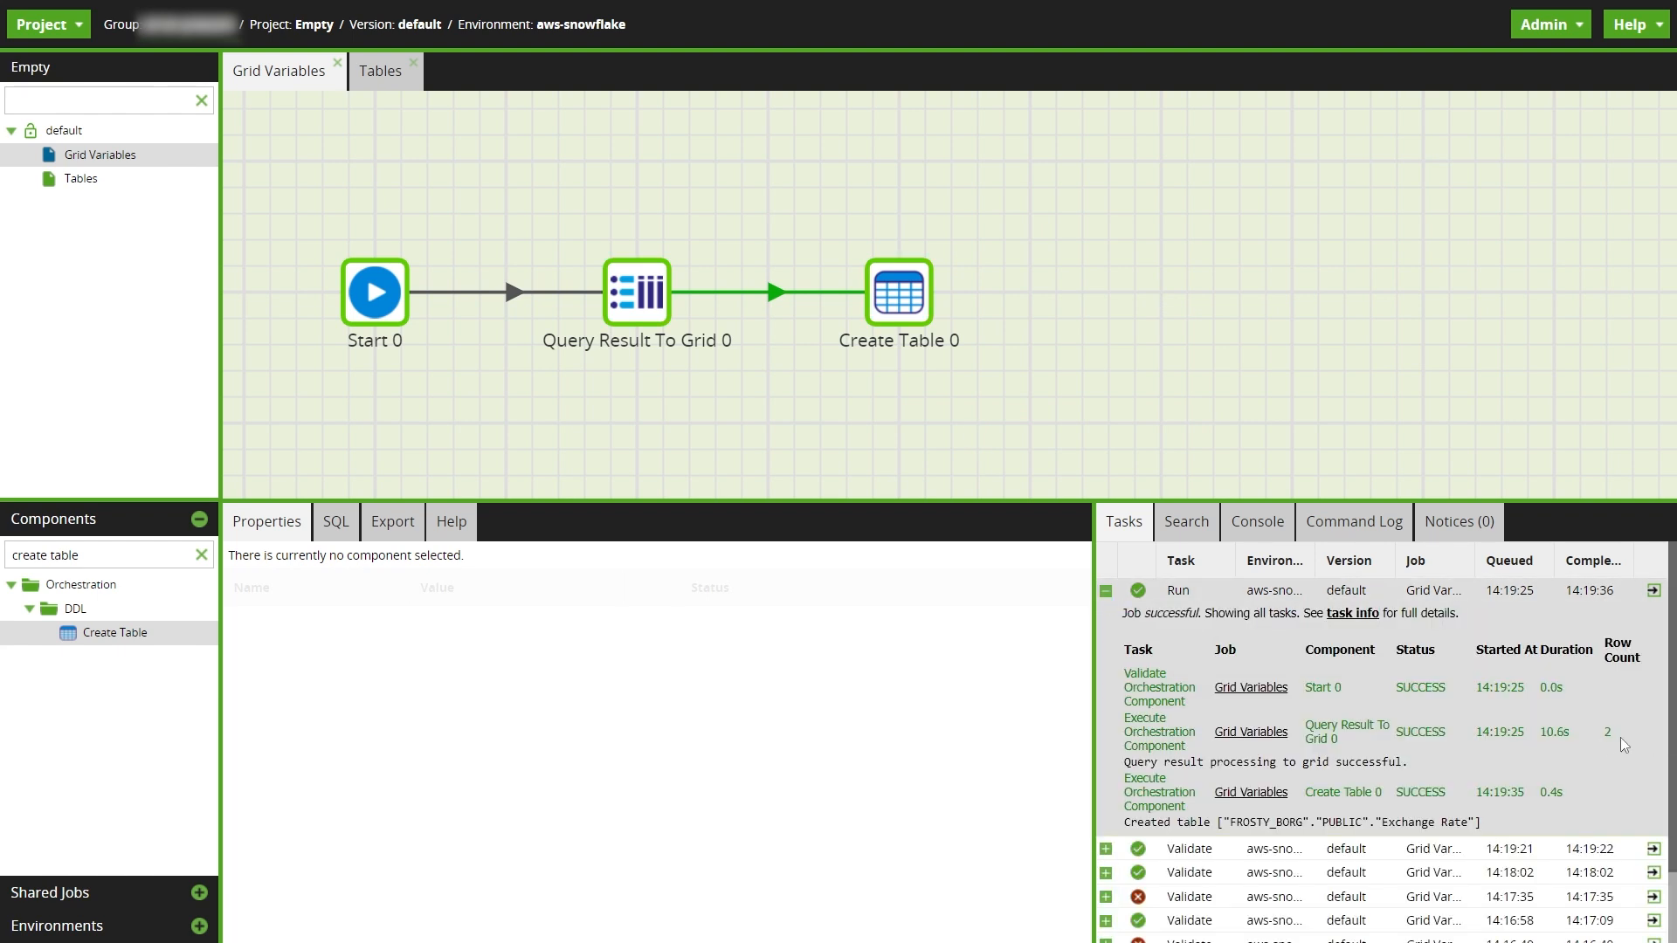
{"action": "left_click", "coordinate": [1105, 593]}
- Examine the sample and the column metadata of the Exchange Rate table input in the Tables job
{"action": "left_click", "coordinate": [378, 74]}
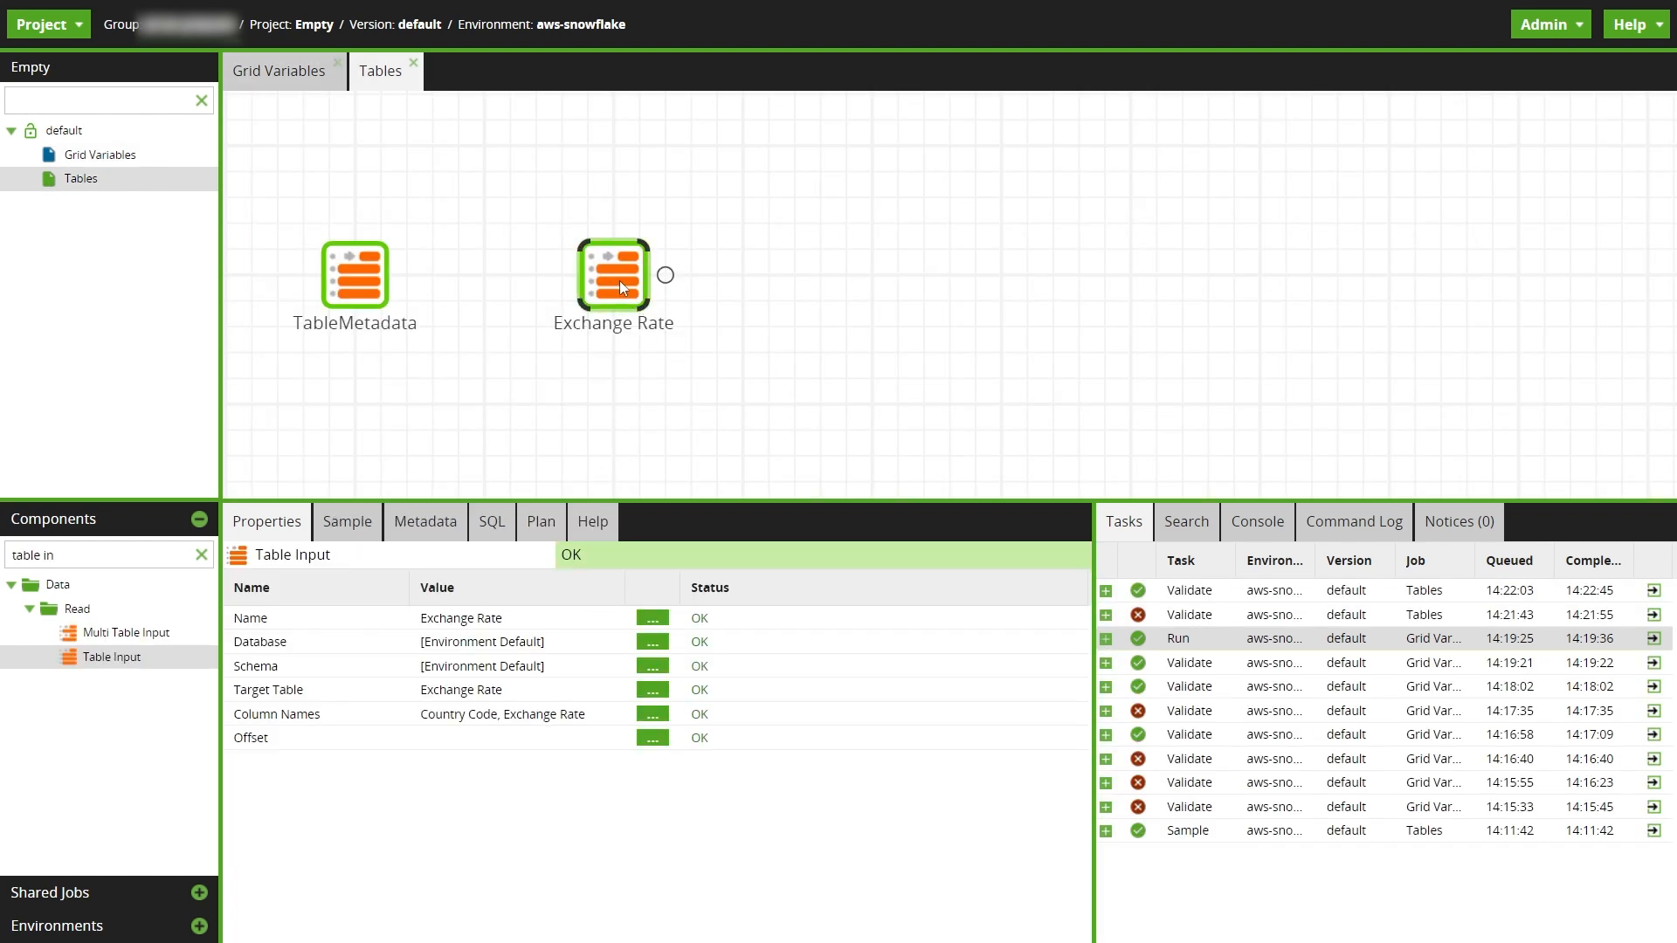
{"action": "left_click", "coordinate": [347, 527]}
{"action": "left_click", "coordinate": [290, 566]}
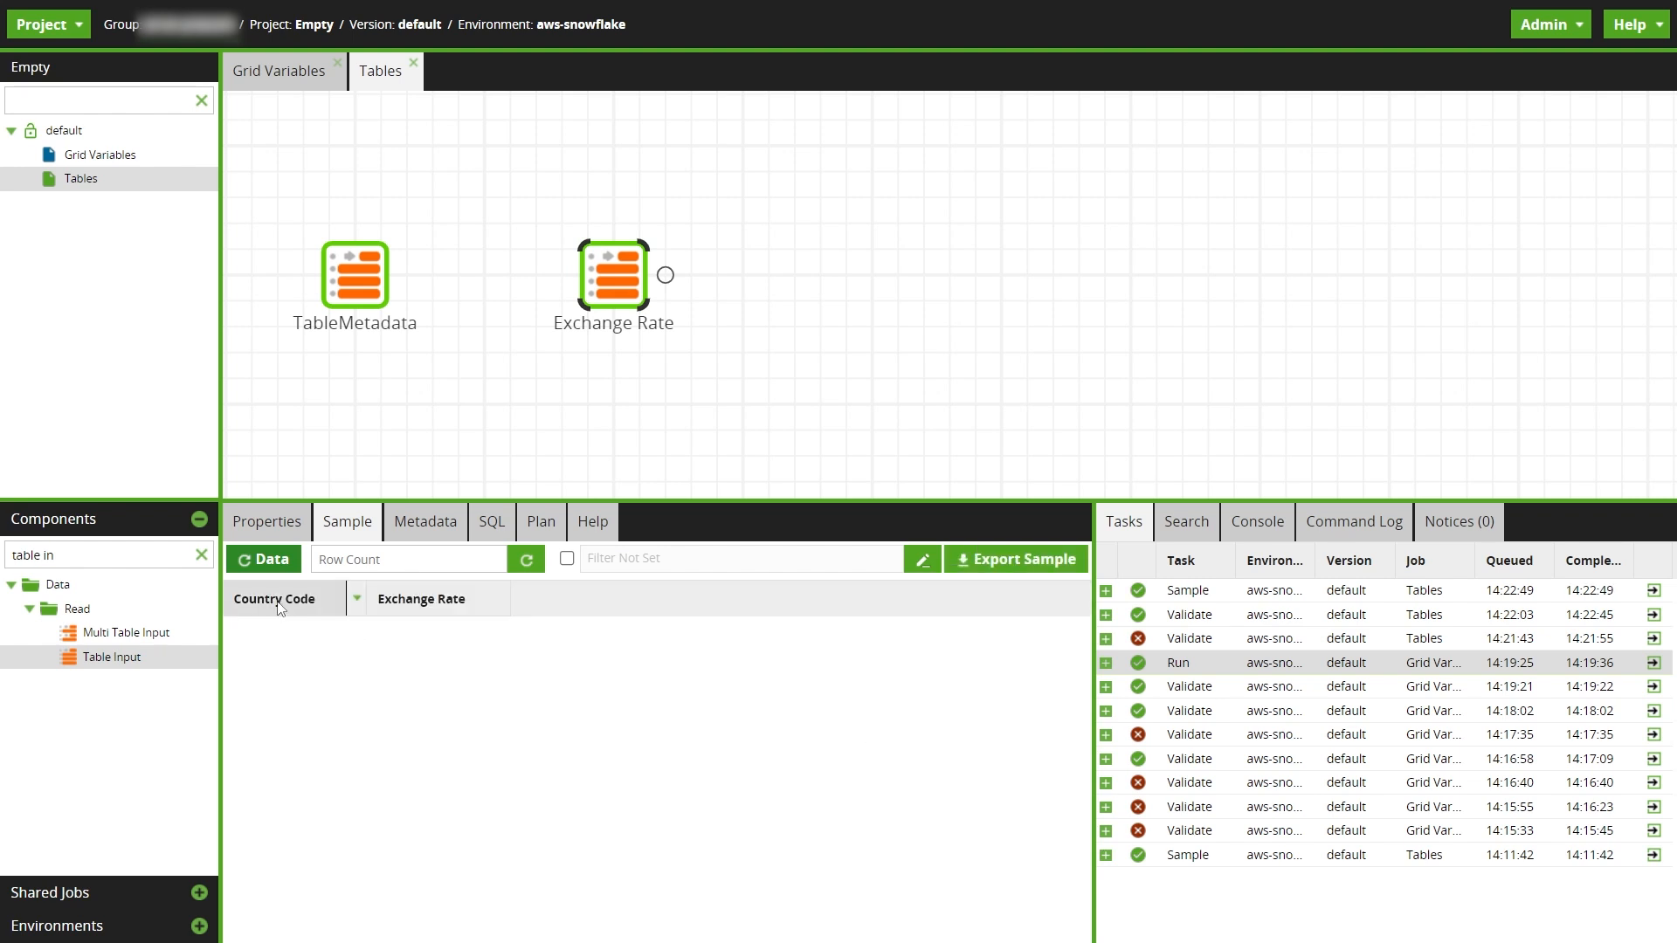
{"action": "left_click", "coordinate": [433, 524]}
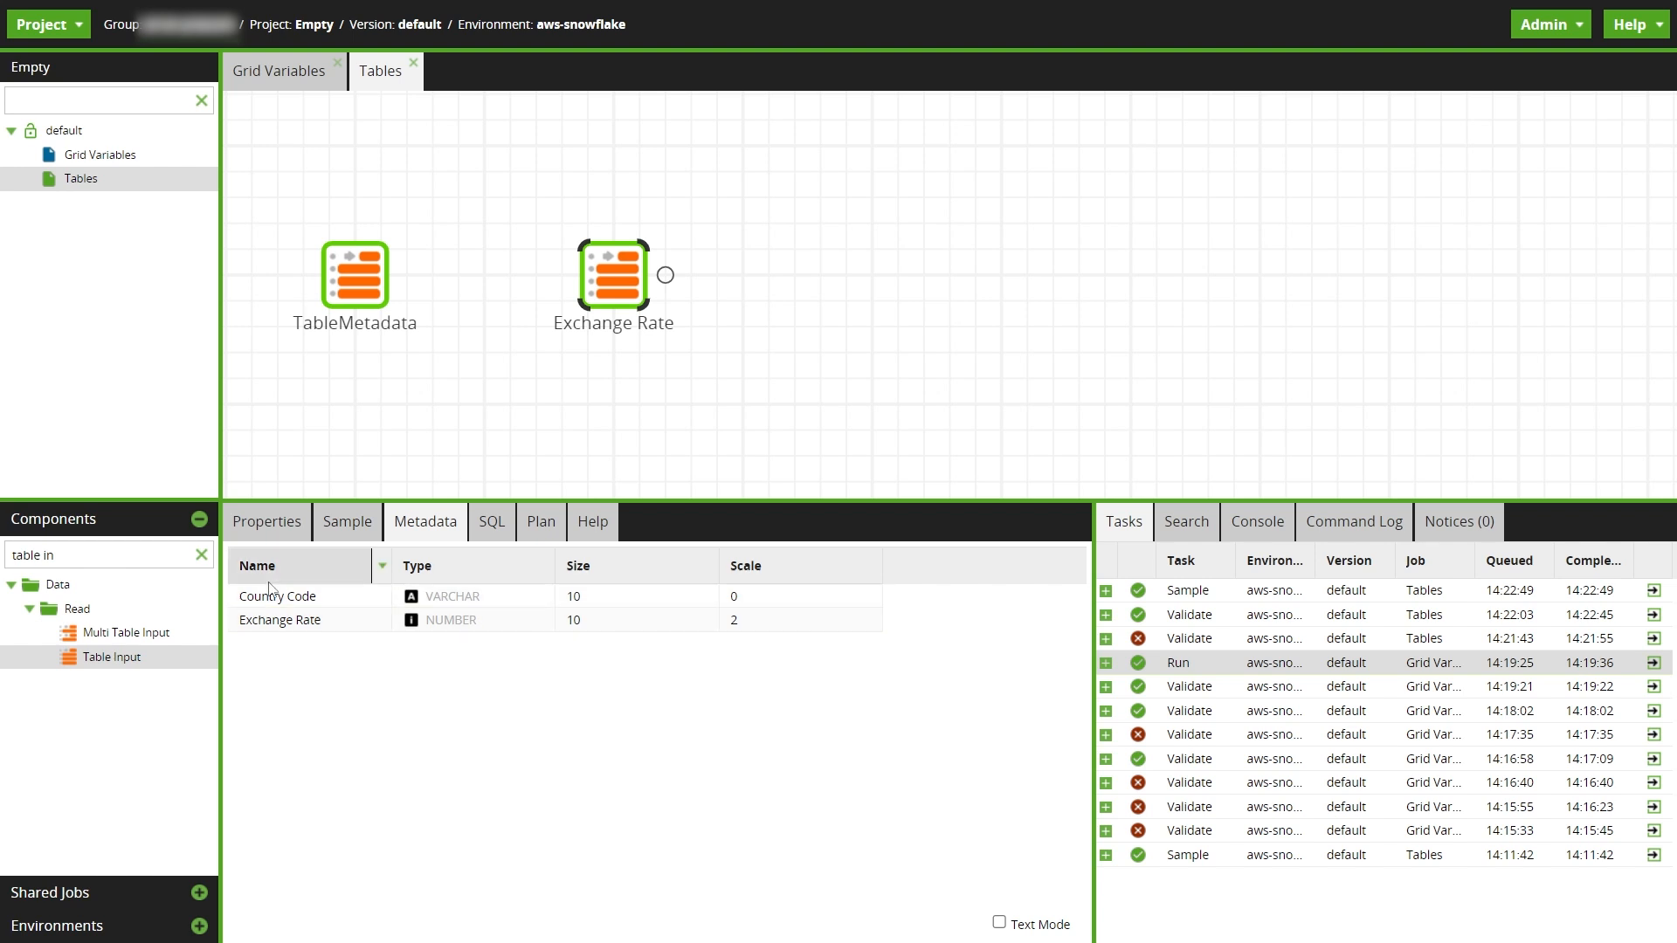
{"action": "left_click", "coordinate": [345, 527]}
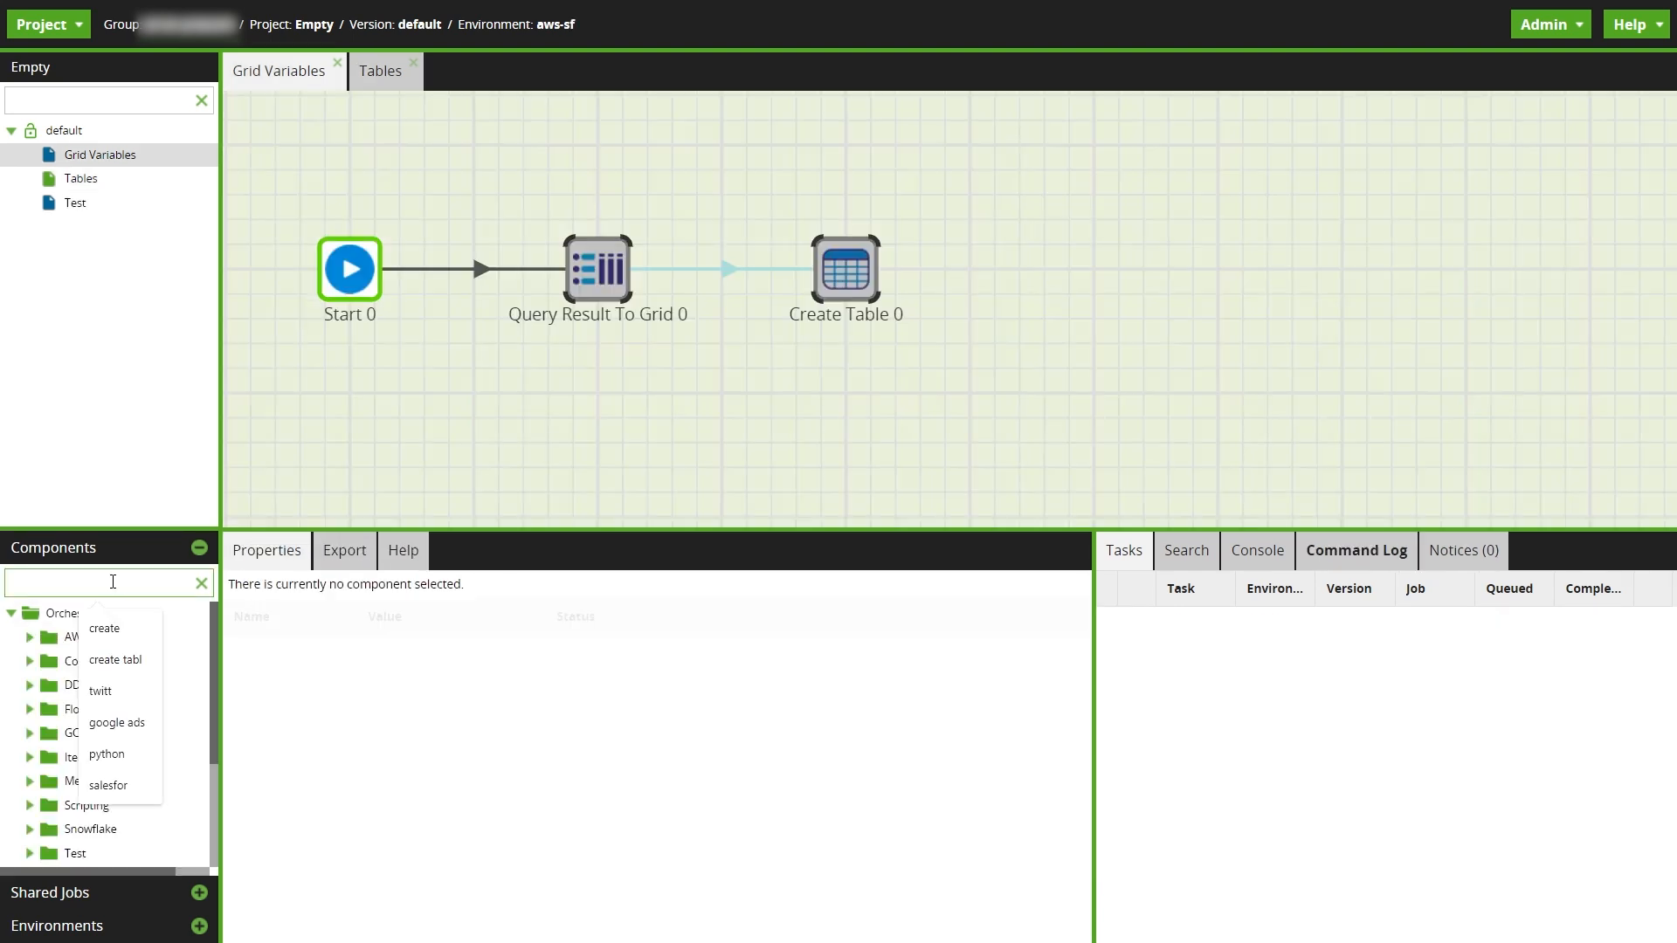
- Search the components for "python", place a Python Script below Query Result To Grid 0 and connect it to Start 0
{"action": "type", "text": "python"}
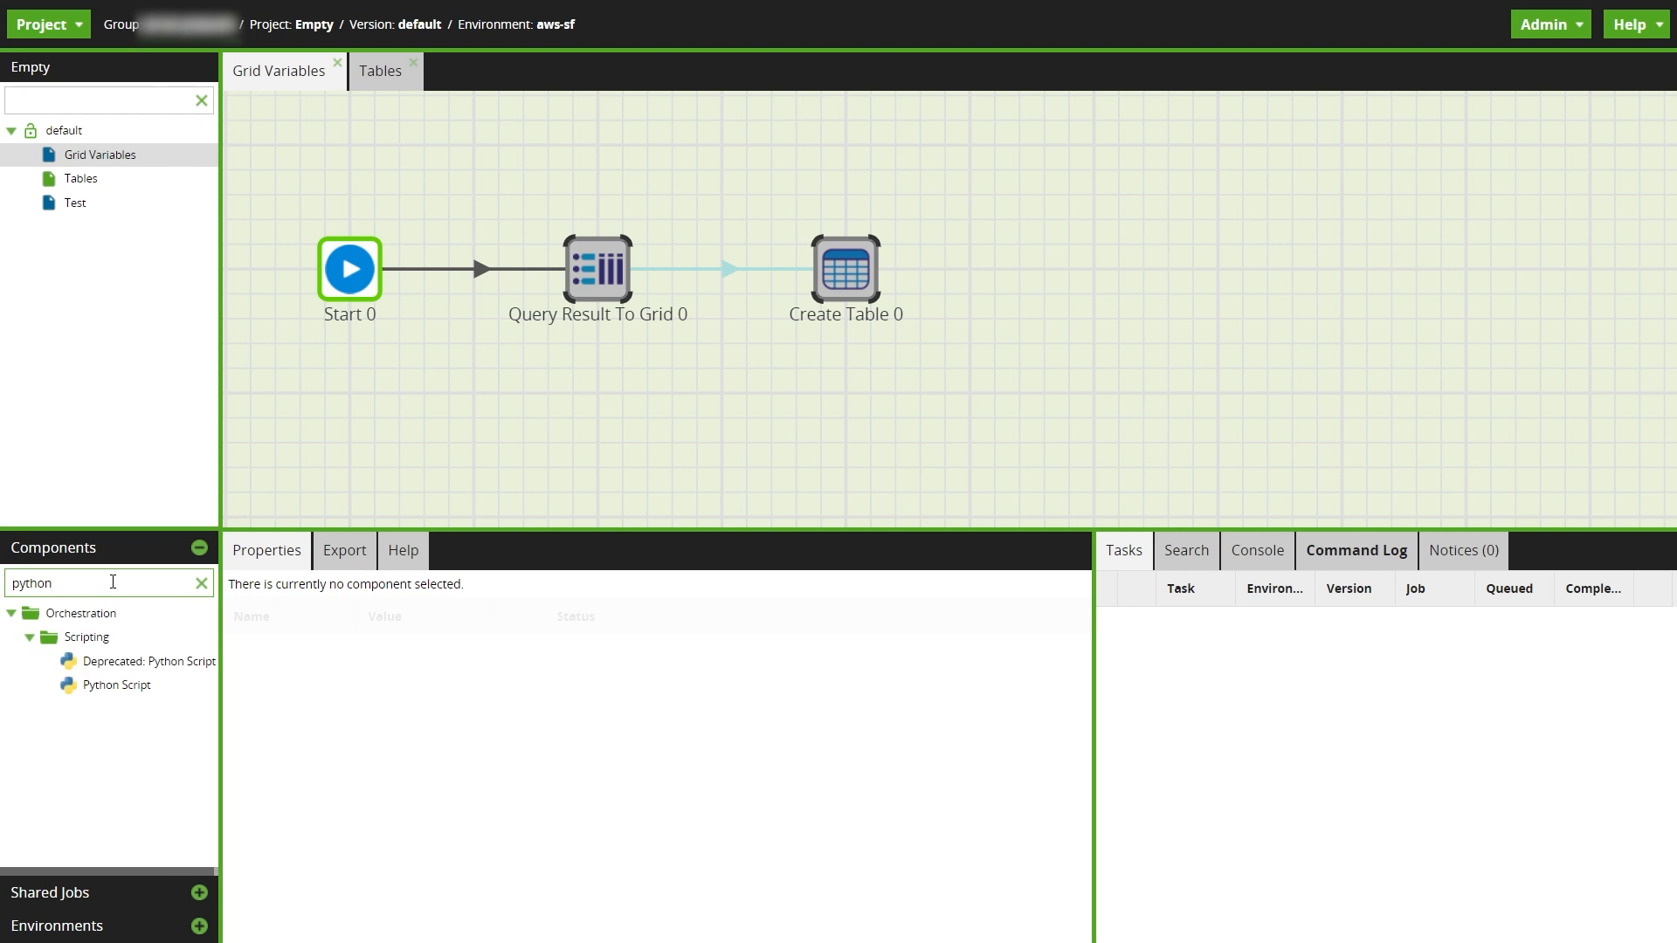
{"action": "left_click_drag", "start_coordinate": [107, 688], "coordinate": [587, 402]}
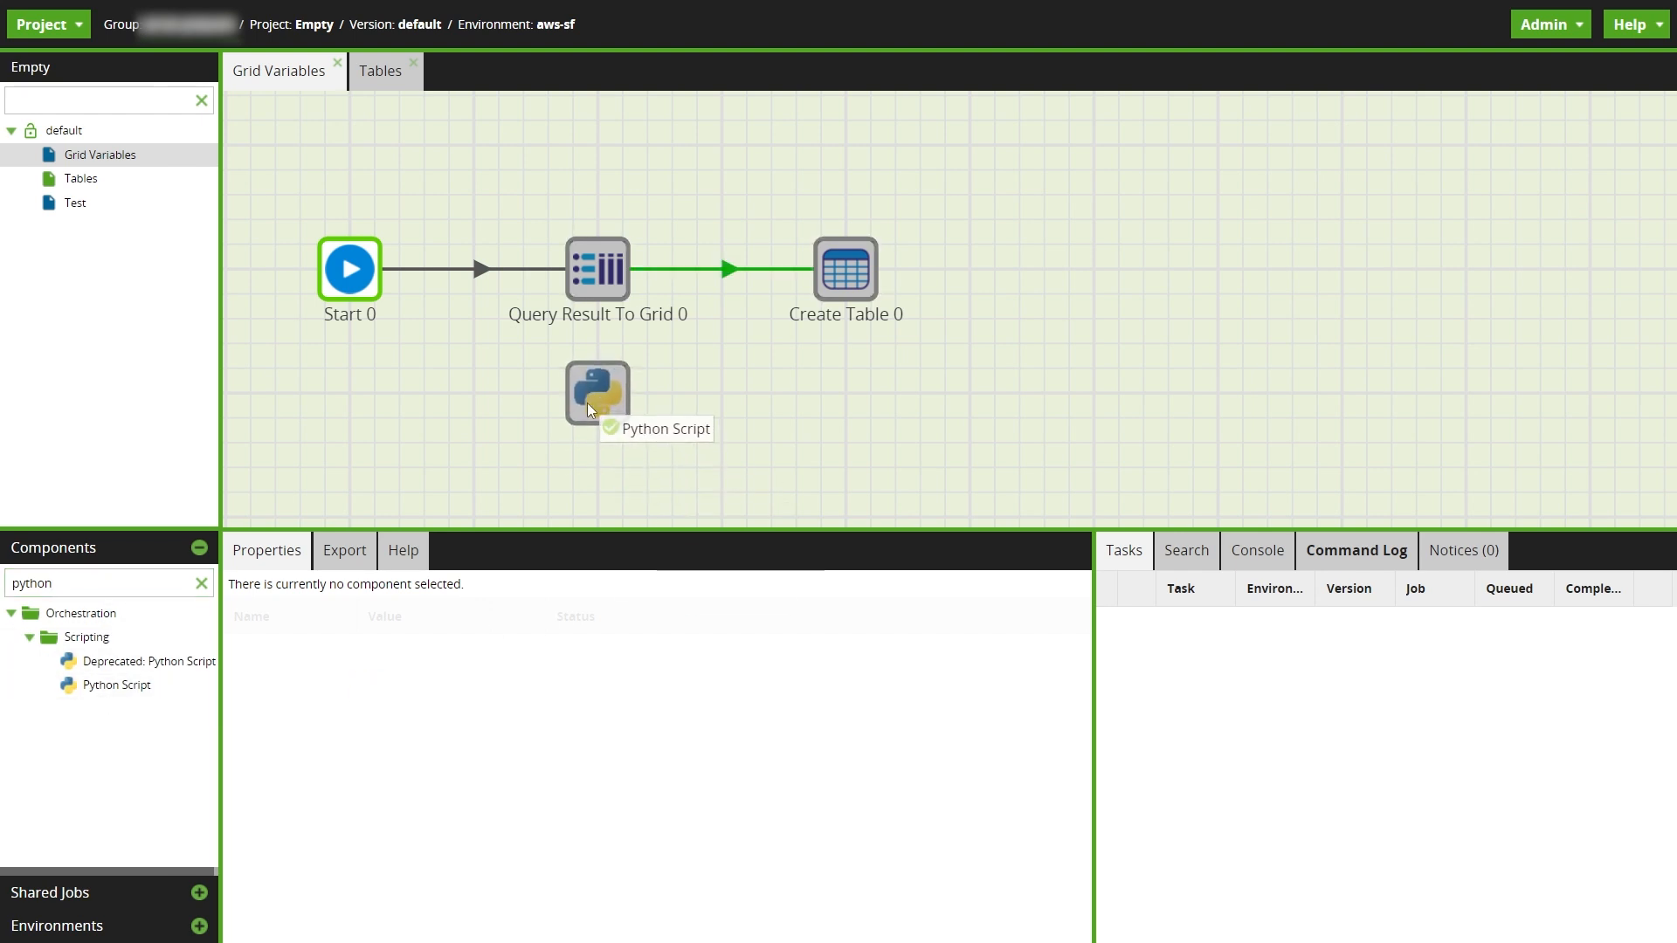
{"action": "left_click", "coordinate": [365, 282]}
{"action": "left_click_drag", "start_coordinate": [405, 272], "coordinate": [610, 406]}
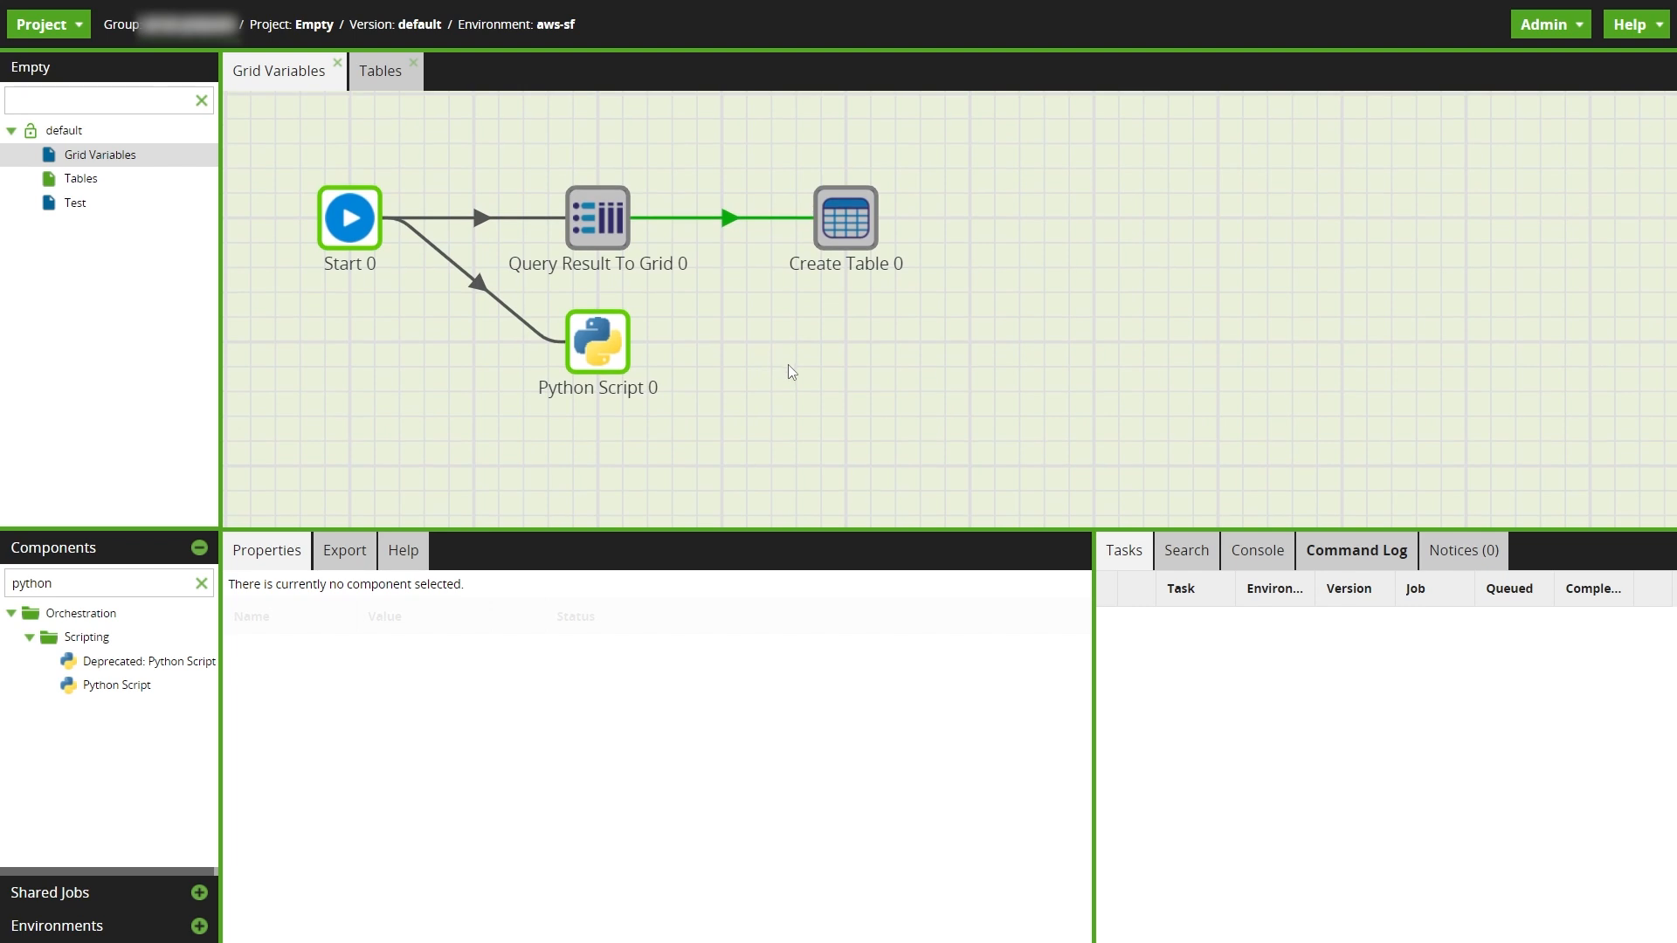
- Open the script of the Python Script component and examine its commented examples for accessing and updating grid variables
{"action": "left_click", "coordinate": [603, 371]}
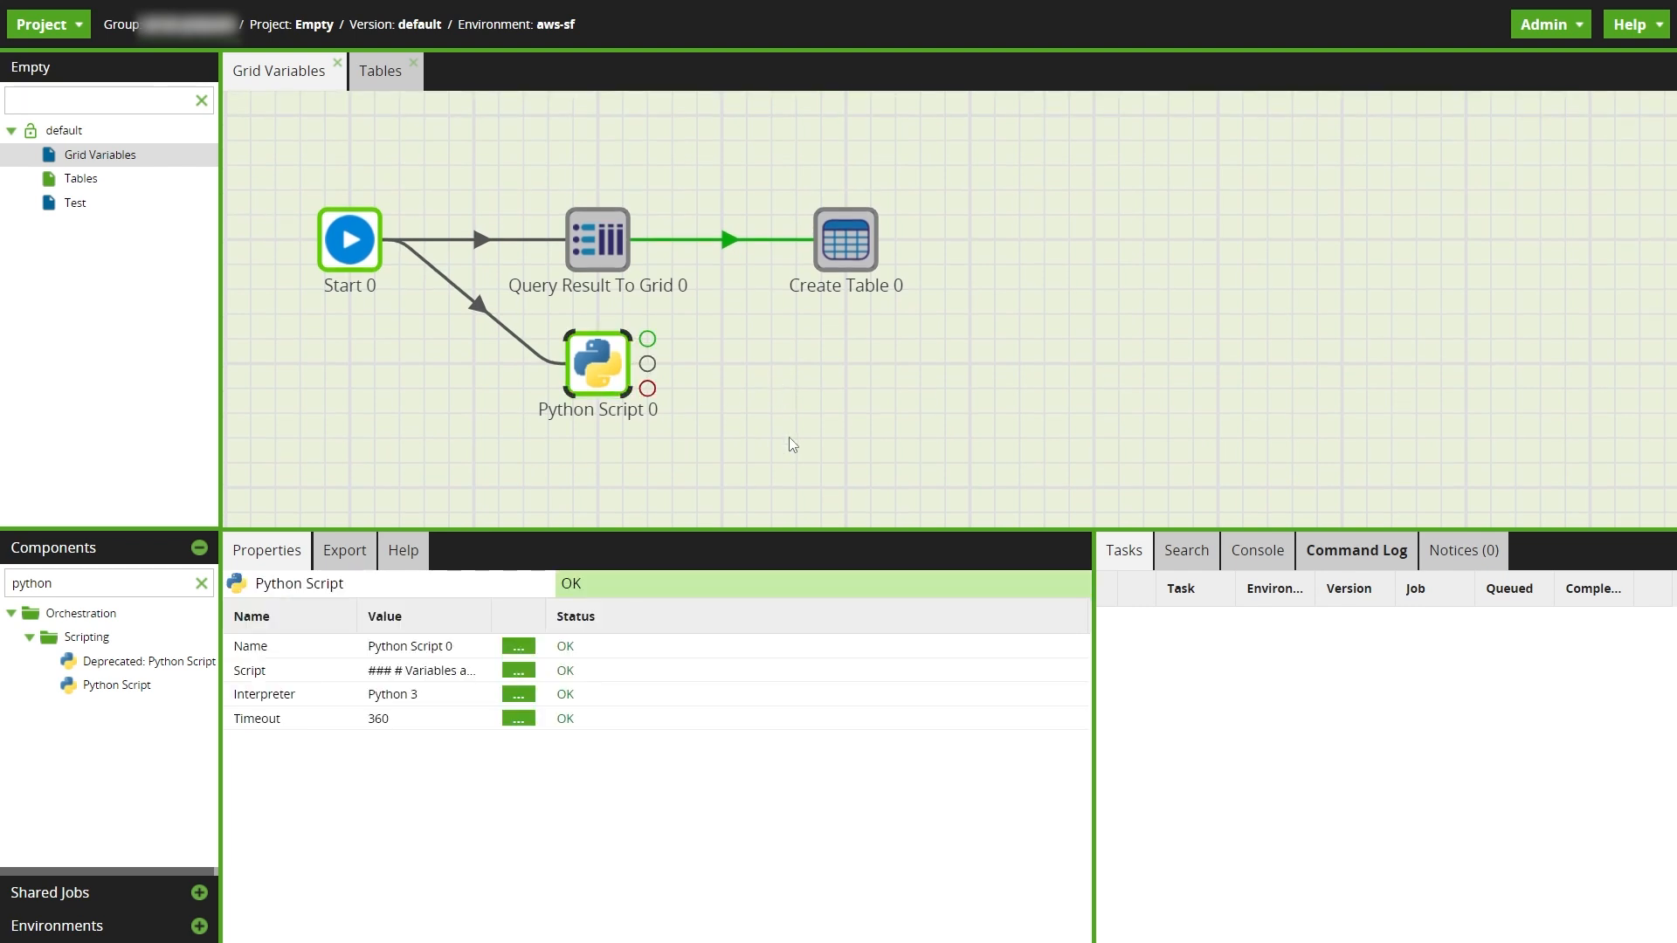
{"action": "left_click_drag", "start_coordinate": [355, 619], "coordinate": [454, 619]}
{"action": "left_click_drag", "start_coordinate": [568, 617], "coordinate": [682, 617]}
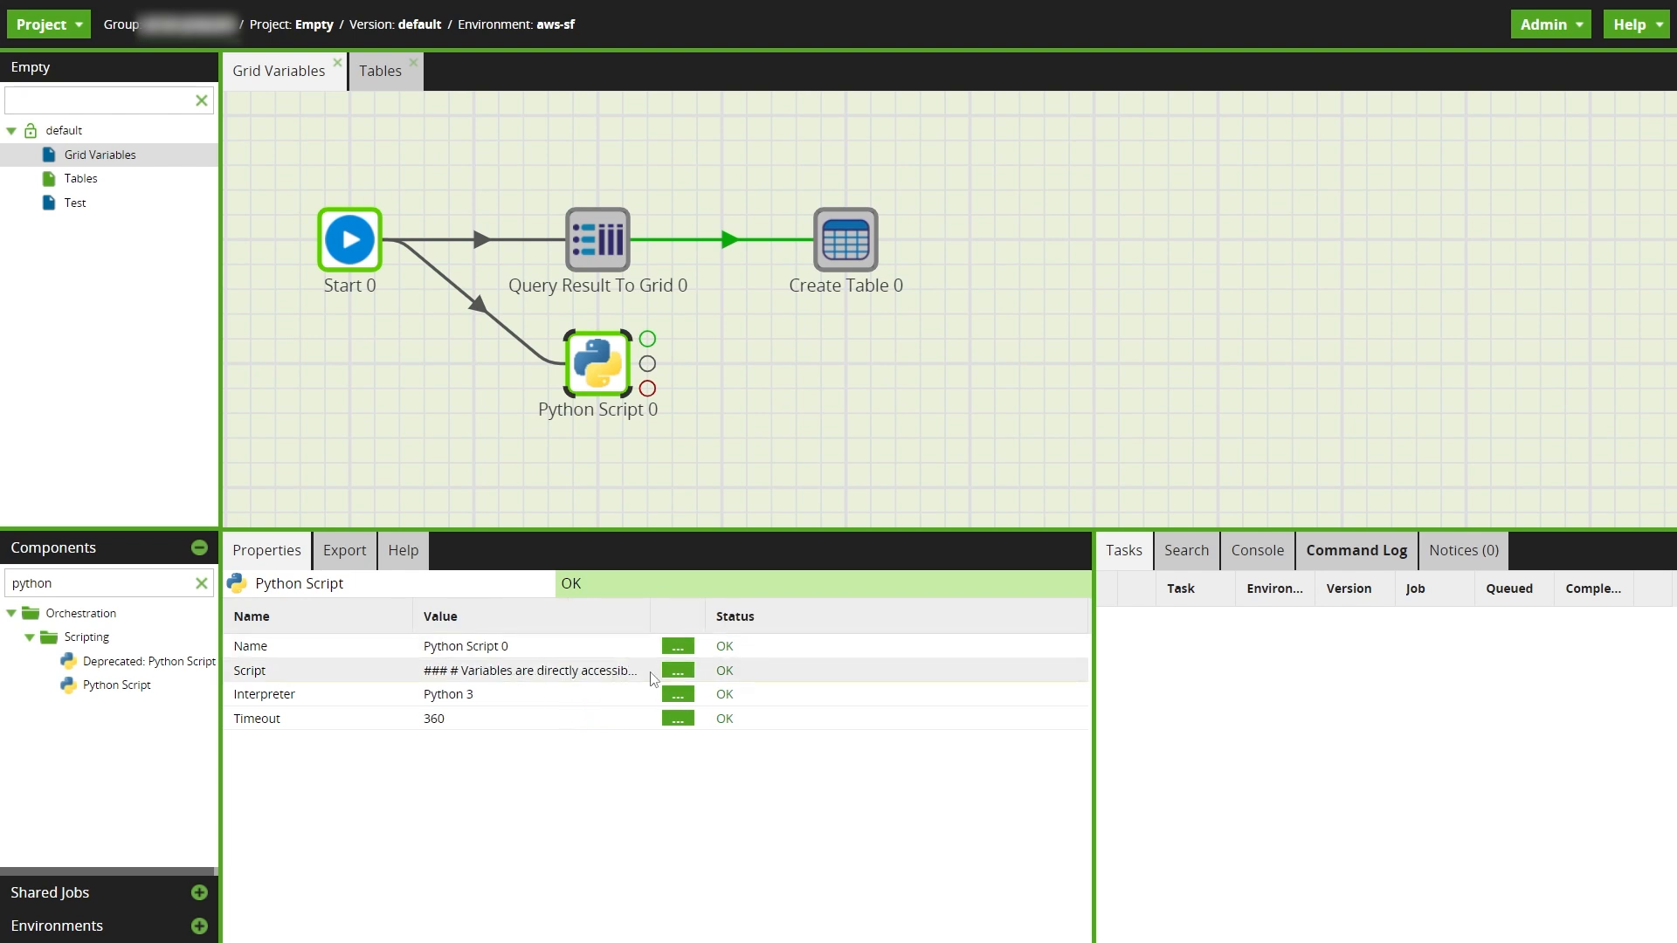
{"action": "left_click", "coordinate": [678, 671]}
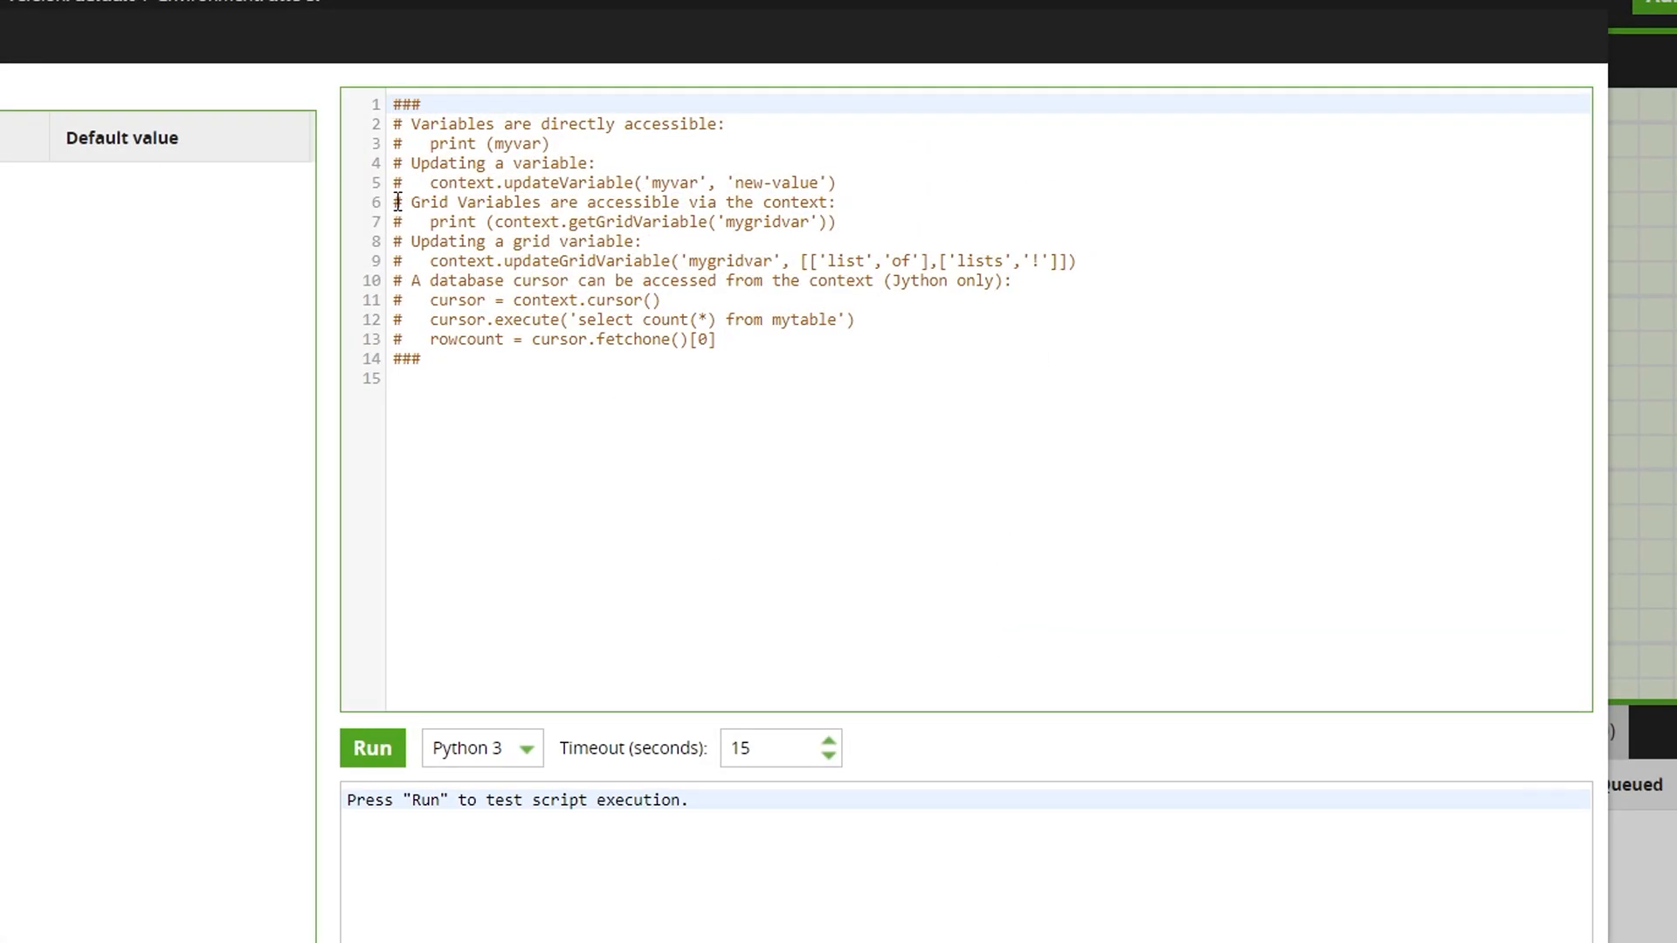
{"action": "left_click_drag", "start_coordinate": [395, 202], "coordinate": [1176, 264]}
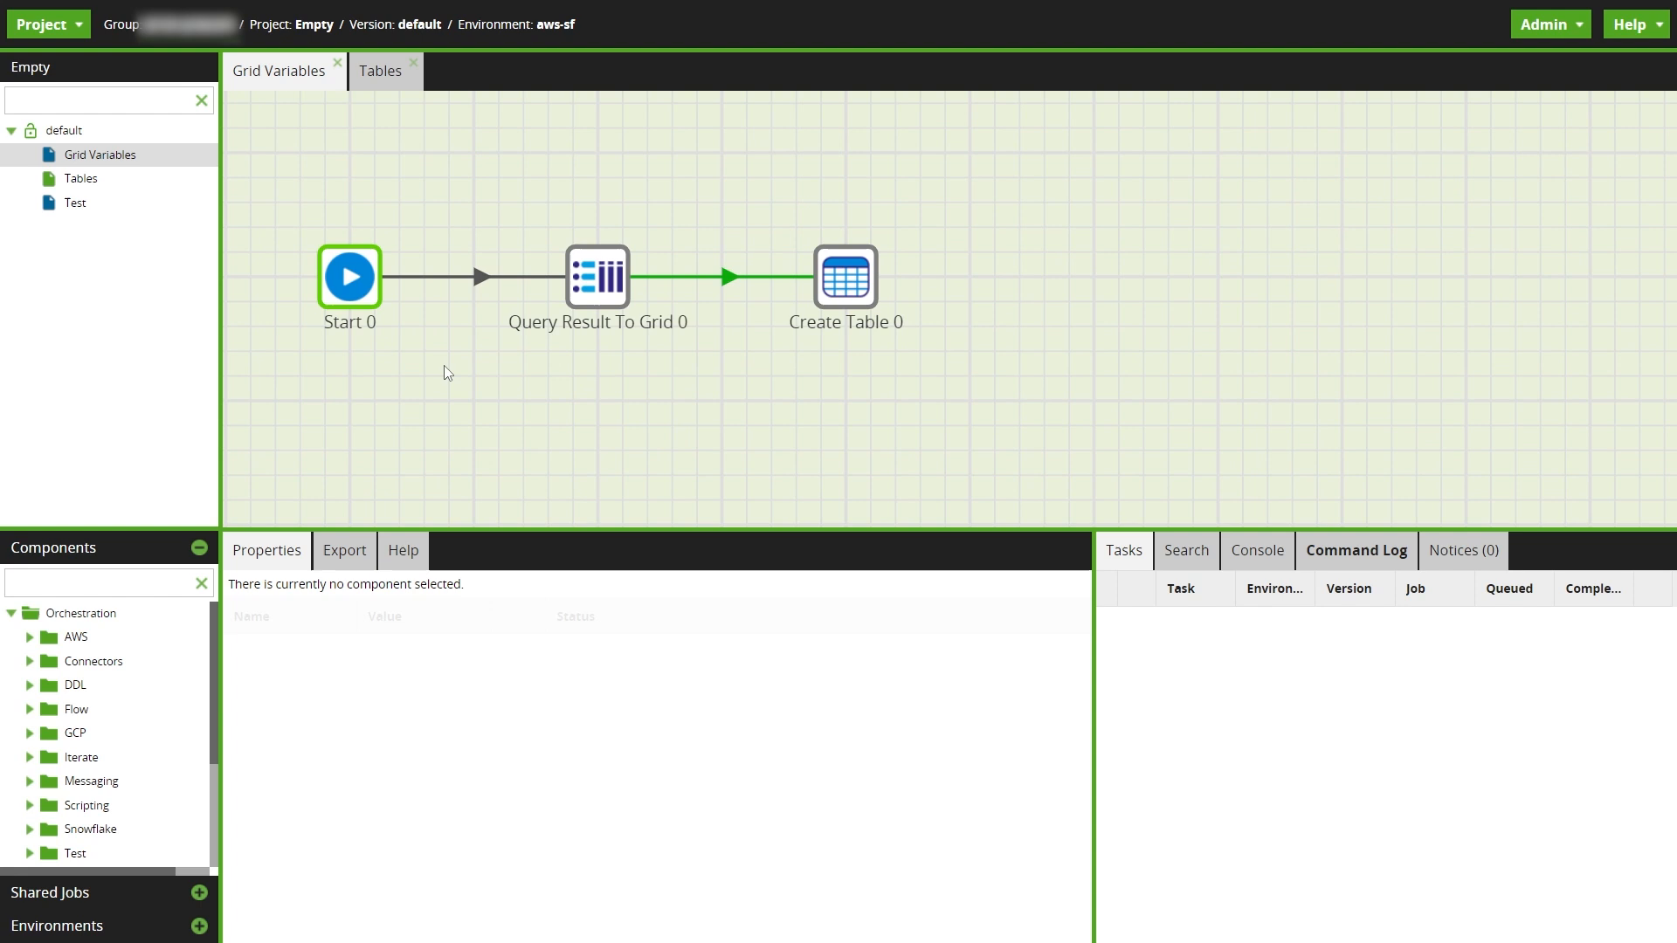
- Add a grid variable named ExchangeRate to the job, with Shared behaviour and the description "Exchange Rate data"
{"action": "right_click", "coordinate": [446, 372]}
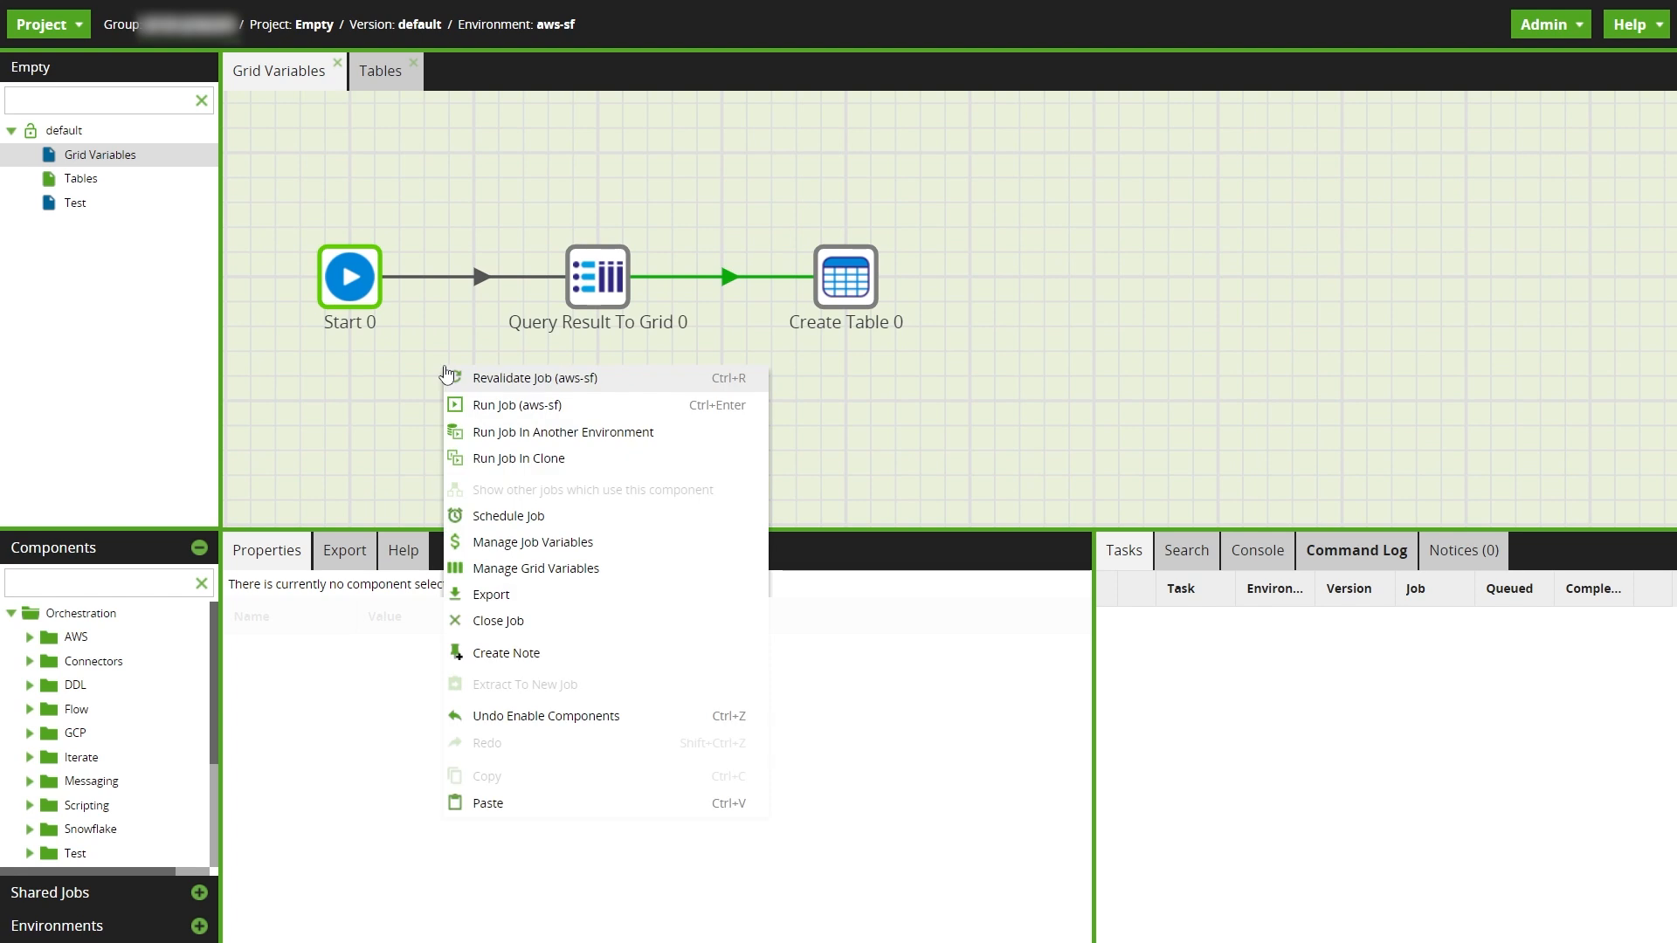
{"action": "left_click", "coordinate": [644, 570]}
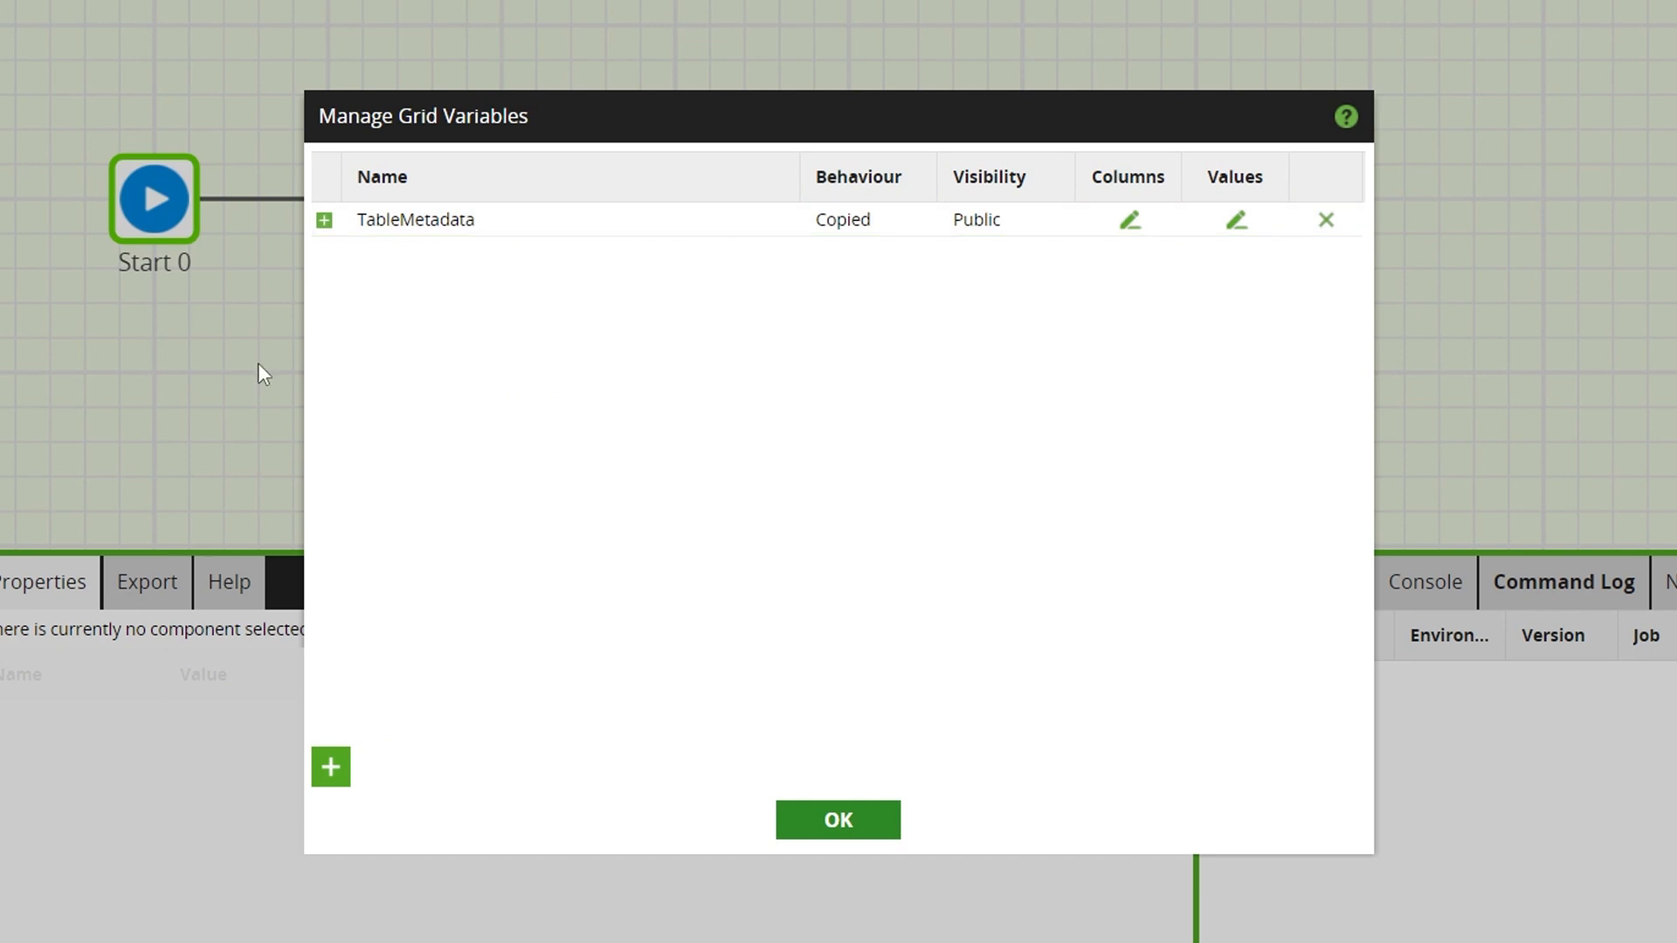
{"action": "left_click", "coordinate": [330, 768]}
{"action": "left_click", "coordinate": [783, 154]}
{"action": "type", "text": "Exchange"}
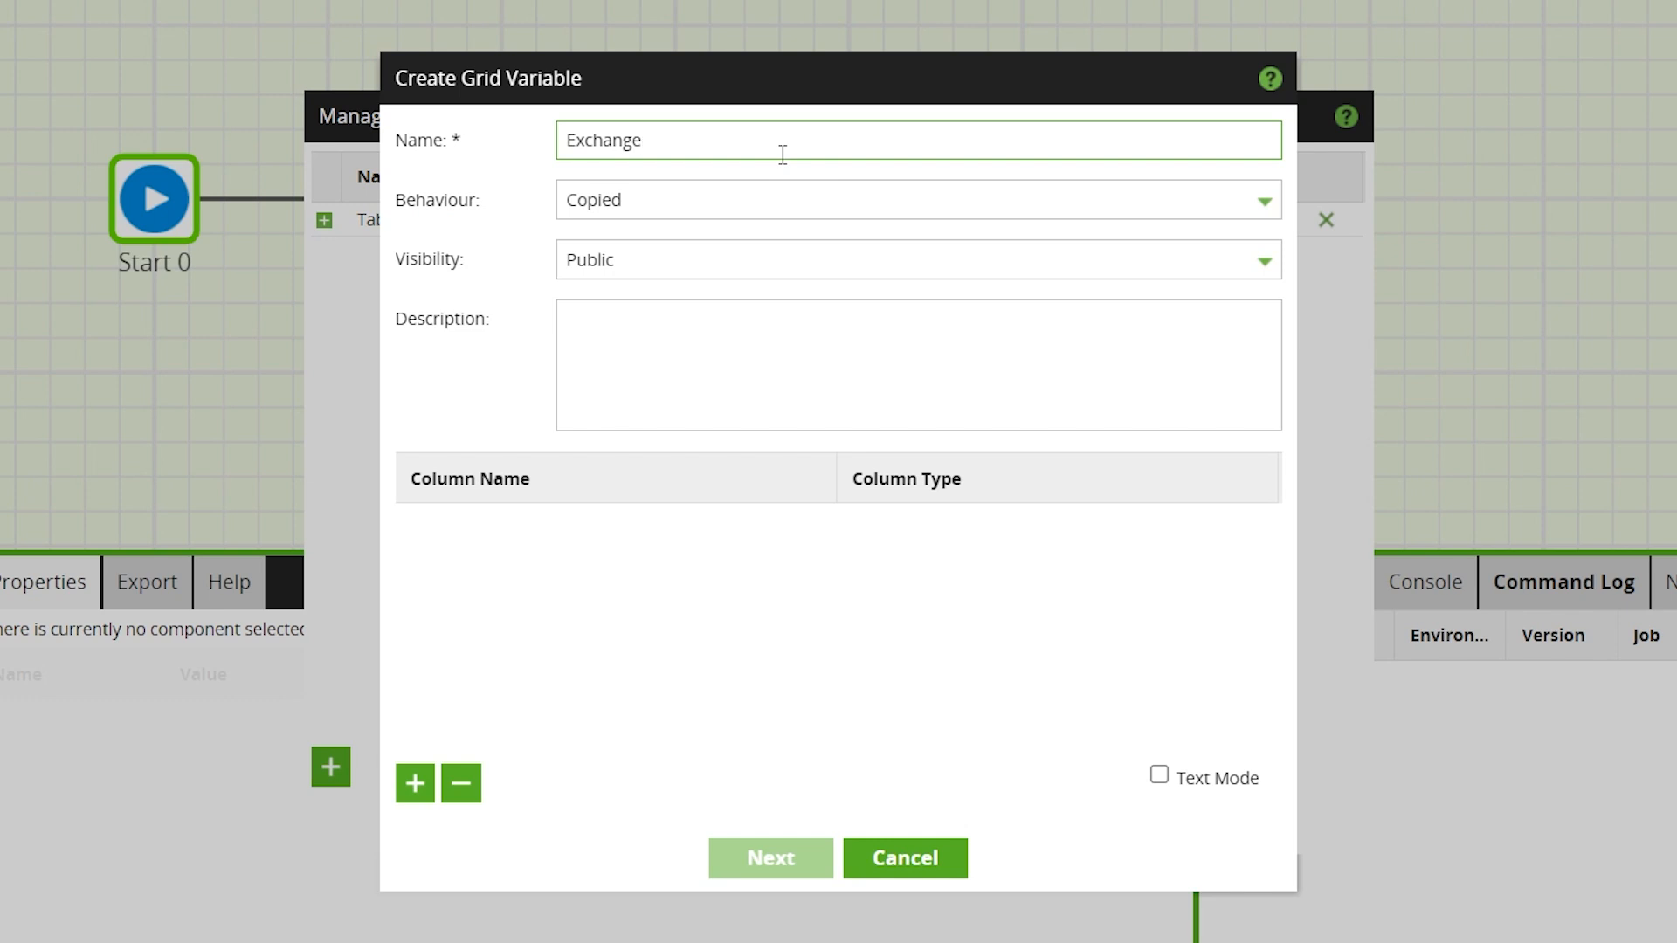
{"action": "type", "text": "Rate"}
{"action": "left_click", "coordinate": [752, 203]}
{"action": "left_click", "coordinate": [741, 241]}
{"action": "left_click", "coordinate": [680, 335]}
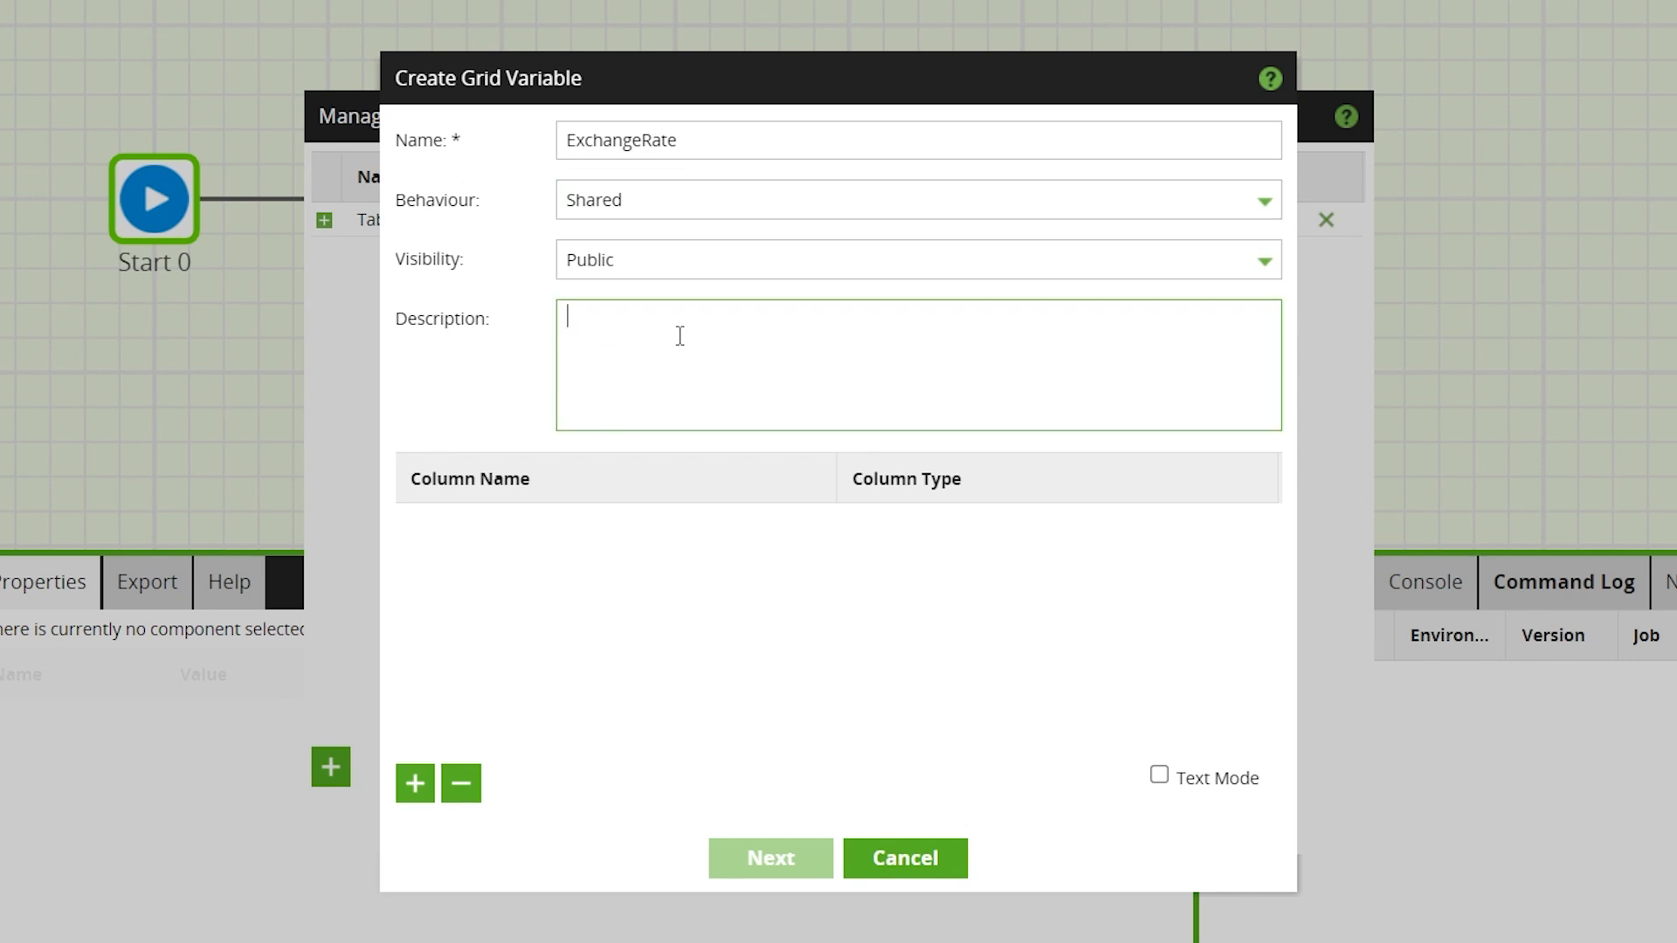
{"action": "type", "text": "Exchange Rate data"}
{"action": "left_click", "coordinate": [506, 580]}
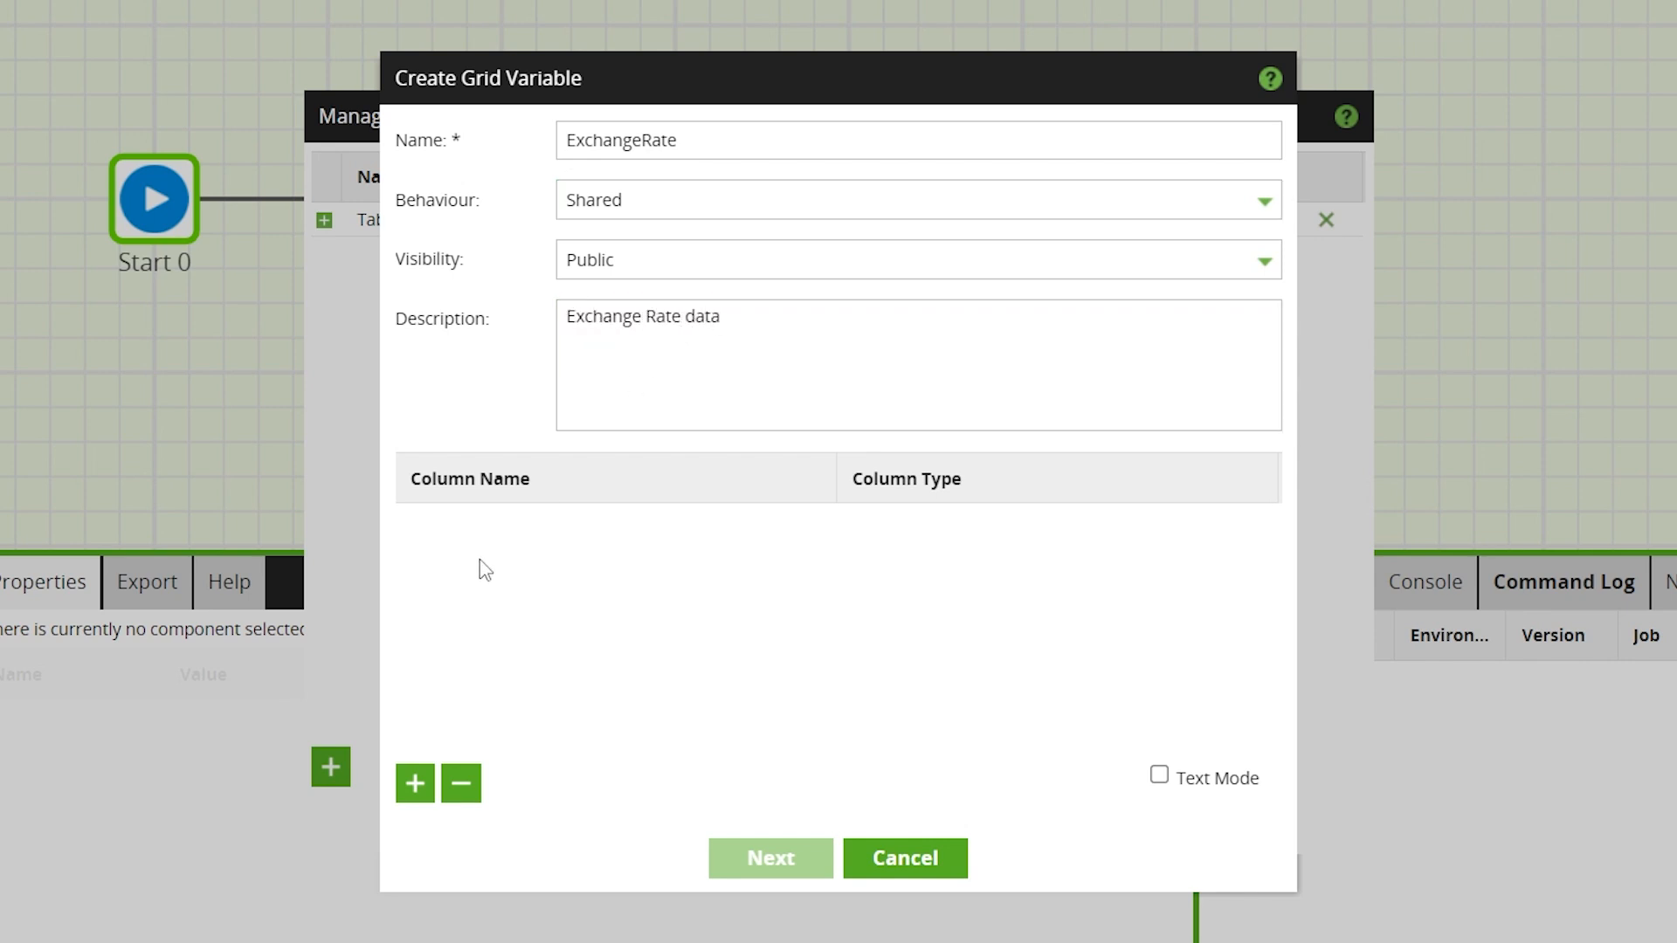
- Define two Text columns for the ExchangeRate grid variable, Country_Code and Exchange_Rate, and proceed to its default values
{"action": "left_click", "coordinate": [409, 794]}
{"action": "left_click", "coordinate": [408, 795]}
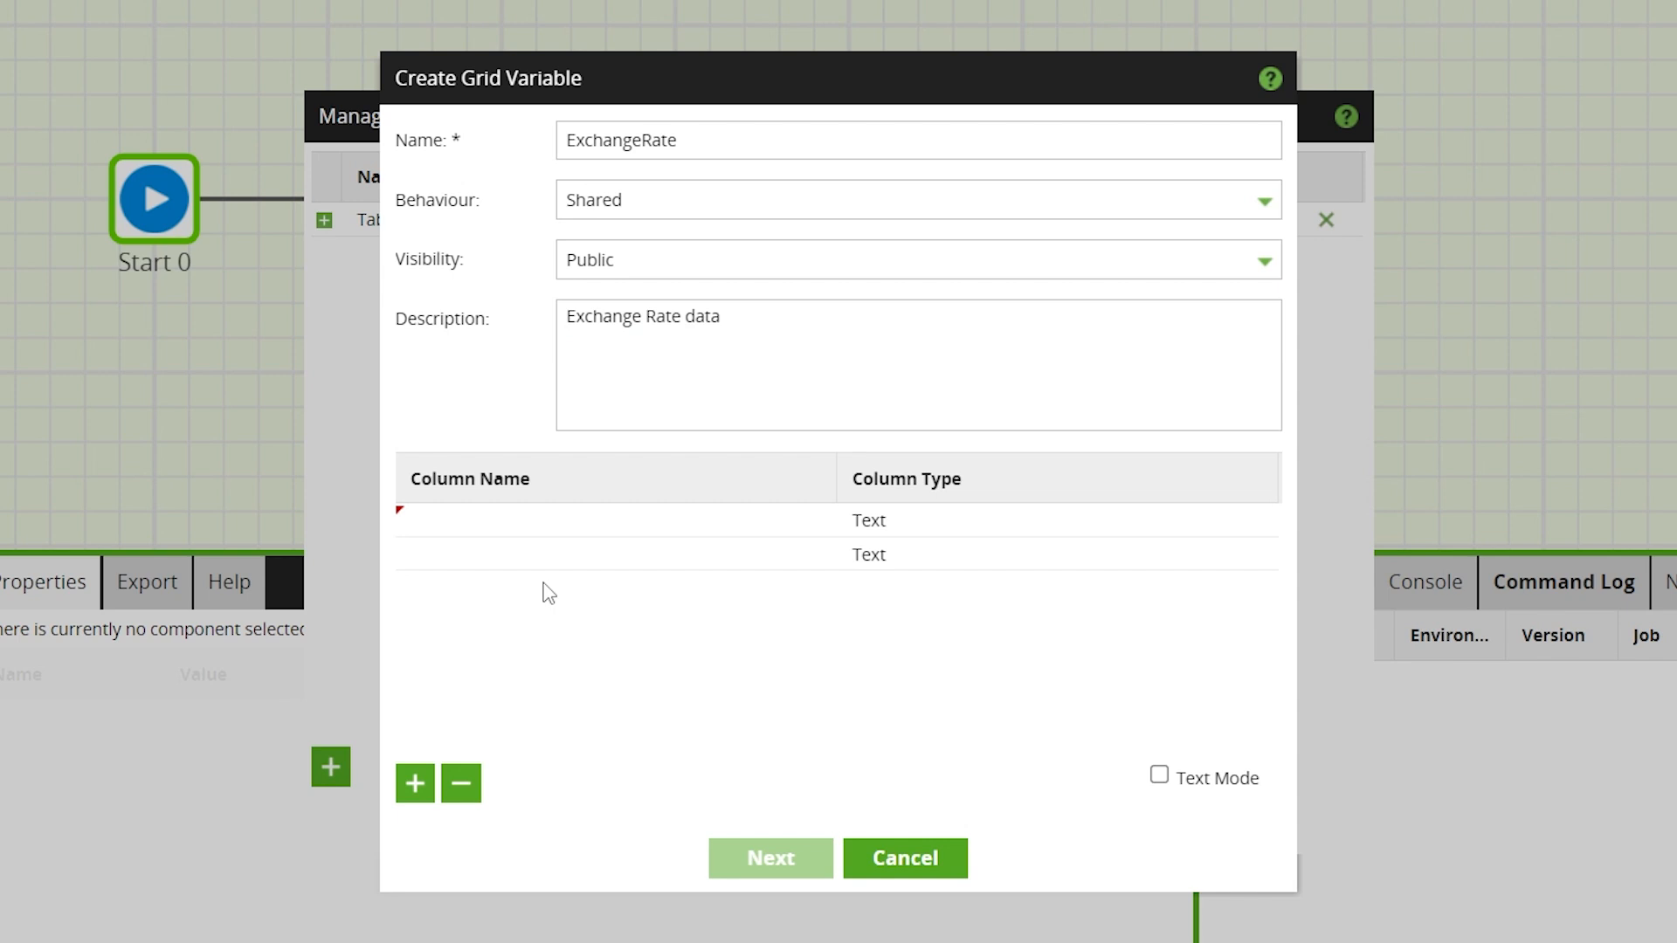
{"action": "left_click", "coordinate": [536, 521]}
{"action": "type", "text": "Coun"}
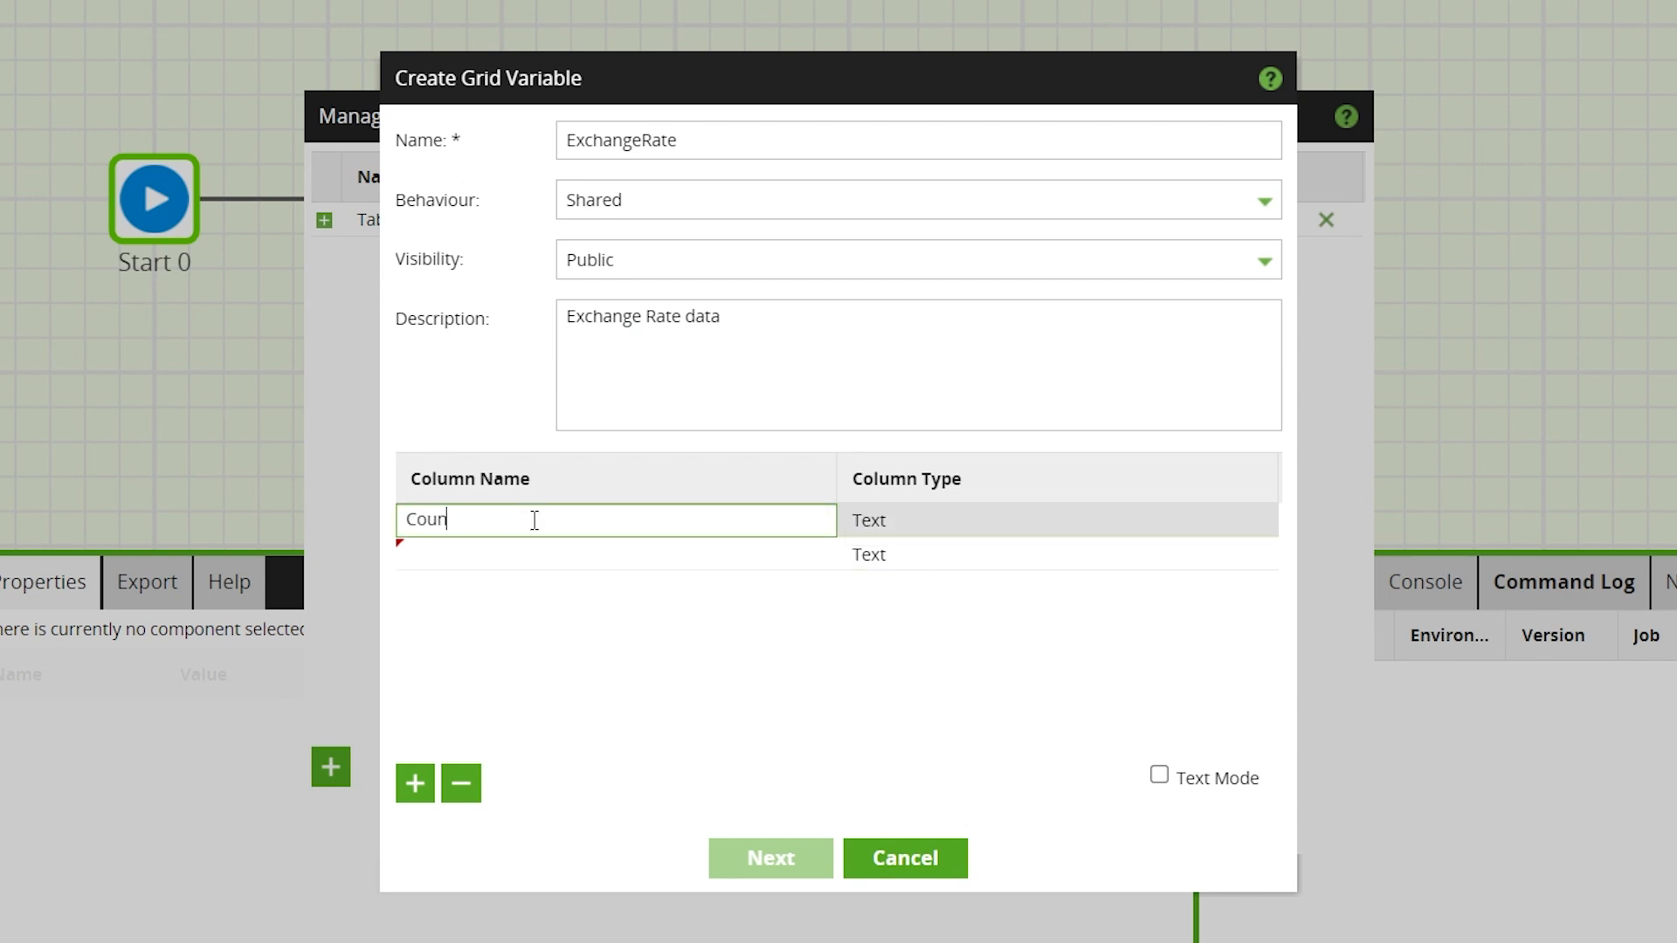
{"action": "type", "text": "try_Code"}
{"action": "left_click", "coordinate": [627, 555]}
{"action": "type", "text": "Exchange"}
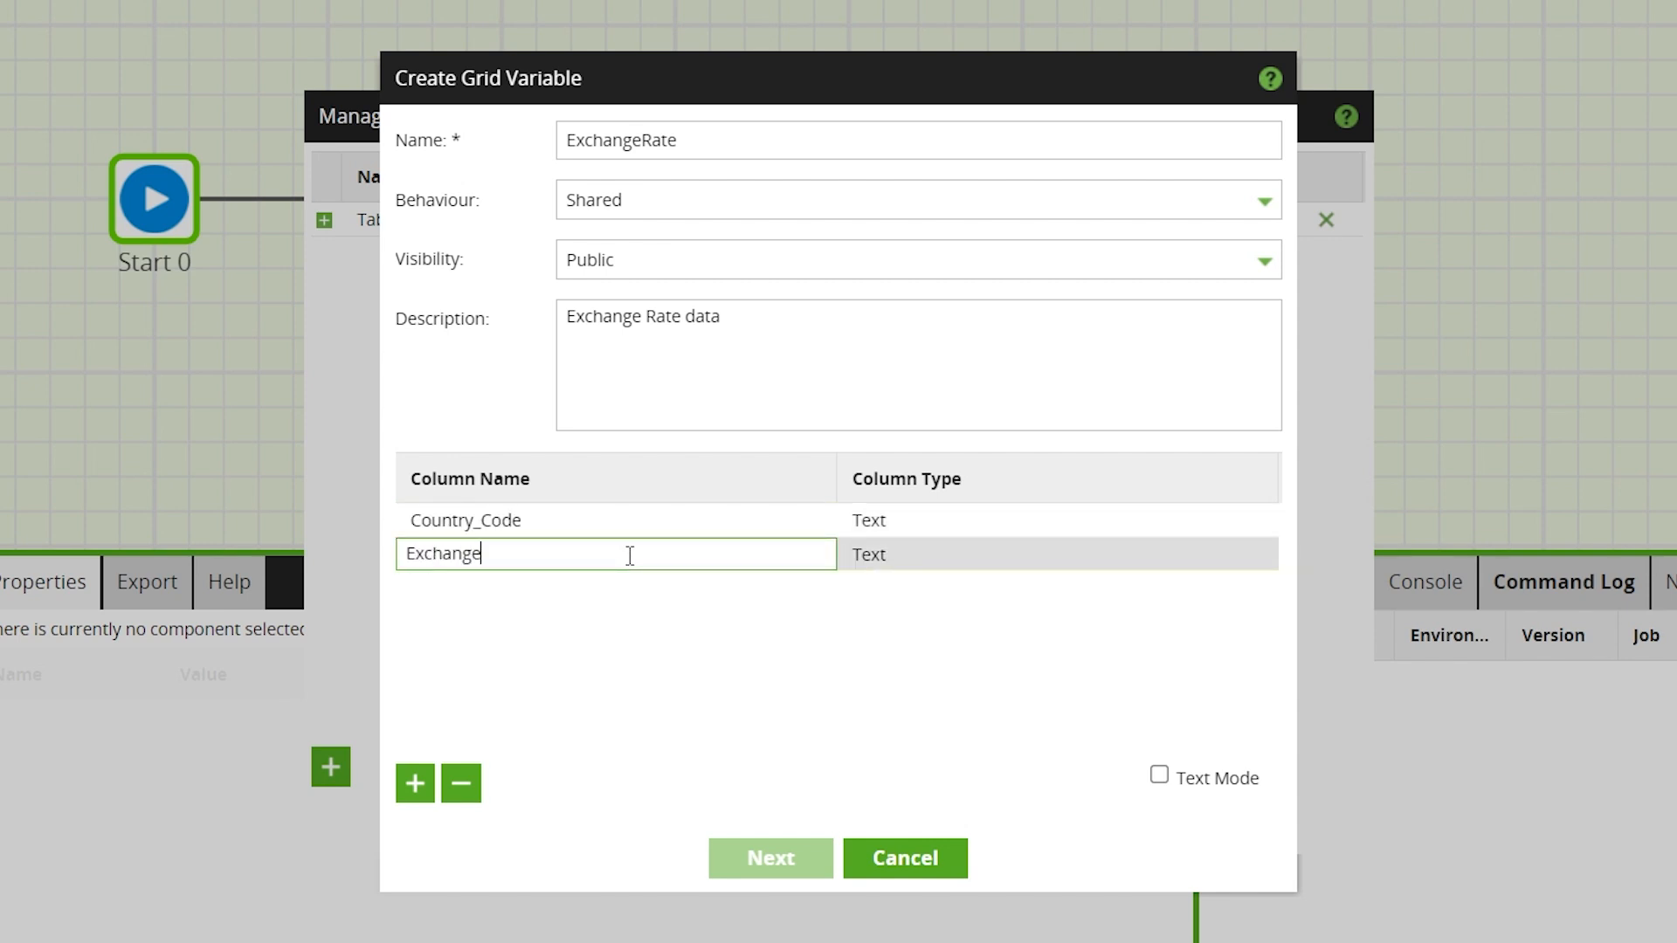
{"action": "type", "text": "_Rate"}
{"action": "left_click", "coordinate": [689, 687]}
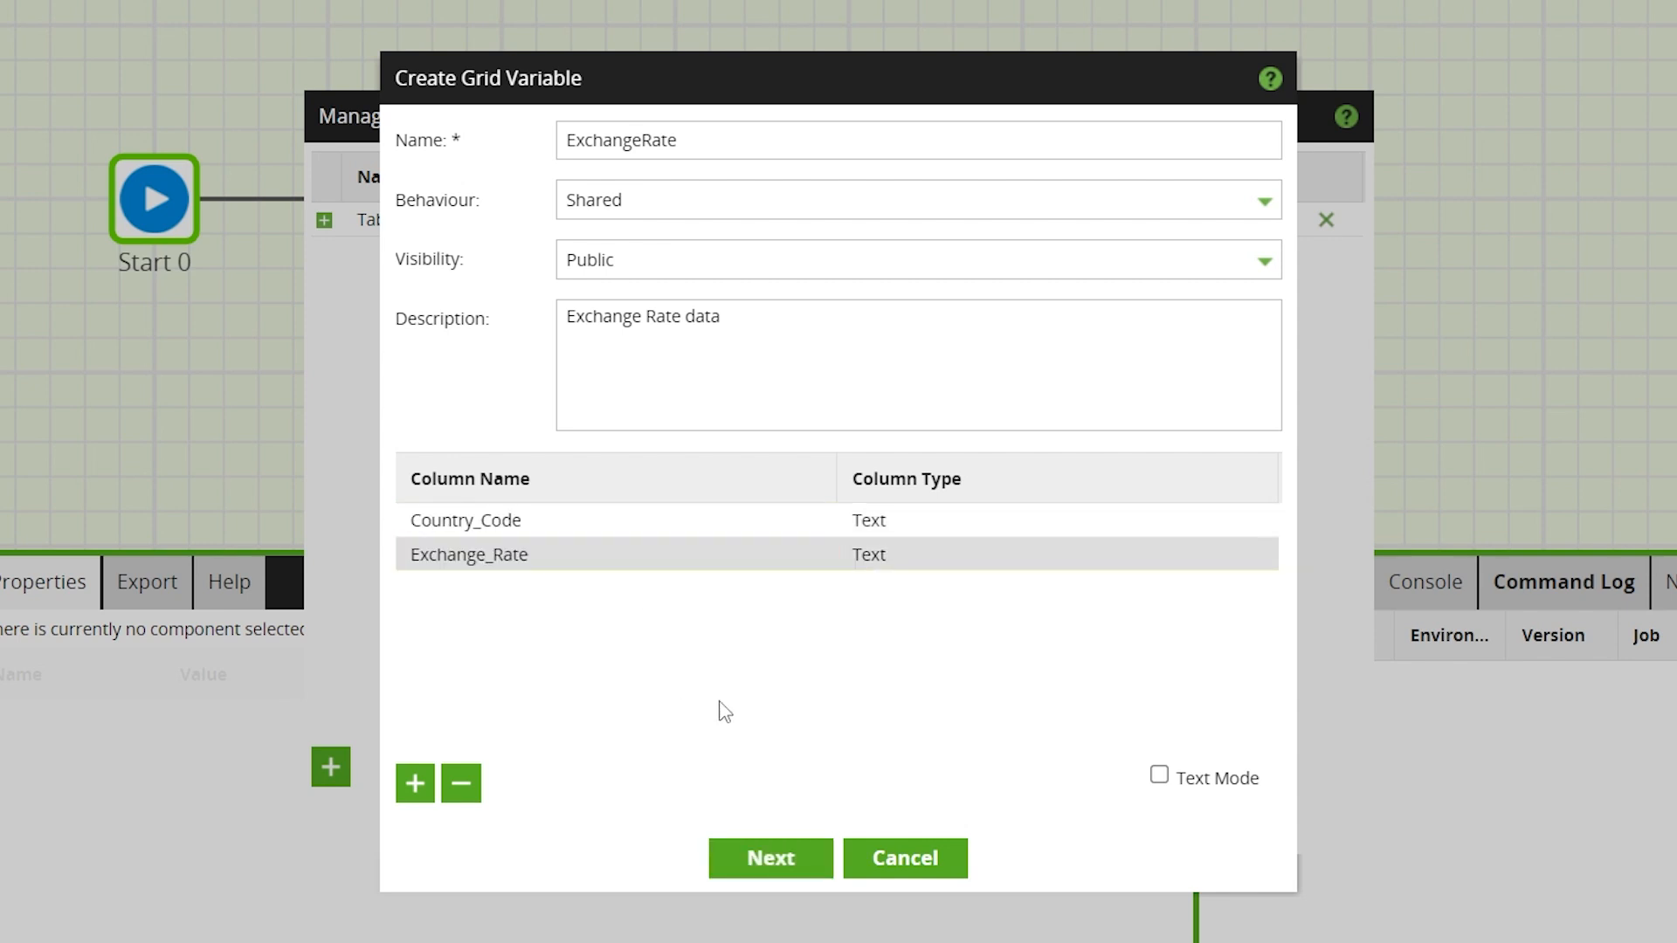
{"action": "left_click", "coordinate": [729, 864]}
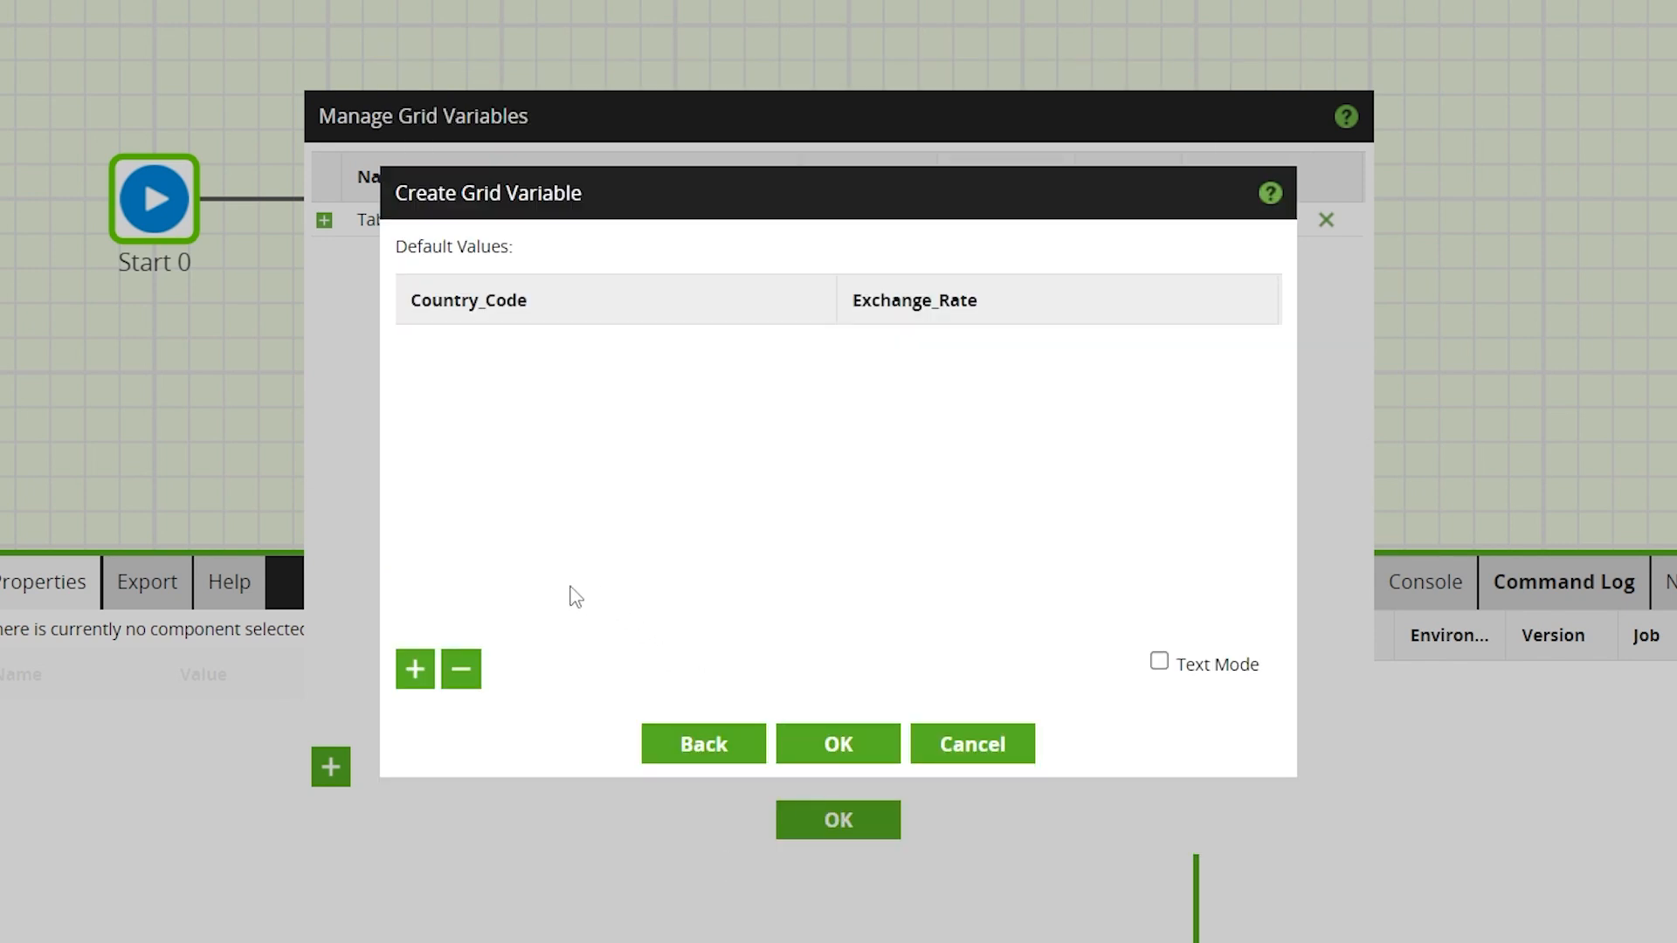
- Enter the default rows GBP with 0.83 and CAD with 1.29 for the ExchangeRate grid variable
{"action": "left_click", "coordinate": [413, 671]}
{"action": "left_click", "coordinate": [565, 342]}
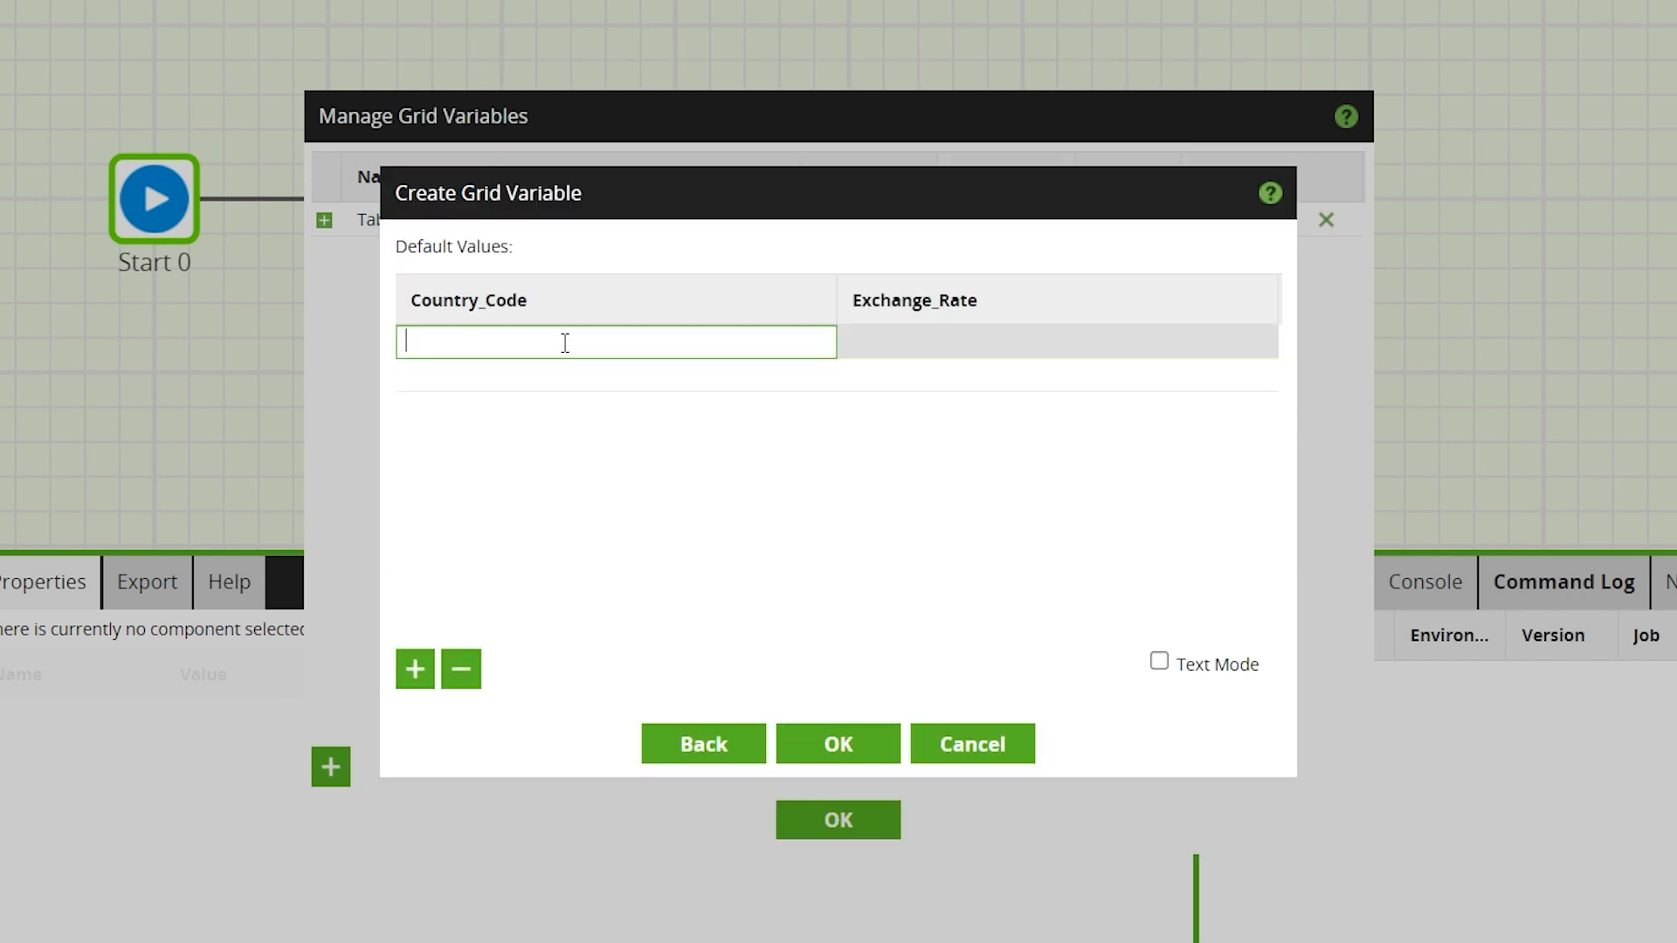
{"action": "type", "text": "GBP"}
{"action": "left_click", "coordinate": [982, 344]}
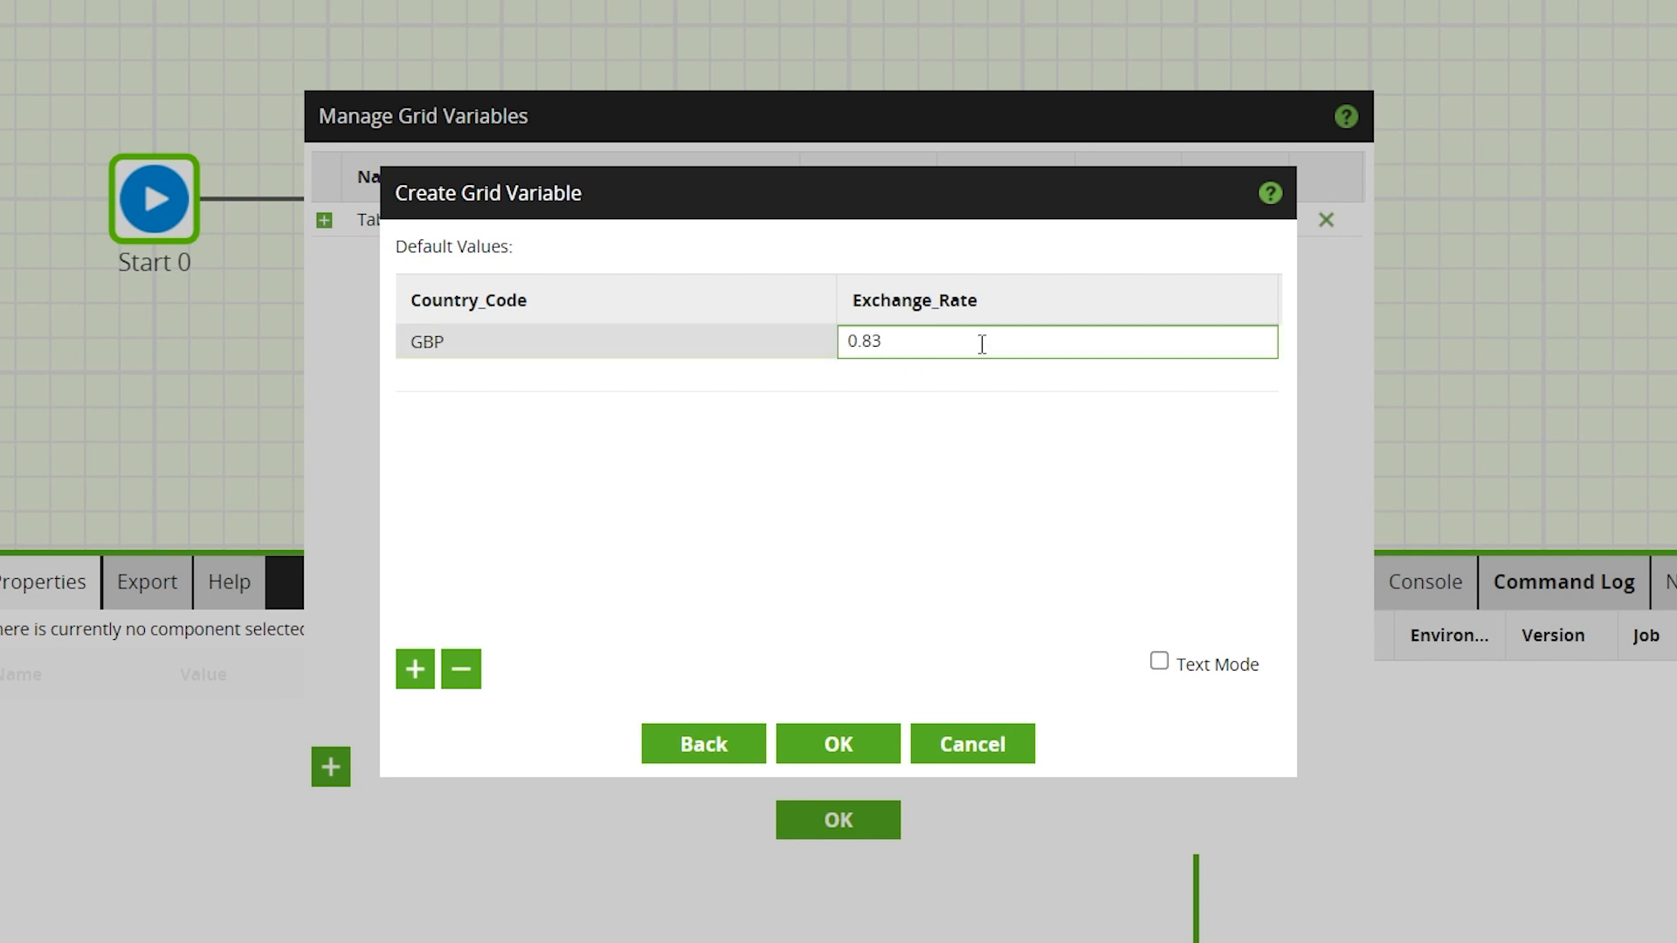
{"action": "left_click", "coordinate": [632, 437]}
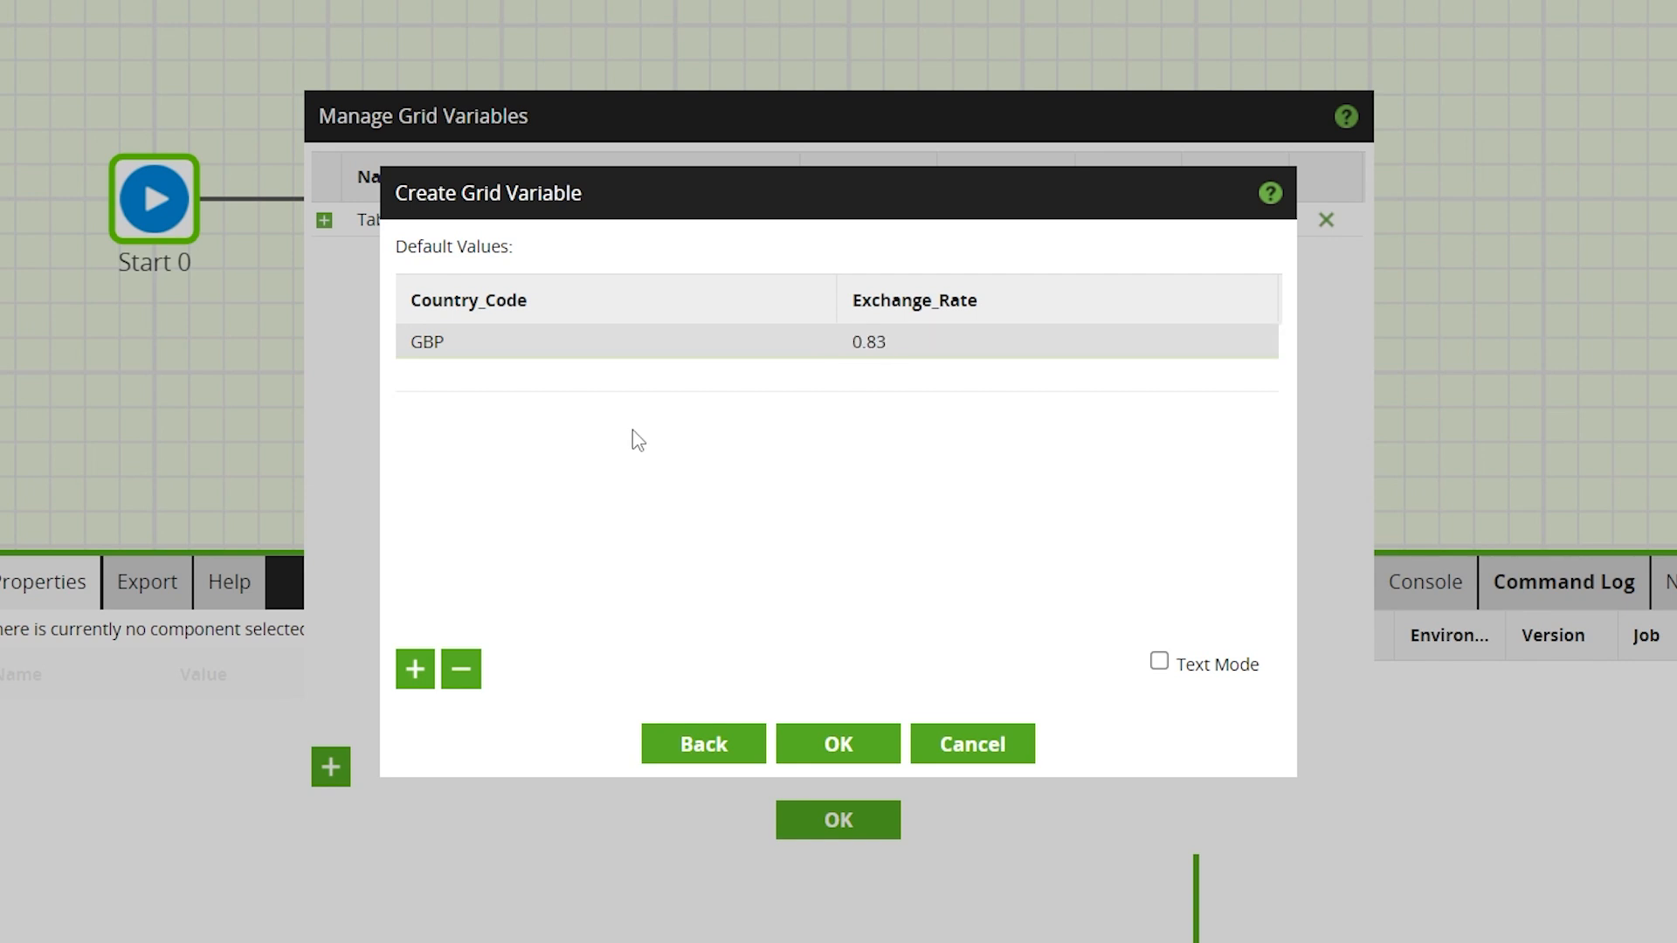
{"action": "left_click", "coordinate": [562, 377]}
{"action": "type", "text": "CAD"}
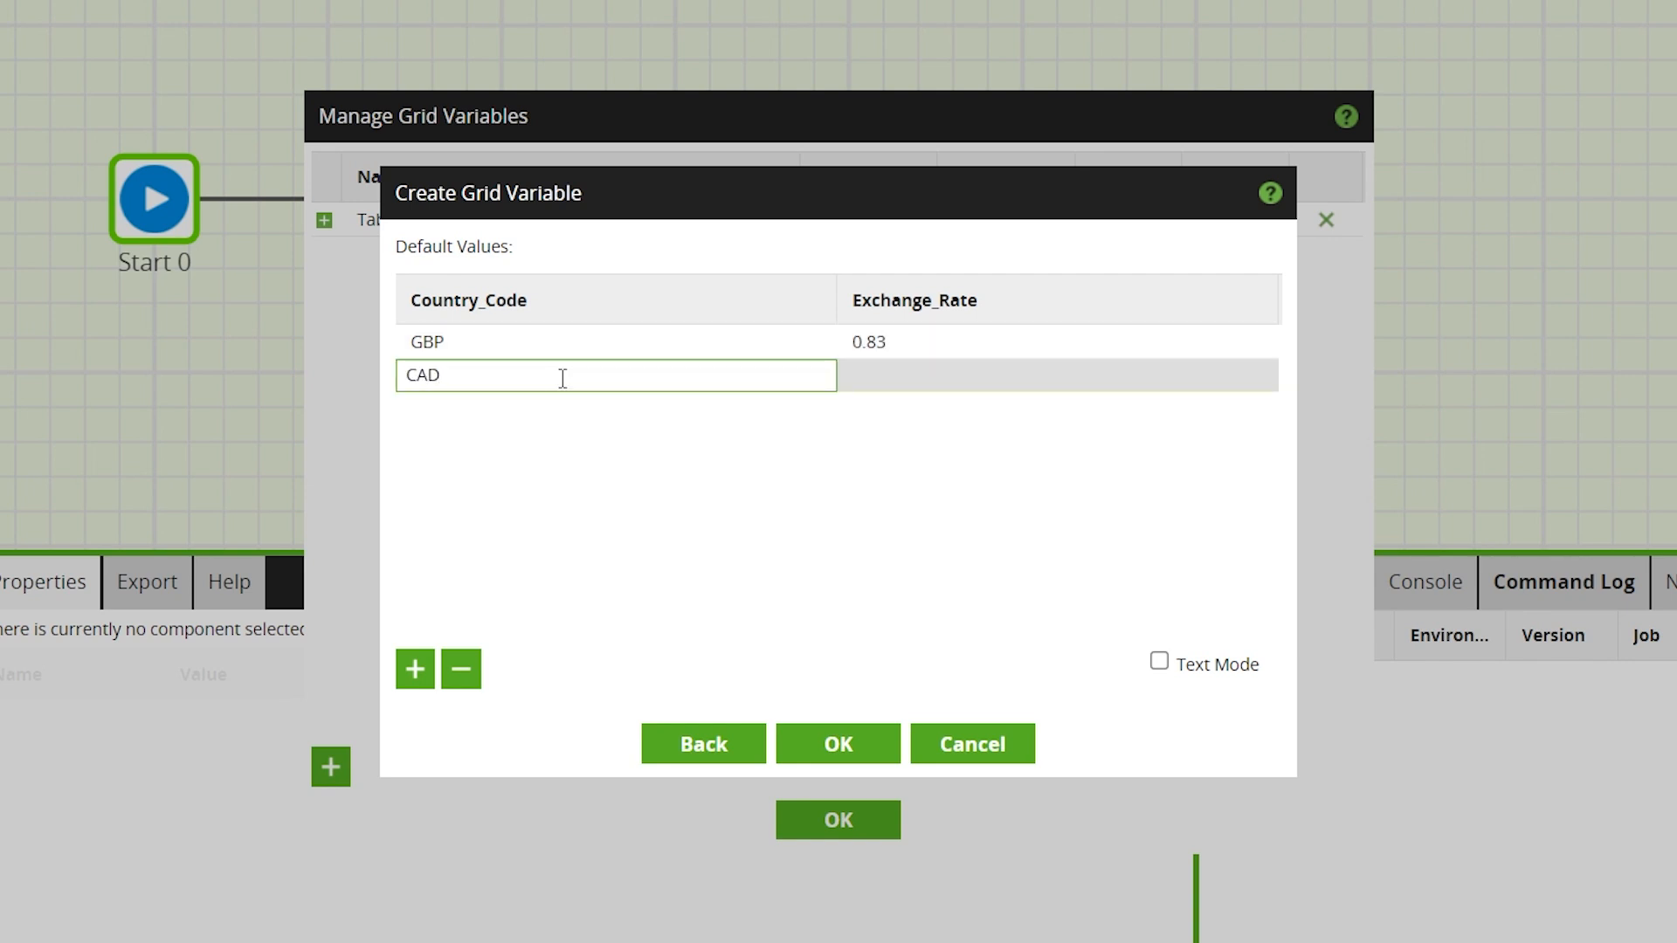
{"action": "left_click", "coordinate": [902, 381]}
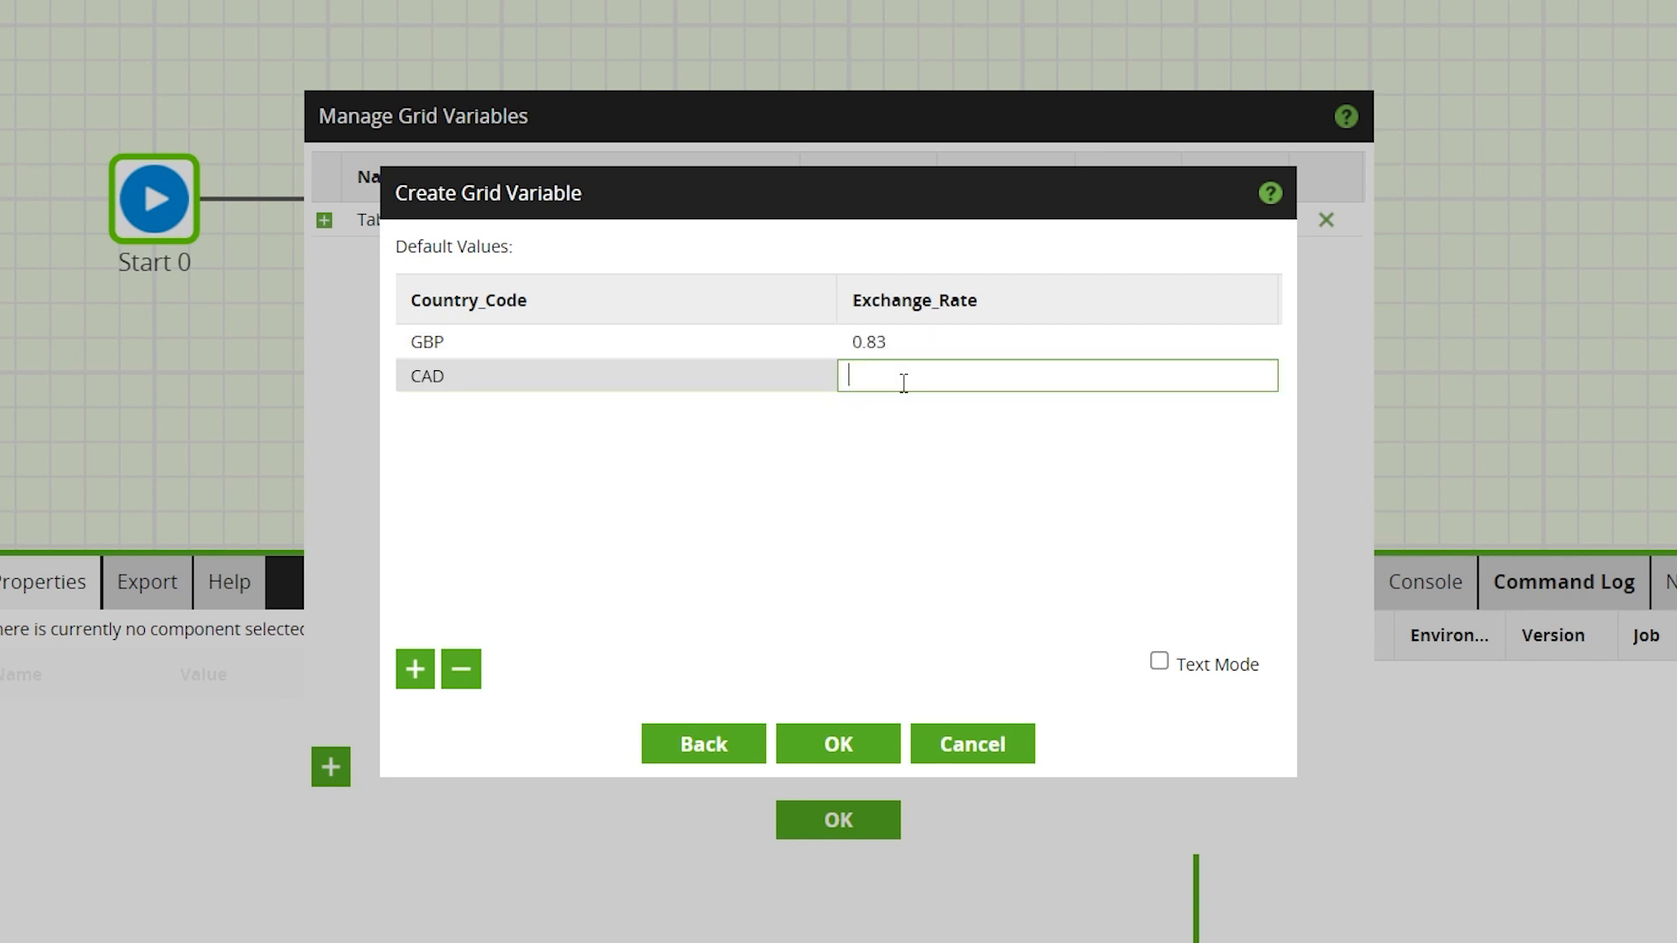
{"action": "type", "text": "1.29"}
{"action": "left_click", "coordinate": [839, 511]}
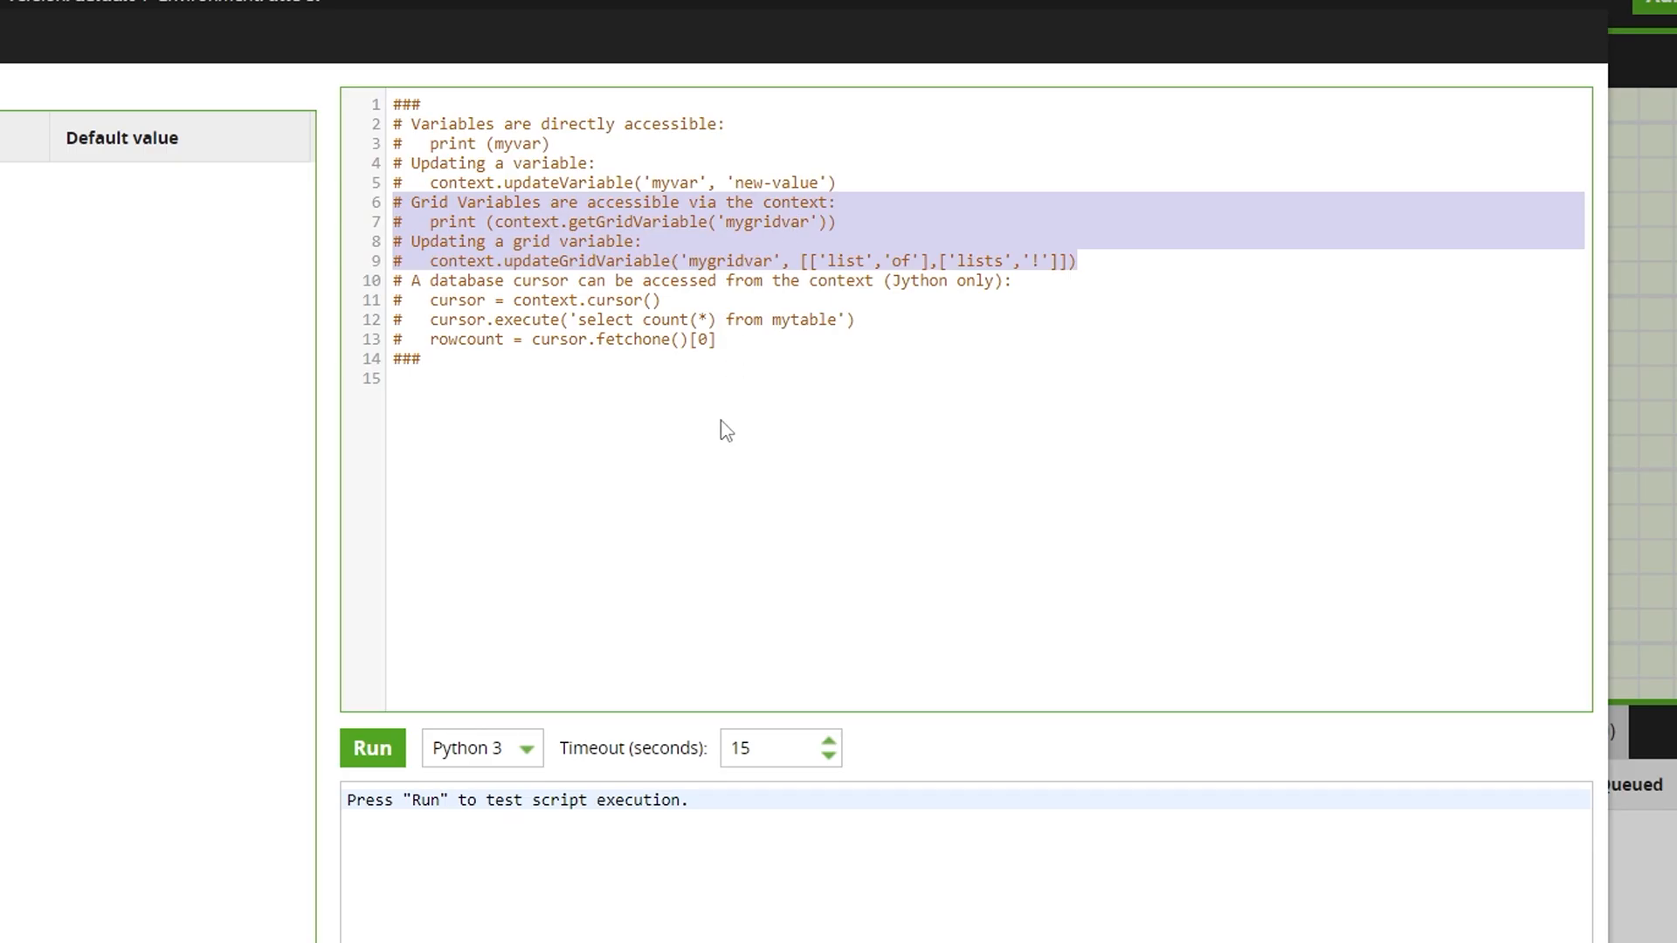
- Copy the getGridVariable print example below the script comments, point it at 'ExchangeRate' and run the script
{"action": "left_click", "coordinate": [724, 430]}
{"action": "left_click_drag", "start_coordinate": [839, 217], "coordinate": [441, 227]}
{"action": "key", "text": "ctrl+c"}
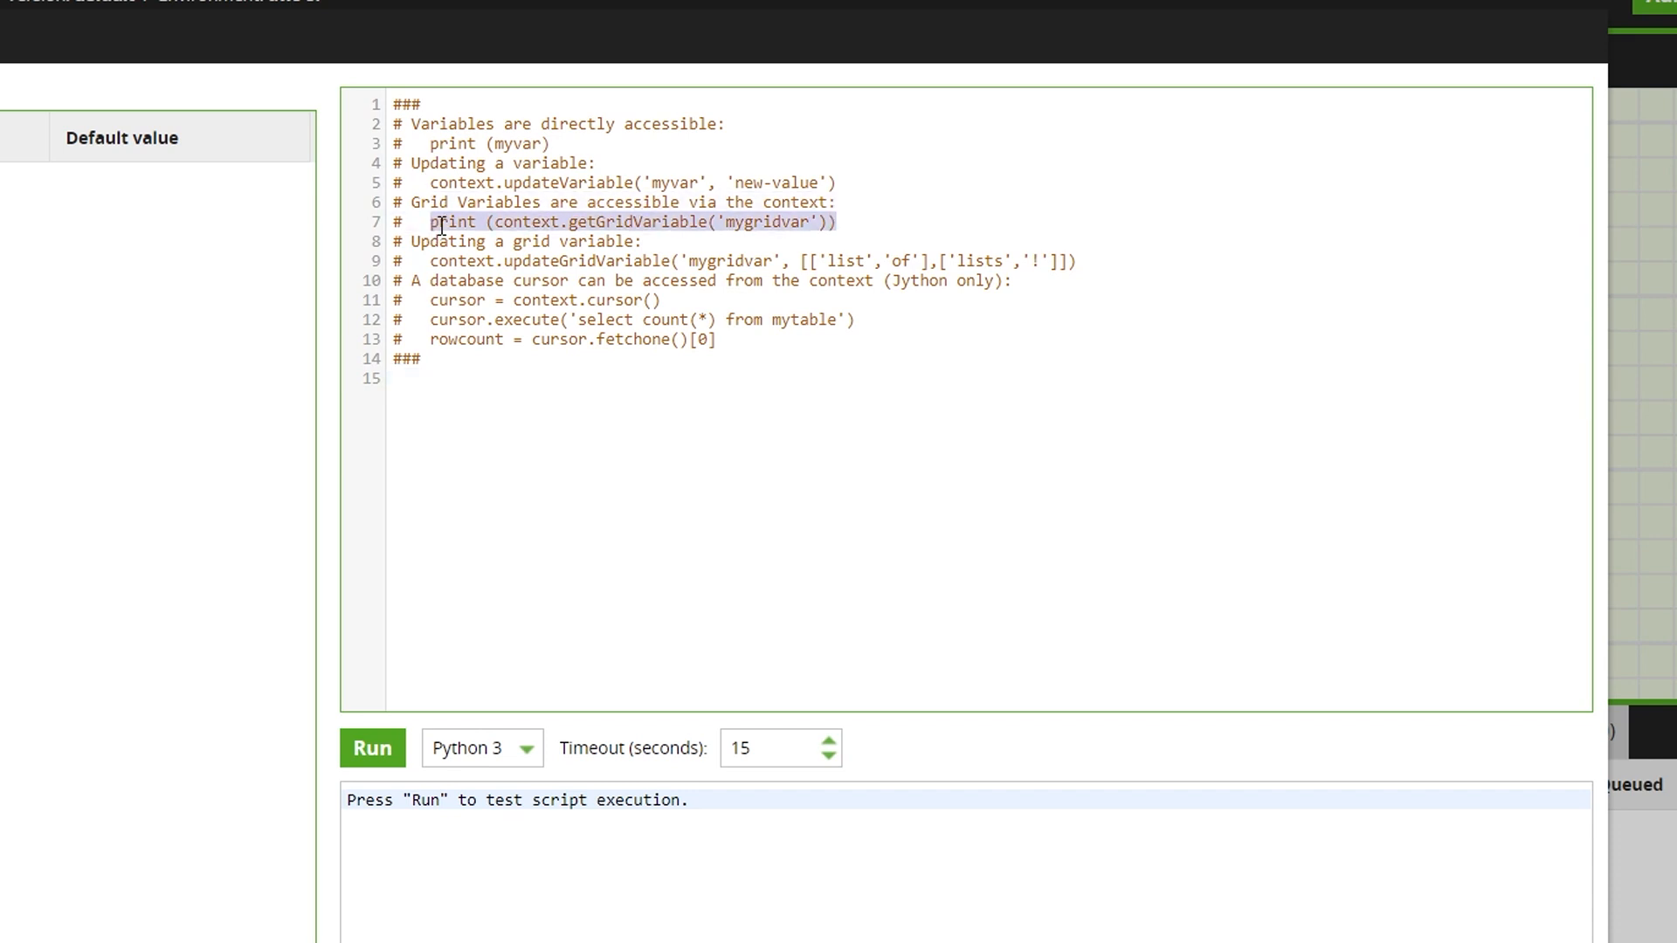
{"action": "left_click", "coordinate": [480, 428]}
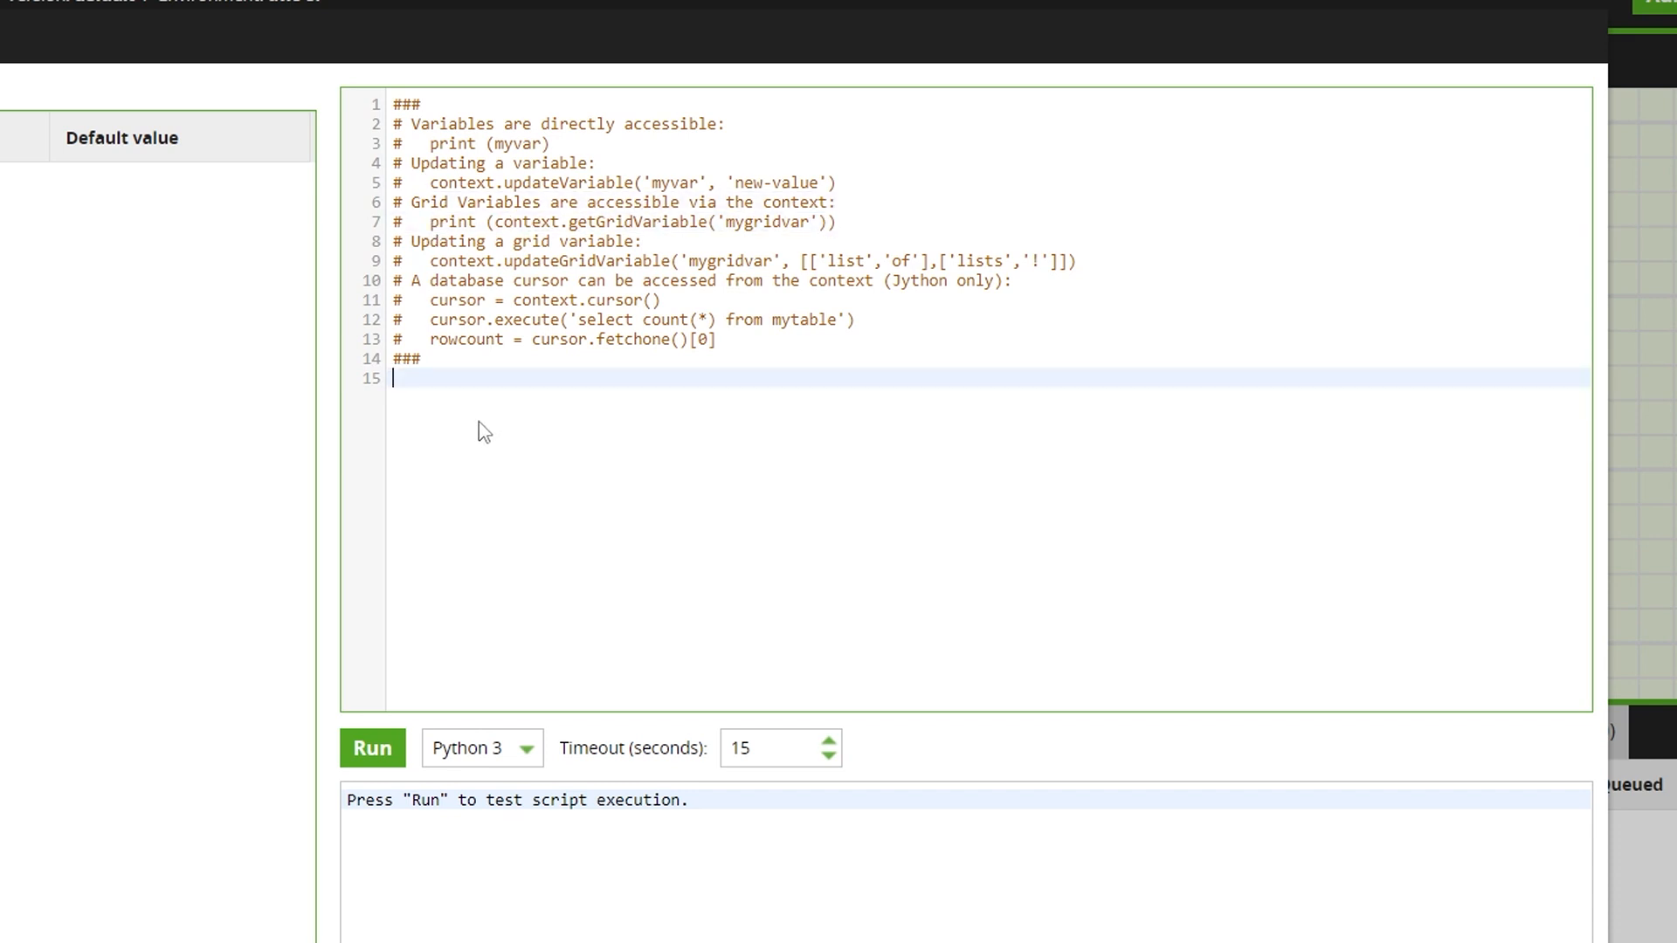
{"action": "key", "text": "Return"}
{"action": "key", "text": "ctrl+v"}
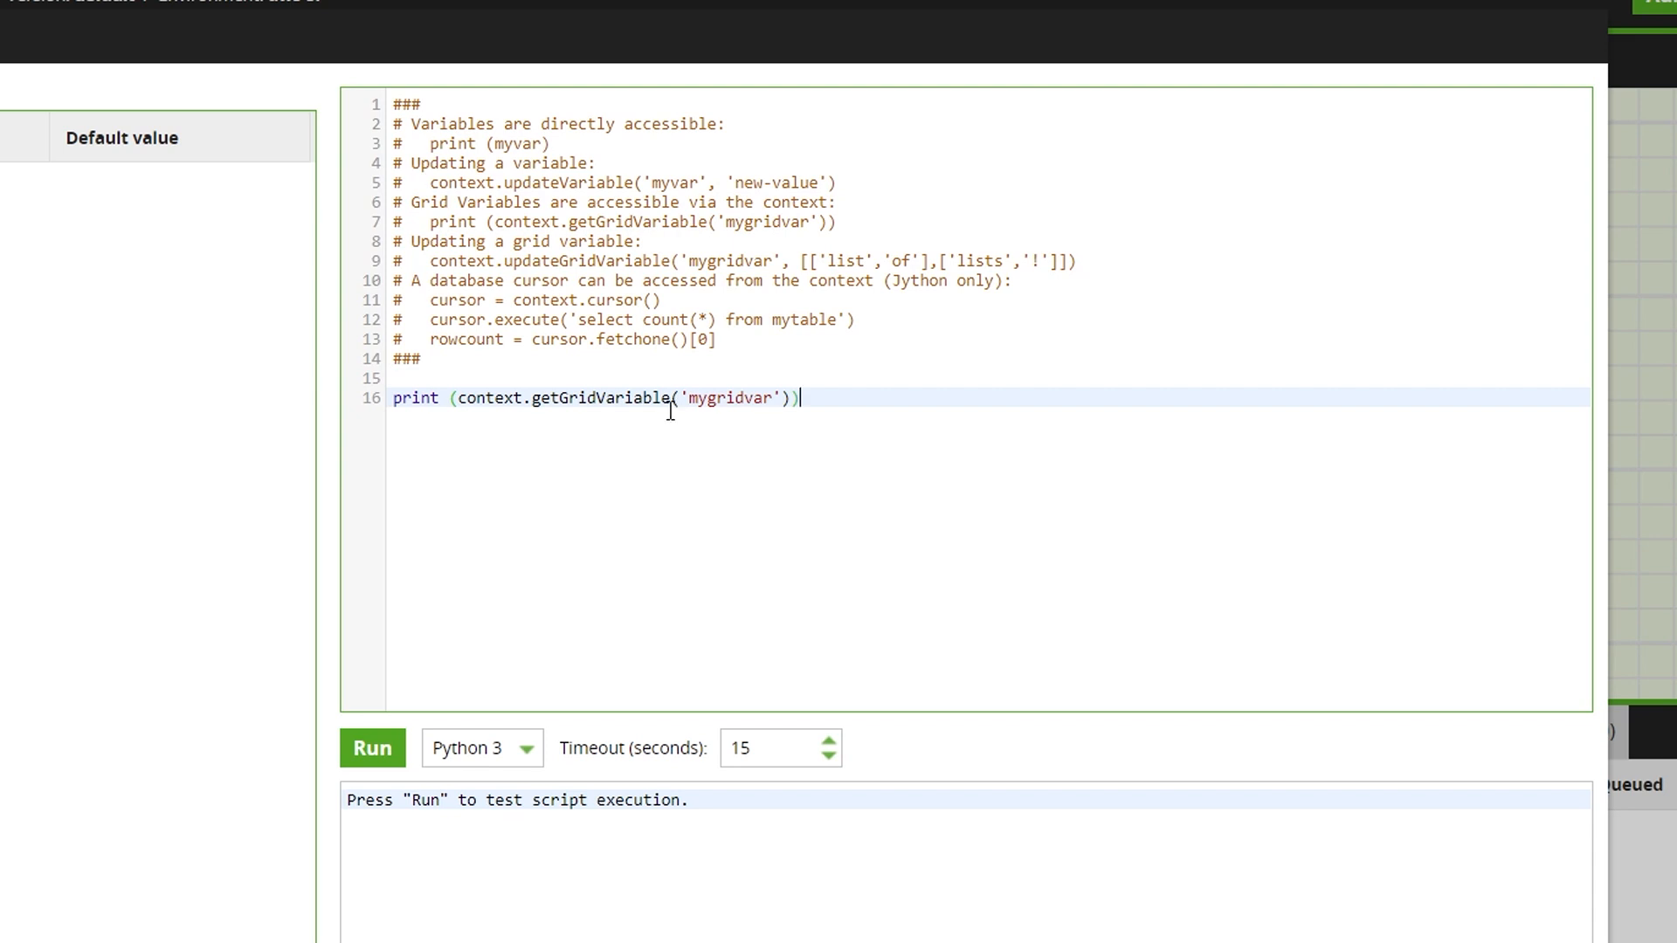
{"action": "double_click", "coordinate": [731, 398]}
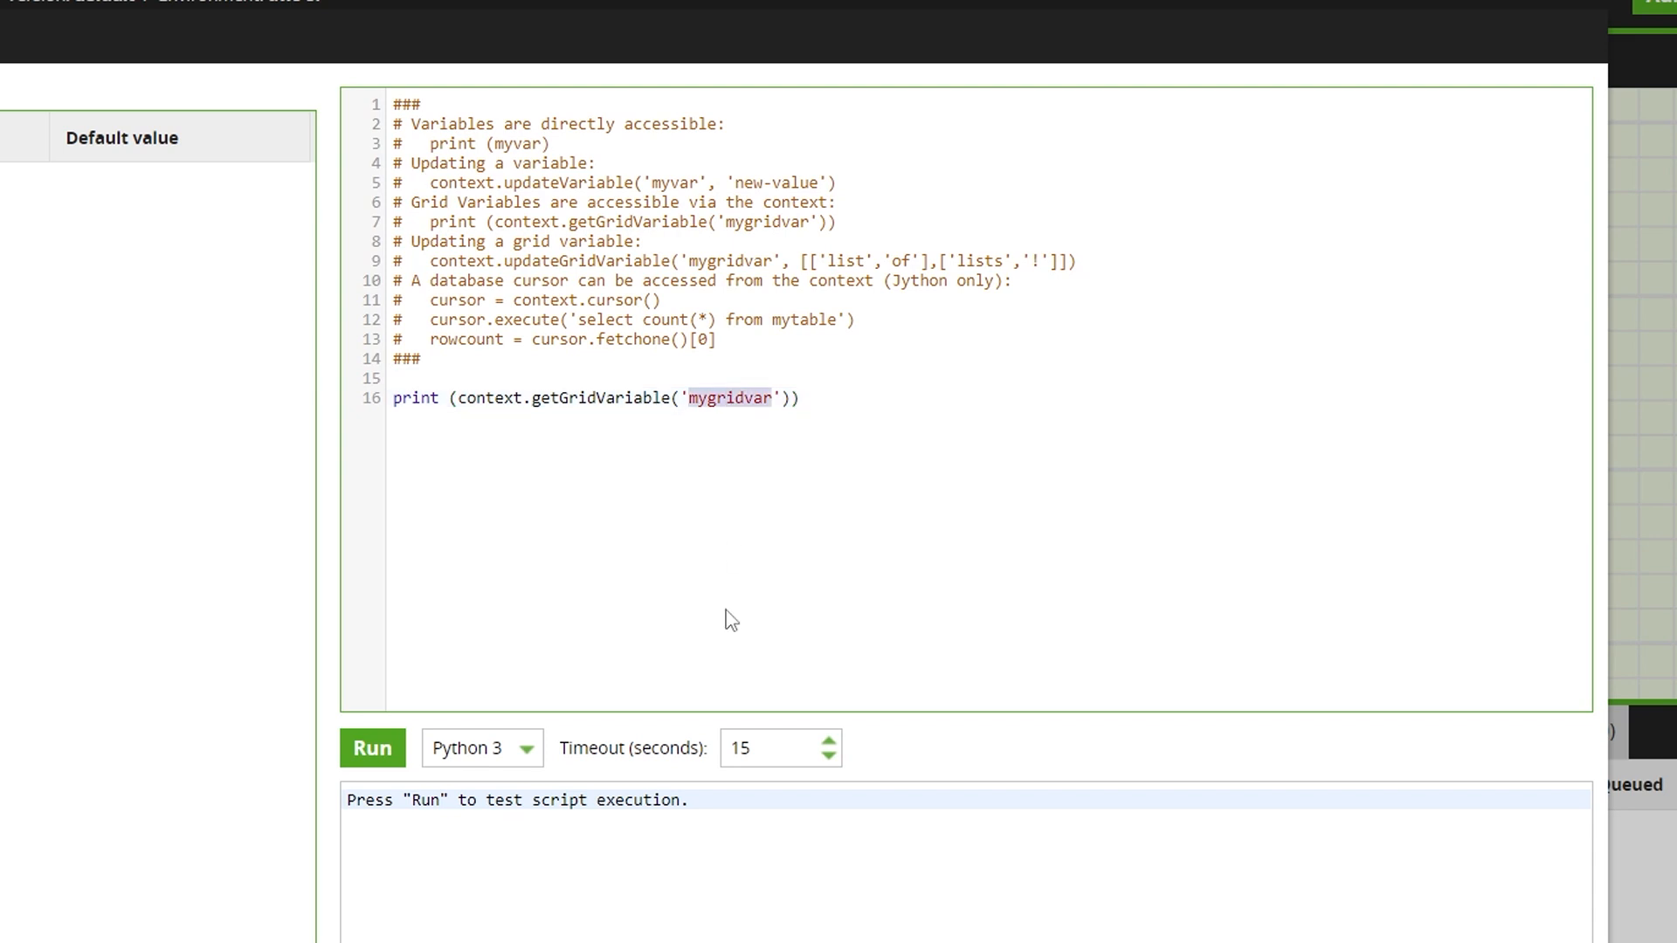
{"action": "type", "text": "Exchan"}
{"action": "type", "text": "geRate"}
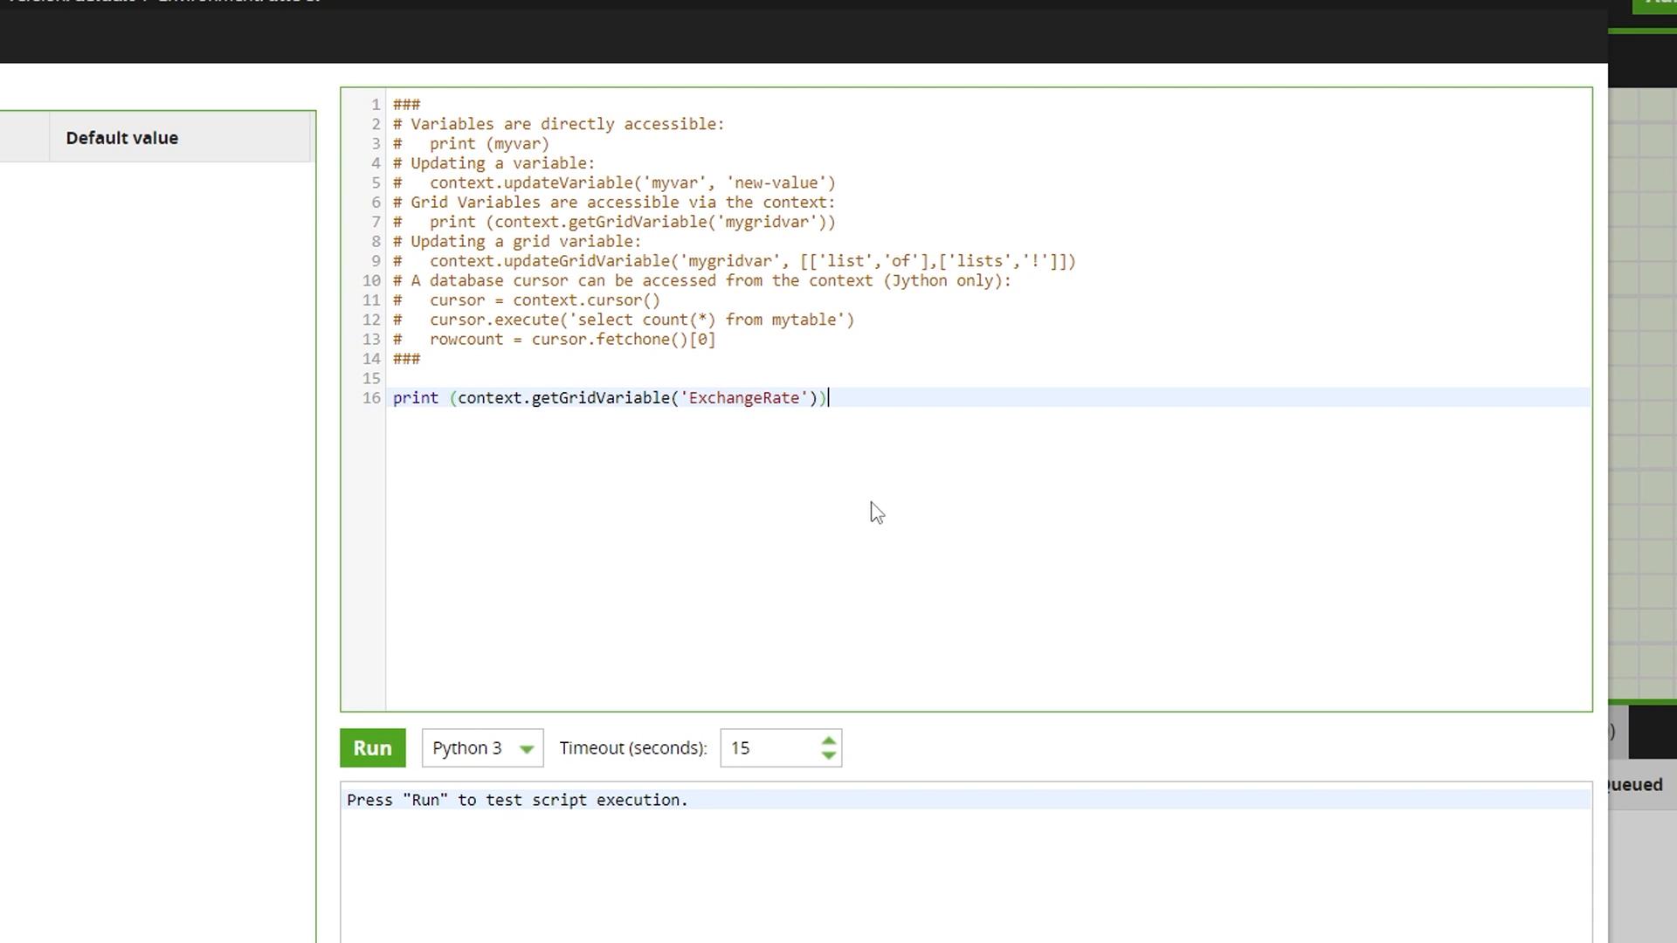
{"action": "left_click", "coordinate": [372, 747]}
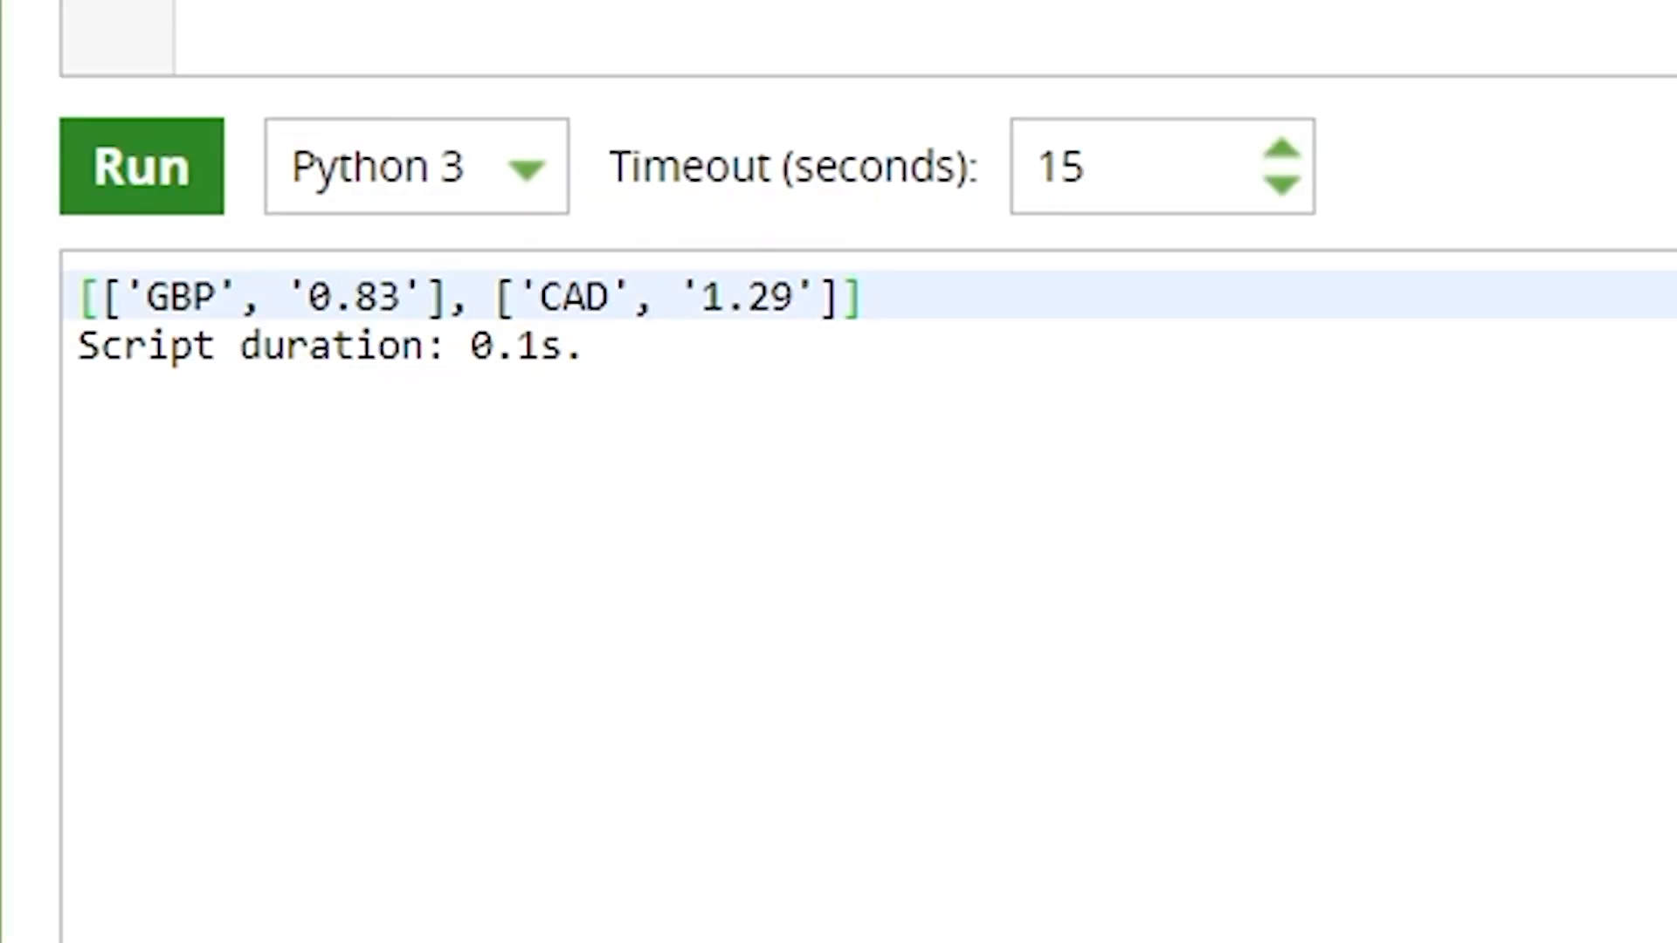
- Copy the updateGridVariable example above the print line and make it set 'ExchangeRate' to [['GBP','0.80'],['CAD','1.30']]
{"action": "left_click", "coordinate": [1135, 8]}
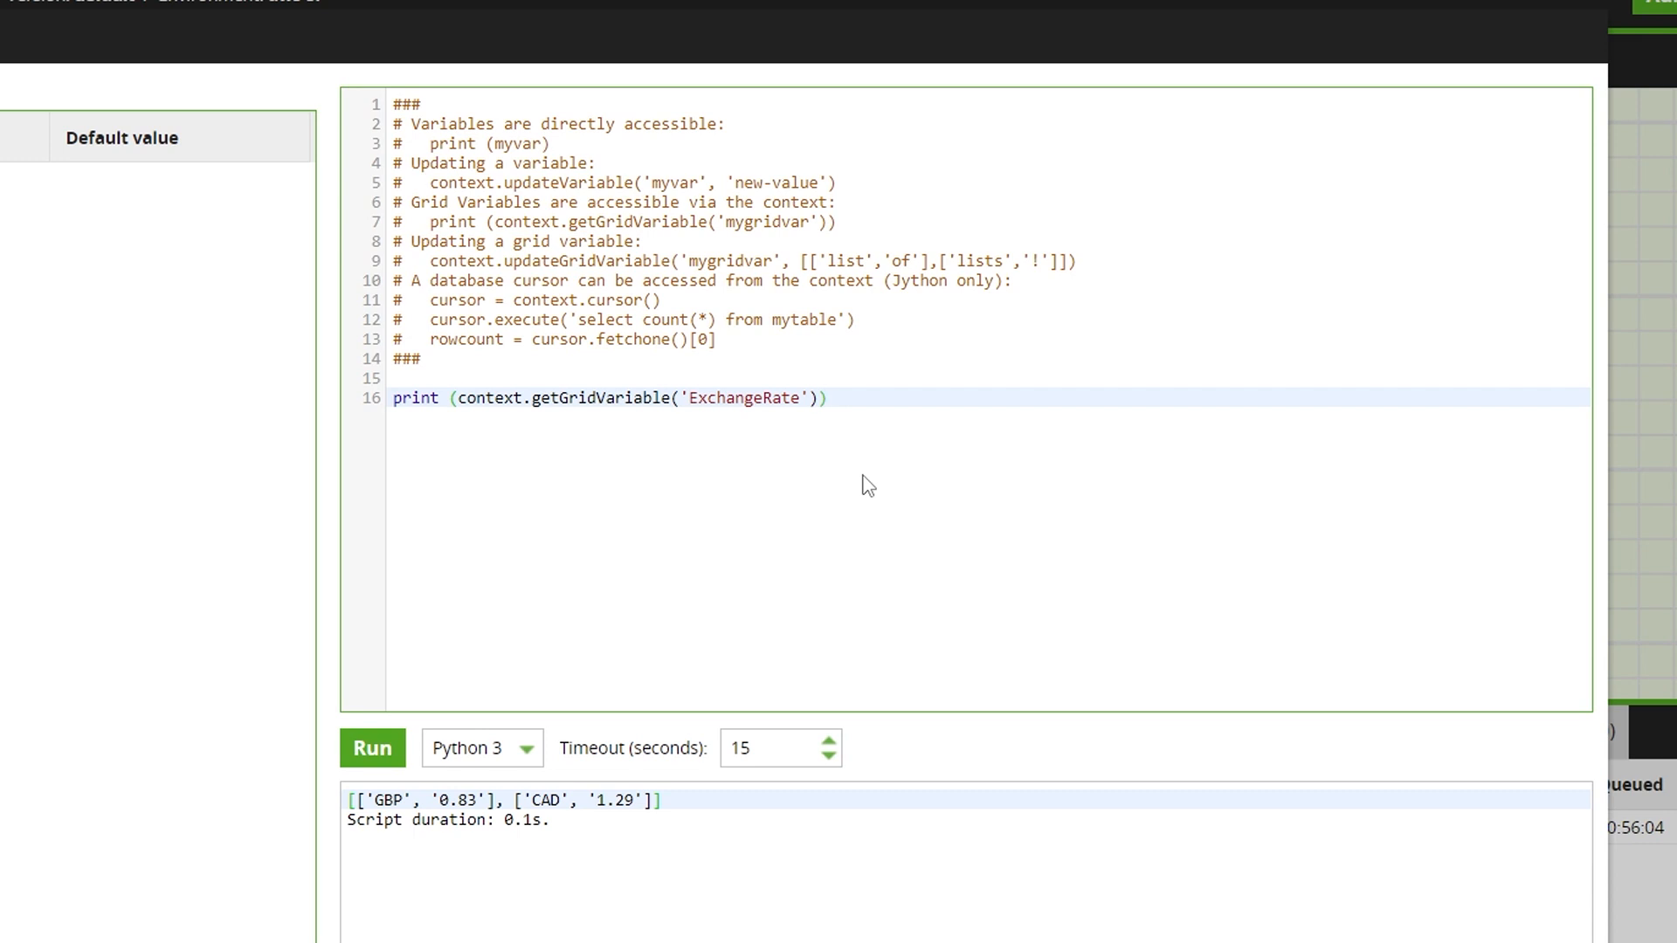
{"action": "left_click_drag", "start_coordinate": [1084, 262], "coordinate": [437, 263]}
{"action": "key", "text": "ctrl+c"}
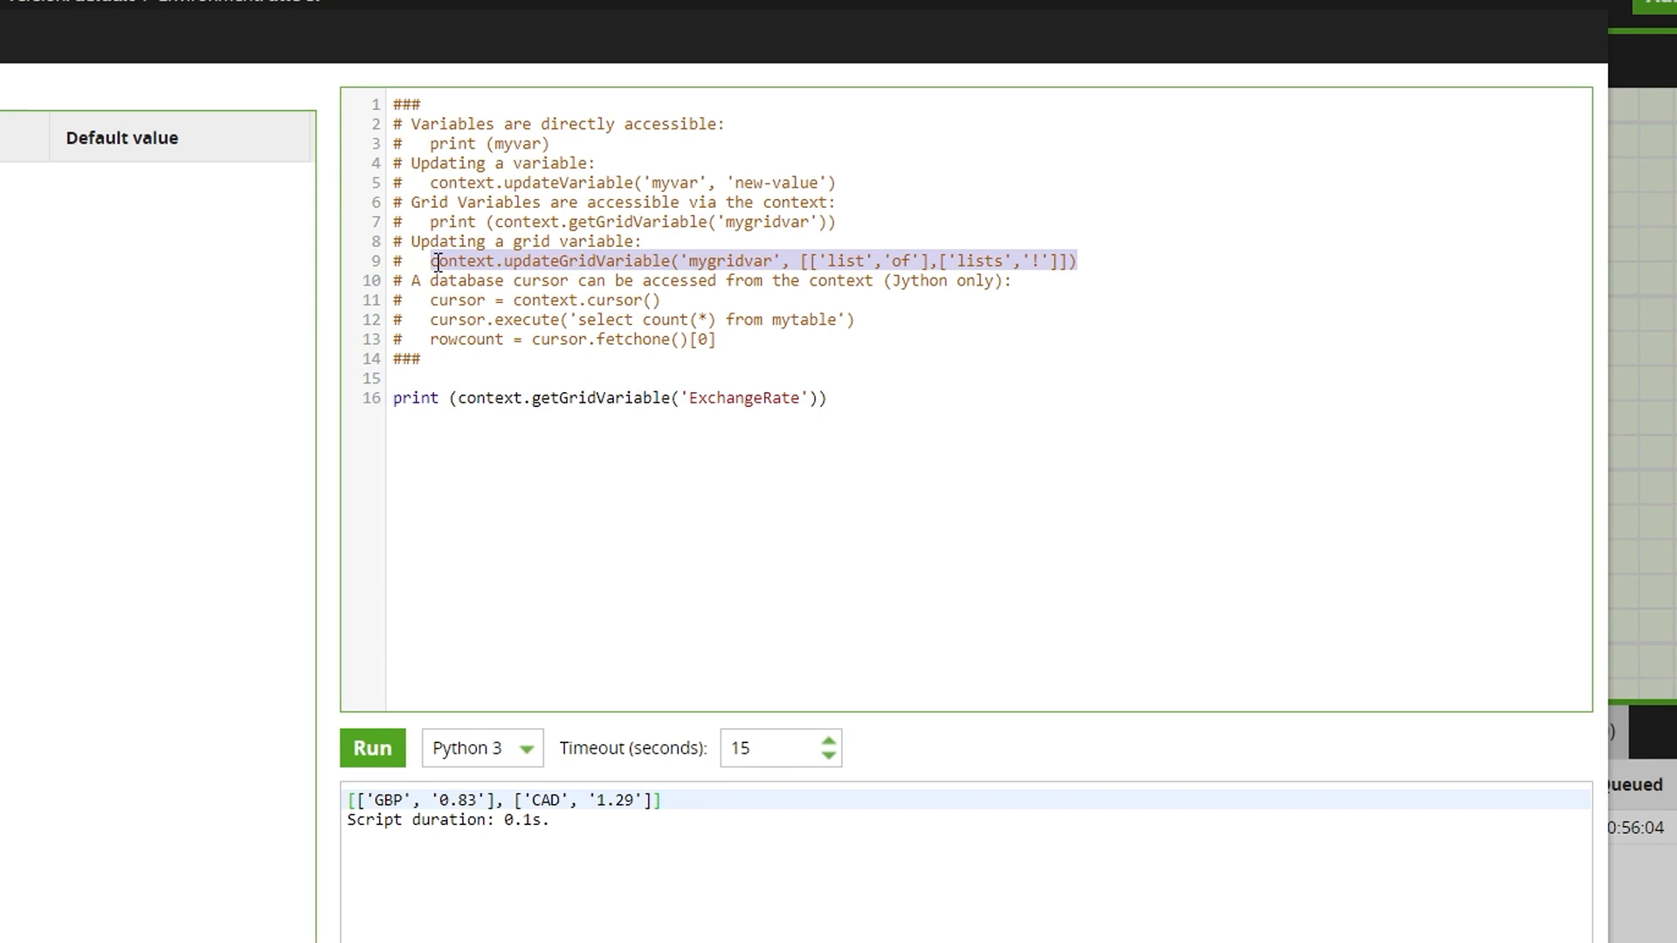
{"action": "left_click", "coordinate": [437, 381]}
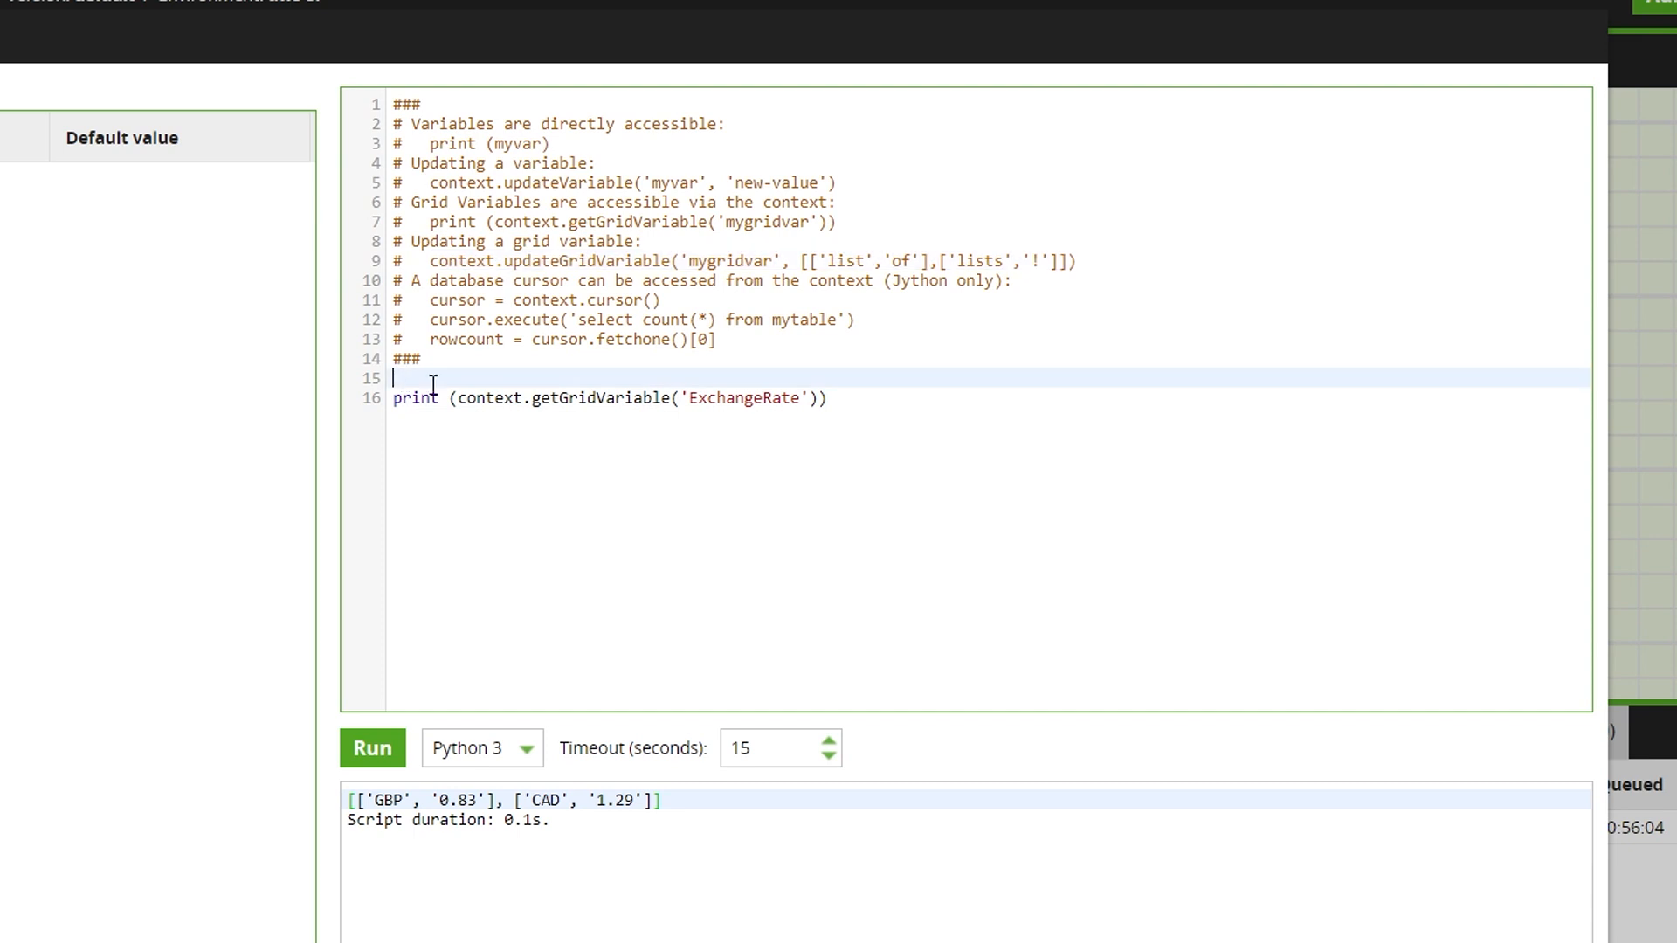
{"action": "key", "text": "Return"}
{"action": "key", "text": "ctrl+v"}
{"action": "double_click", "coordinate": [697, 397]}
{"action": "type", "text": "ExchangeRate"}
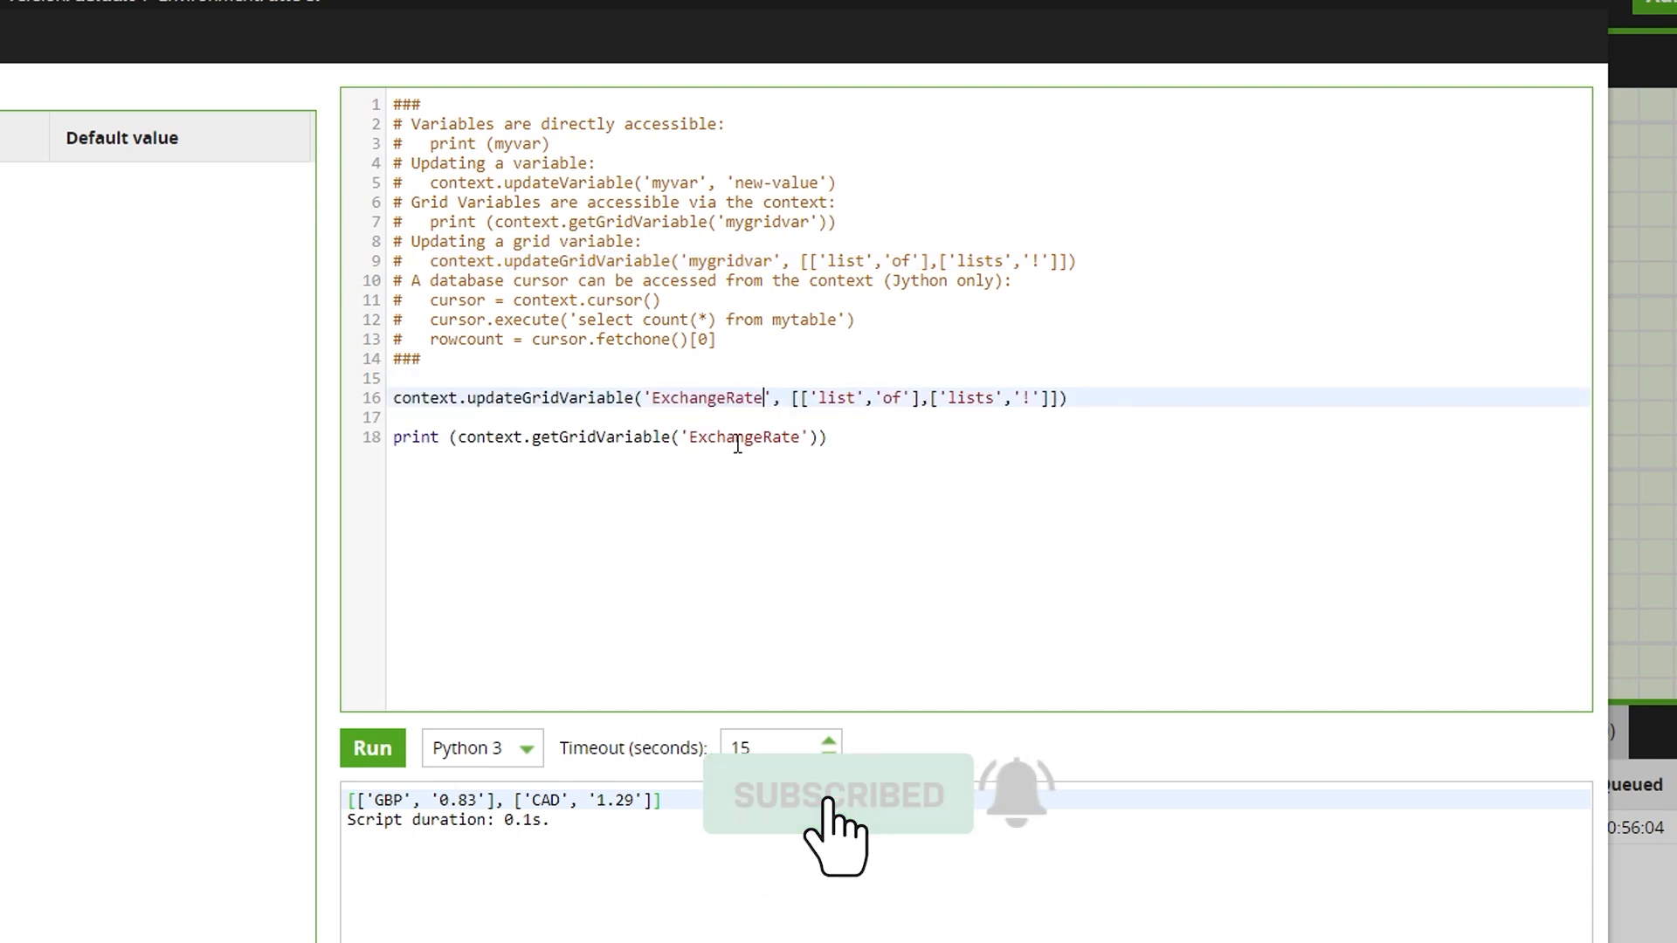
{"action": "left_click", "coordinate": [876, 559]}
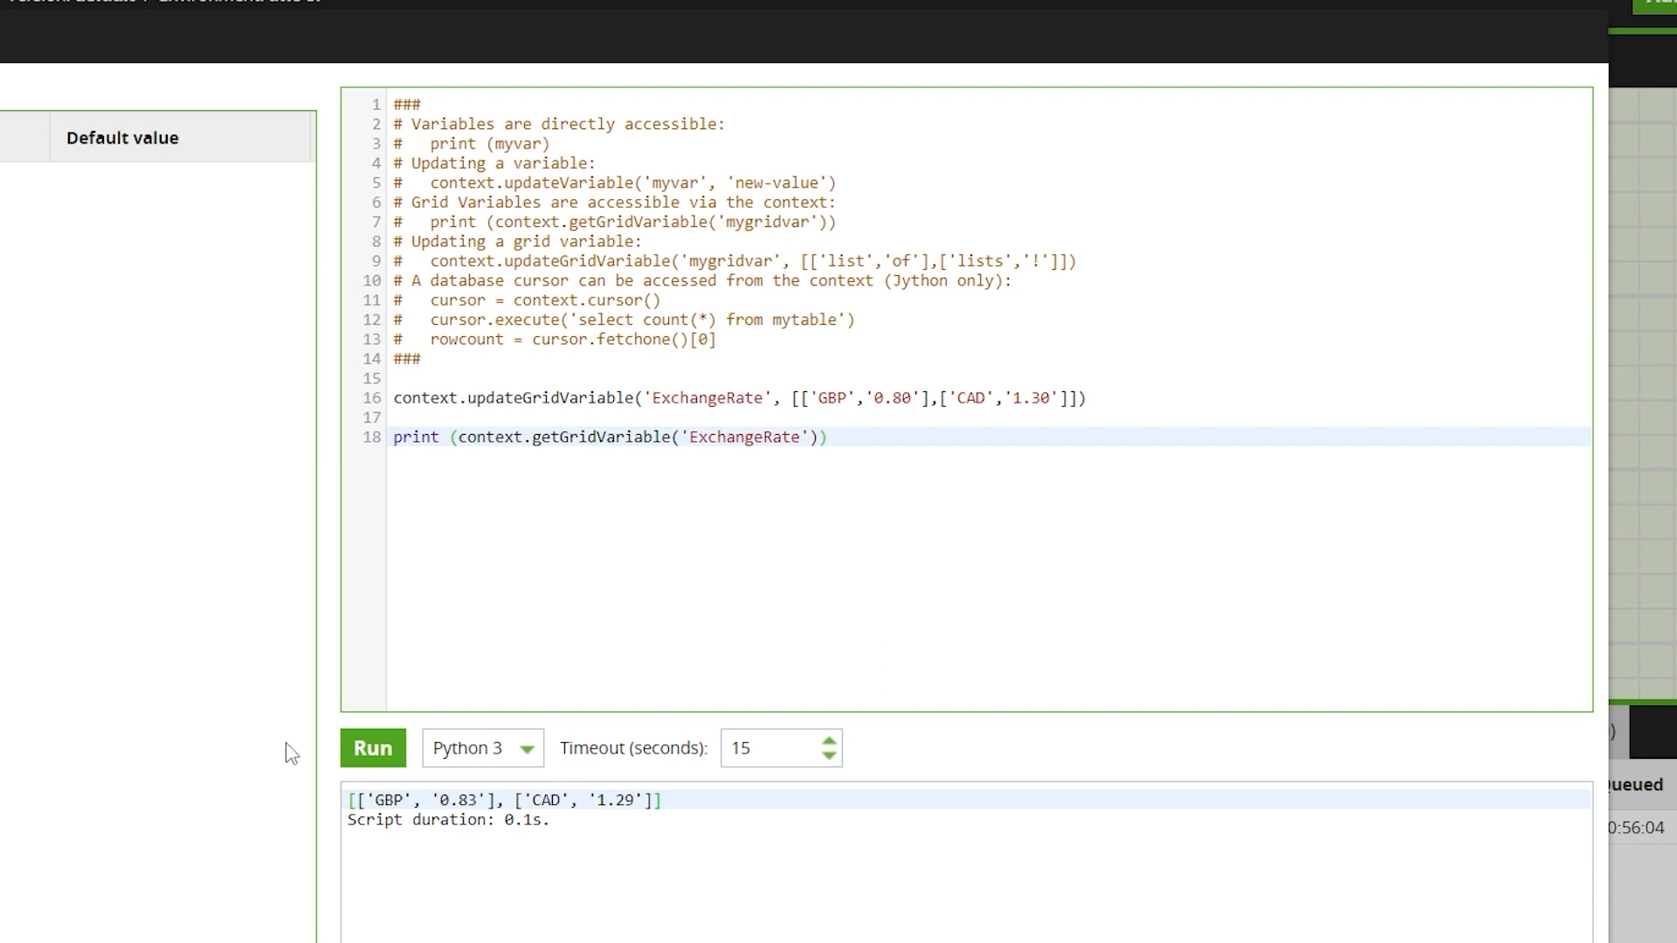
- Run the script and compare the printed GBP rate with the value in the update line
{"action": "left_click", "coordinate": [371, 751]}
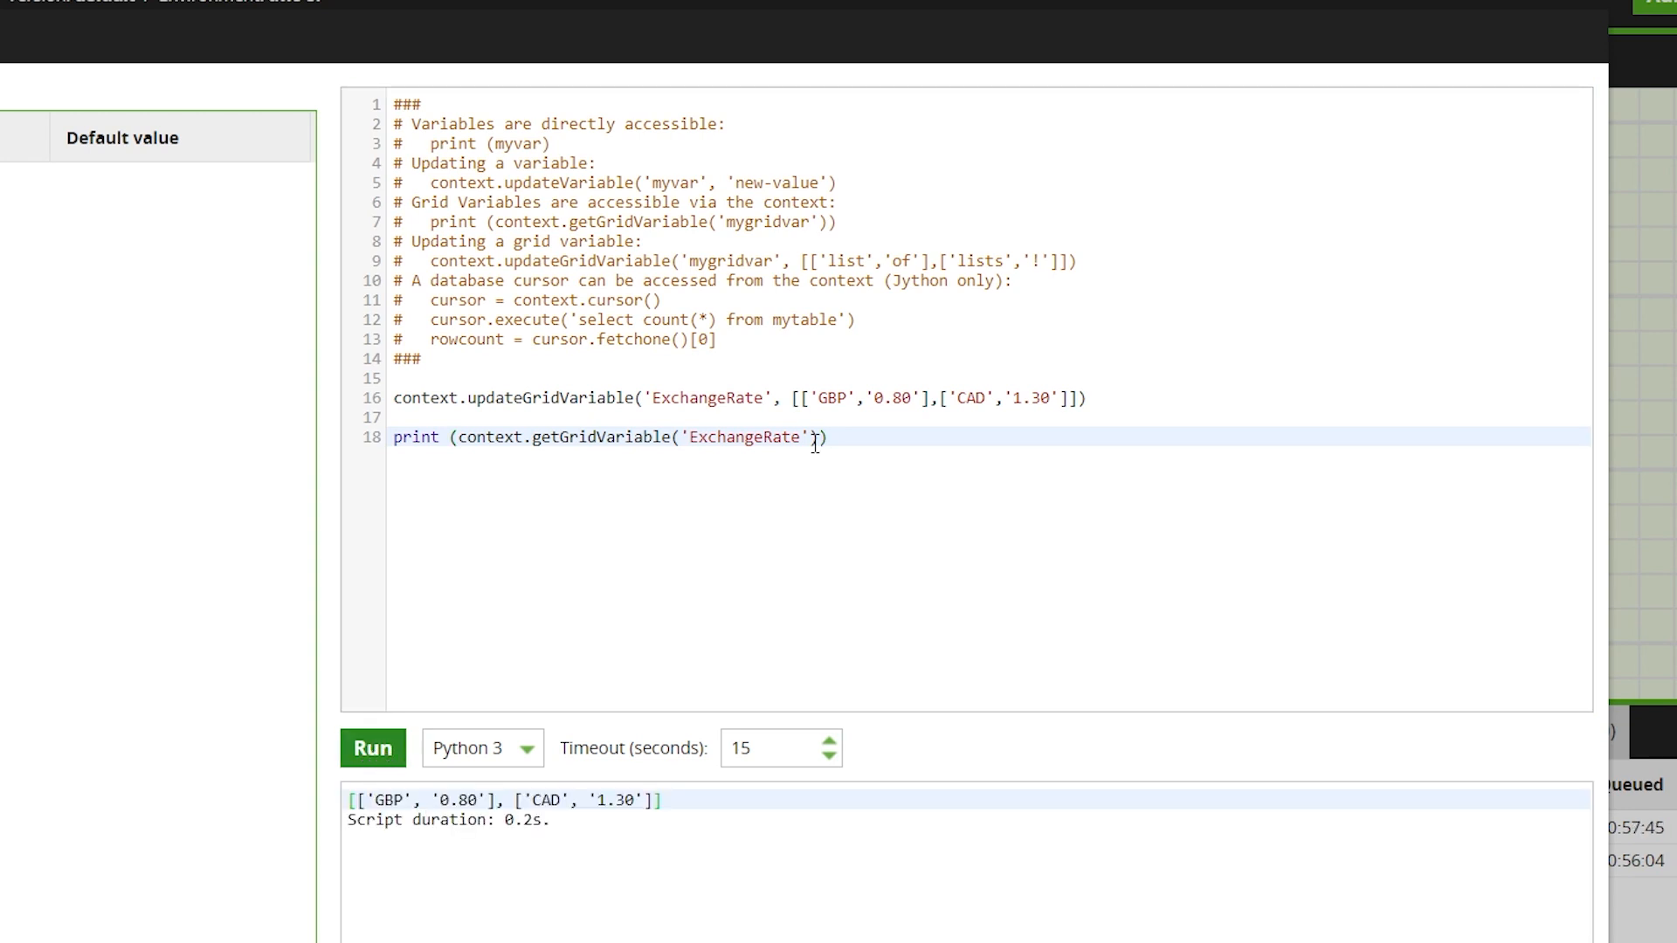
{"action": "double_click", "coordinate": [902, 400]}
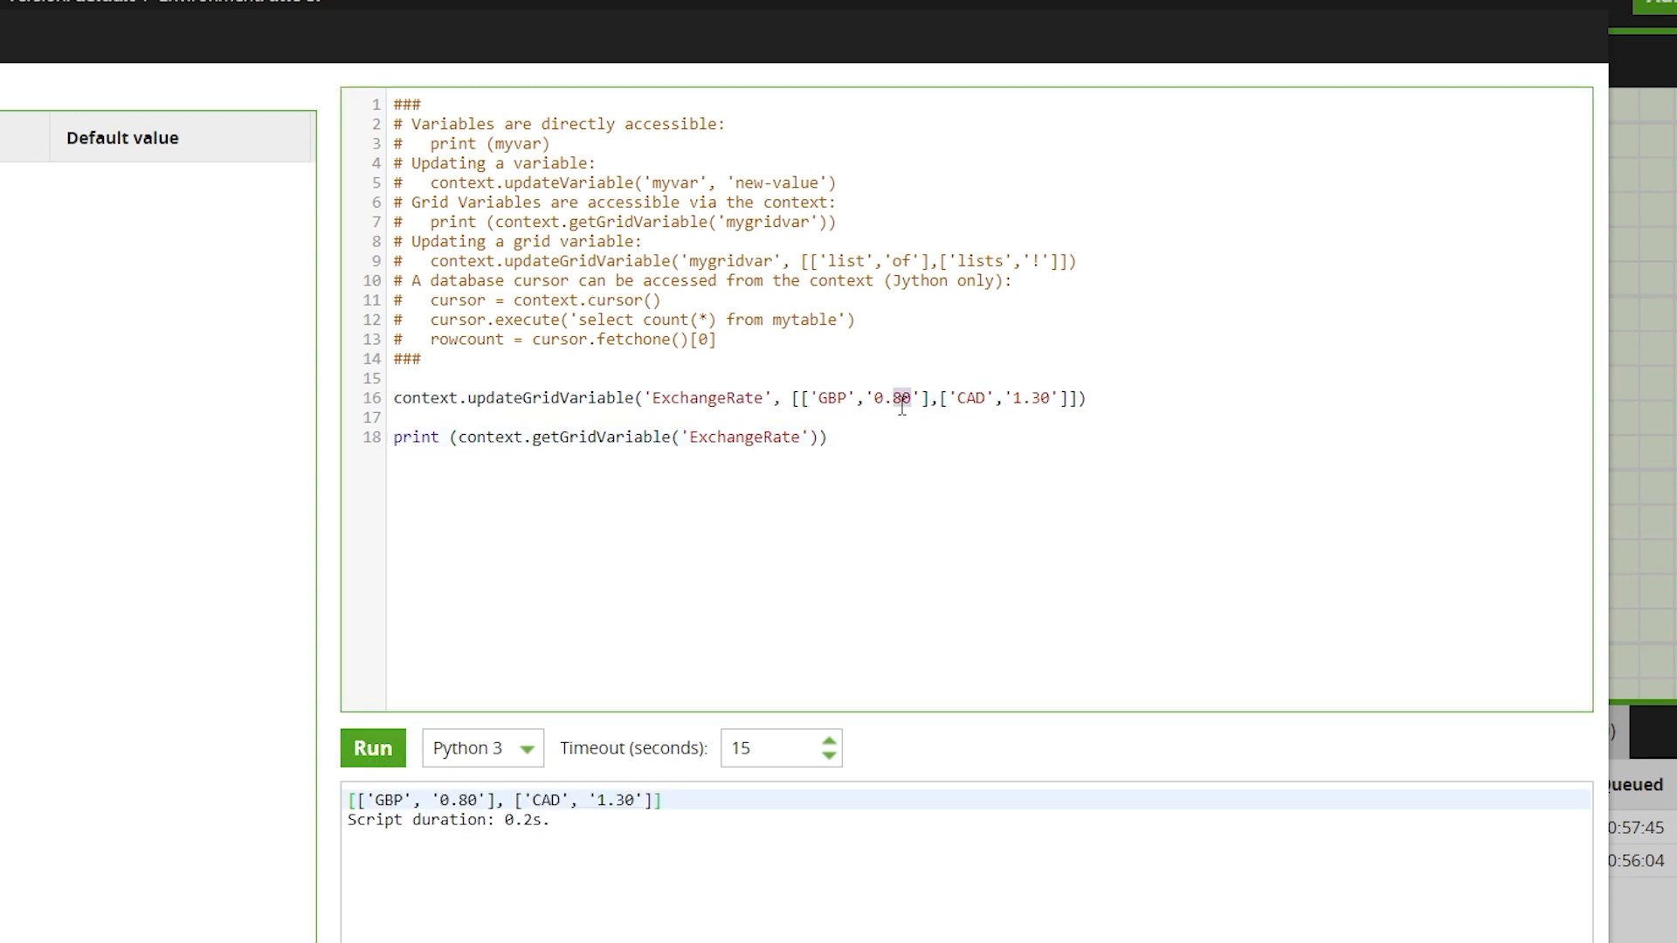
{"action": "double_click", "coordinate": [469, 799]}
{"action": "left_click", "coordinate": [528, 873]}
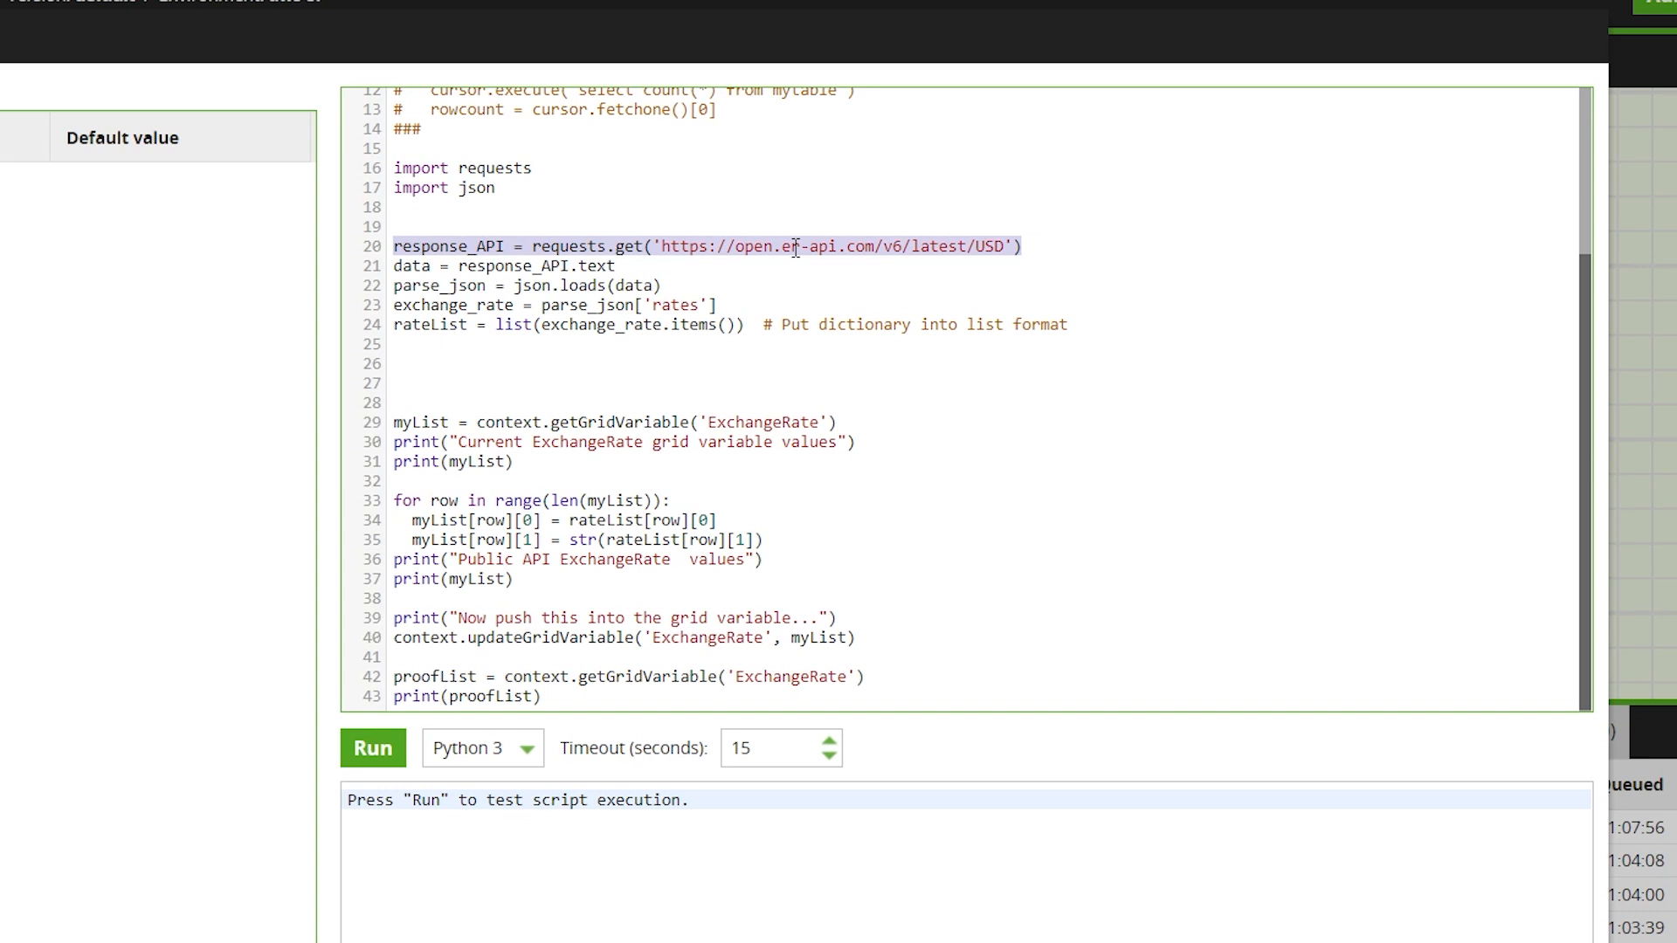
- Examine how the script parses the public API's USD rates and loads them into the ExchangeRate grid variable's list
{"action": "left_click", "coordinate": [786, 285]}
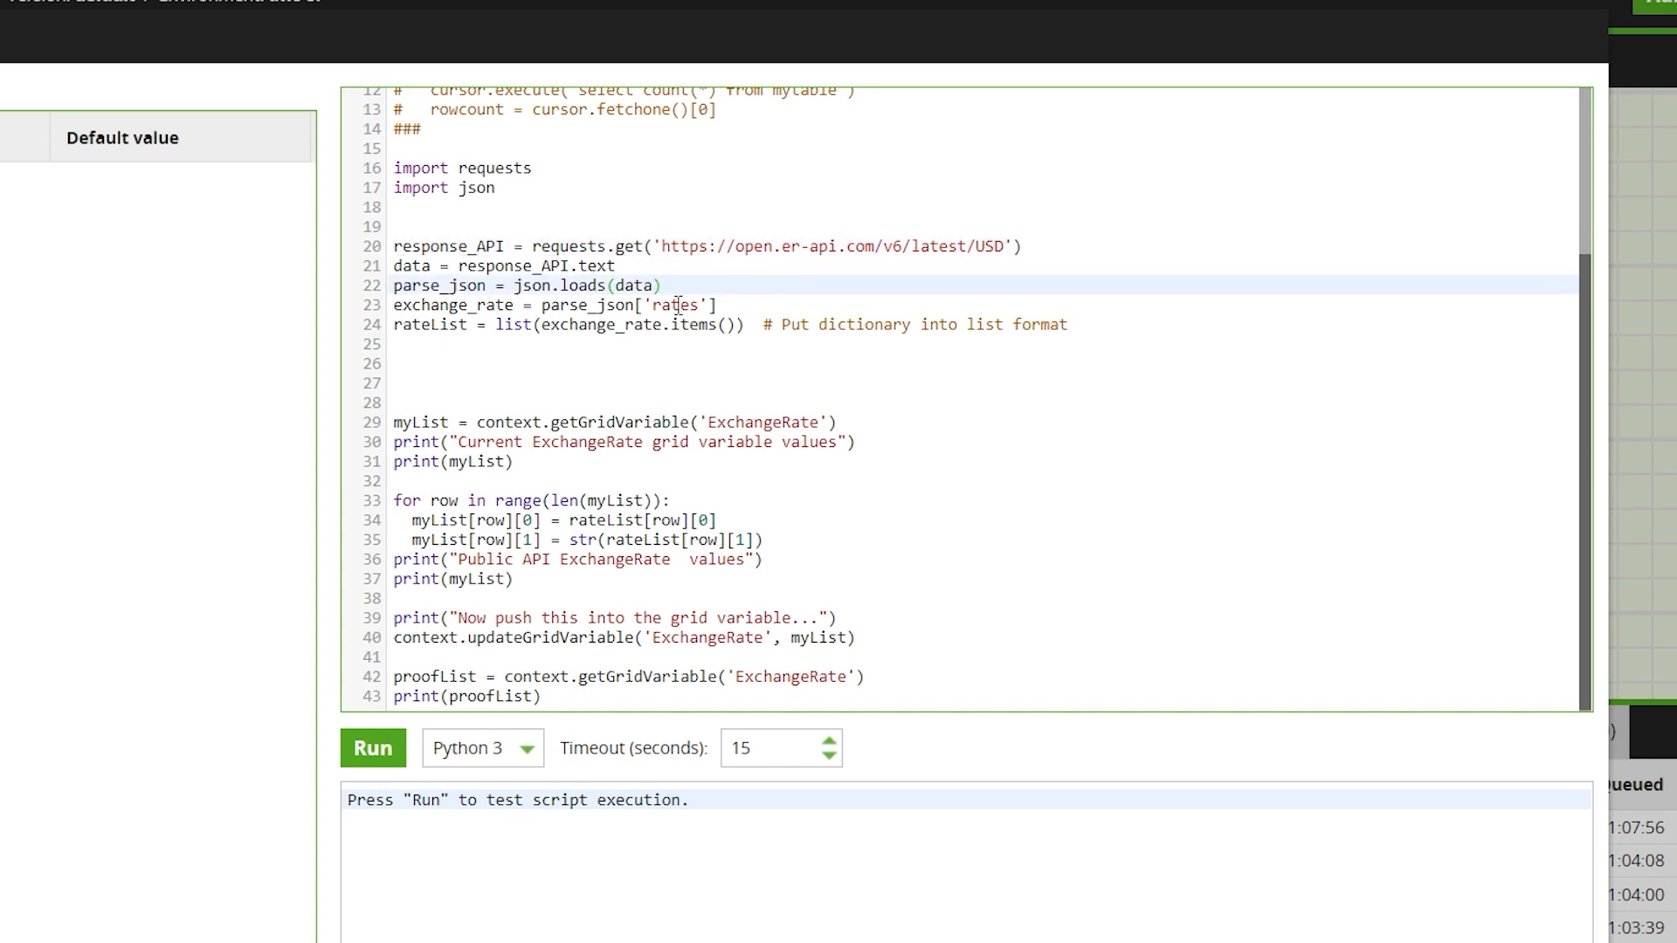
{"action": "double_click", "coordinate": [678, 305]}
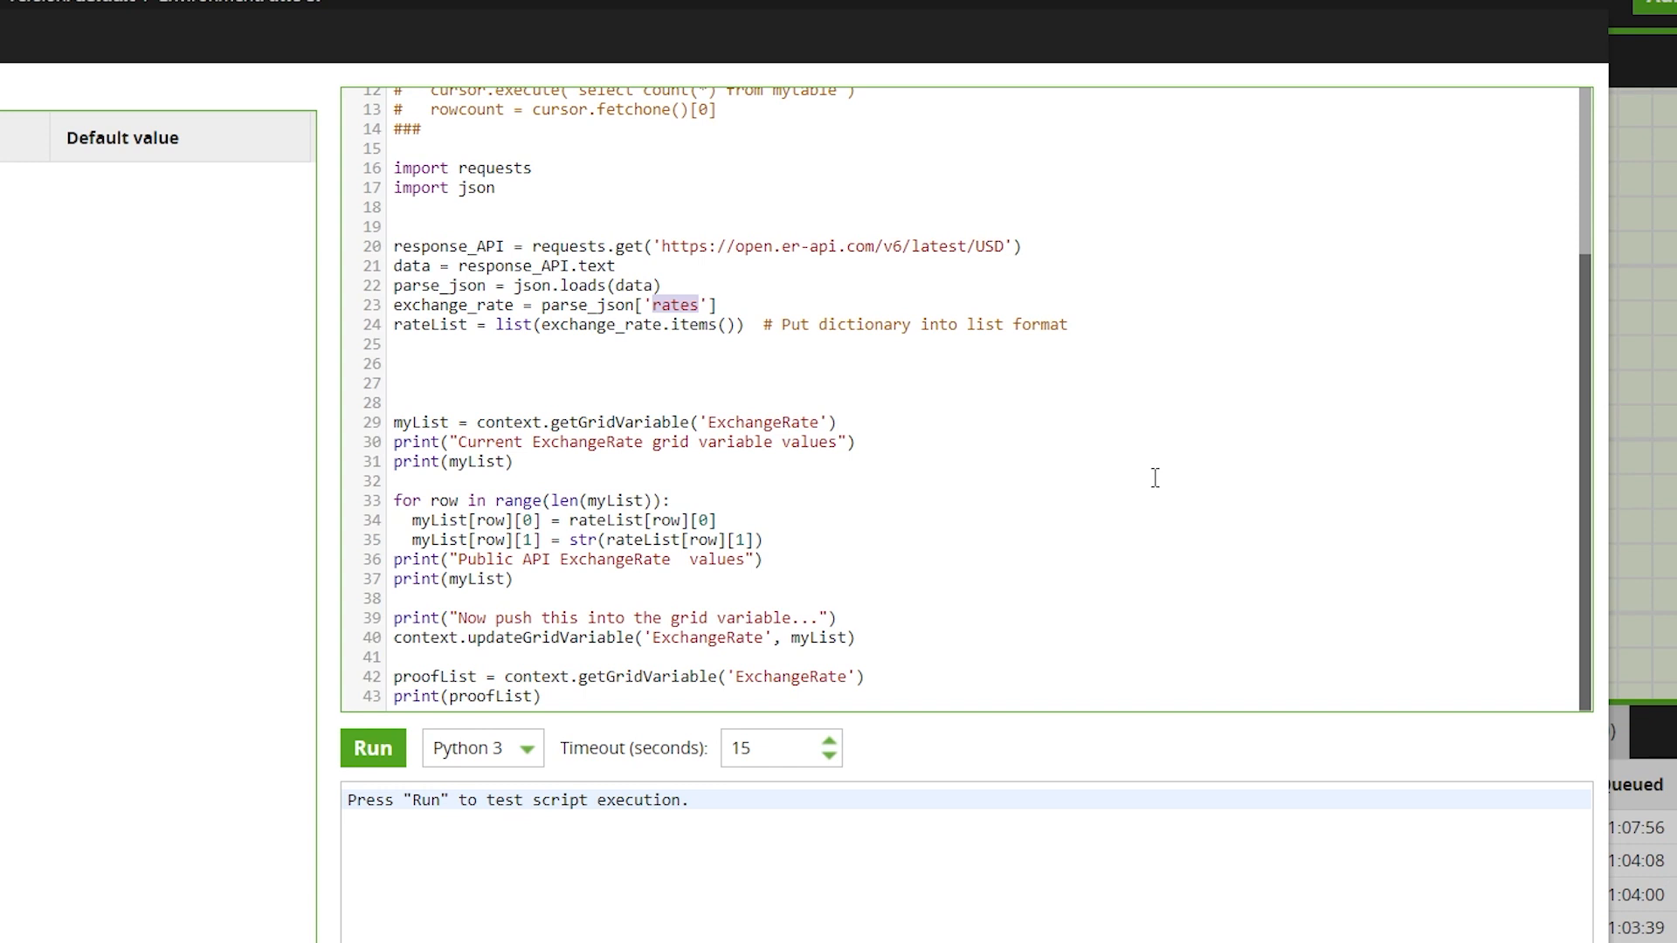
{"action": "left_click", "coordinate": [1001, 441]}
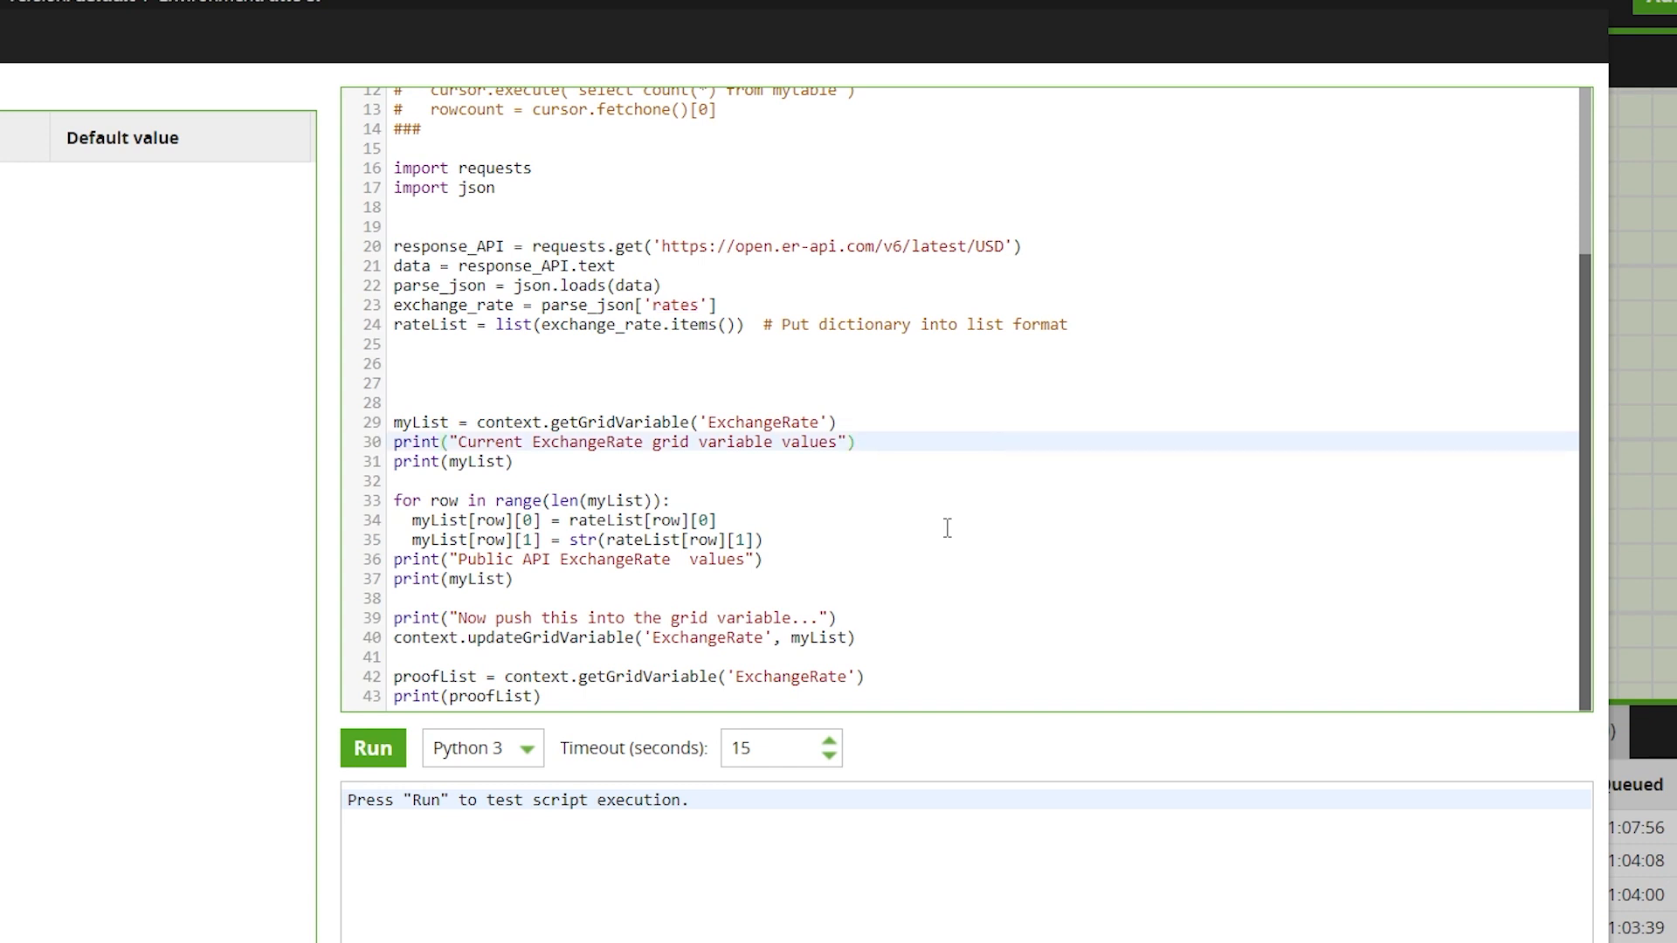
{"action": "double_click", "coordinate": [771, 422]}
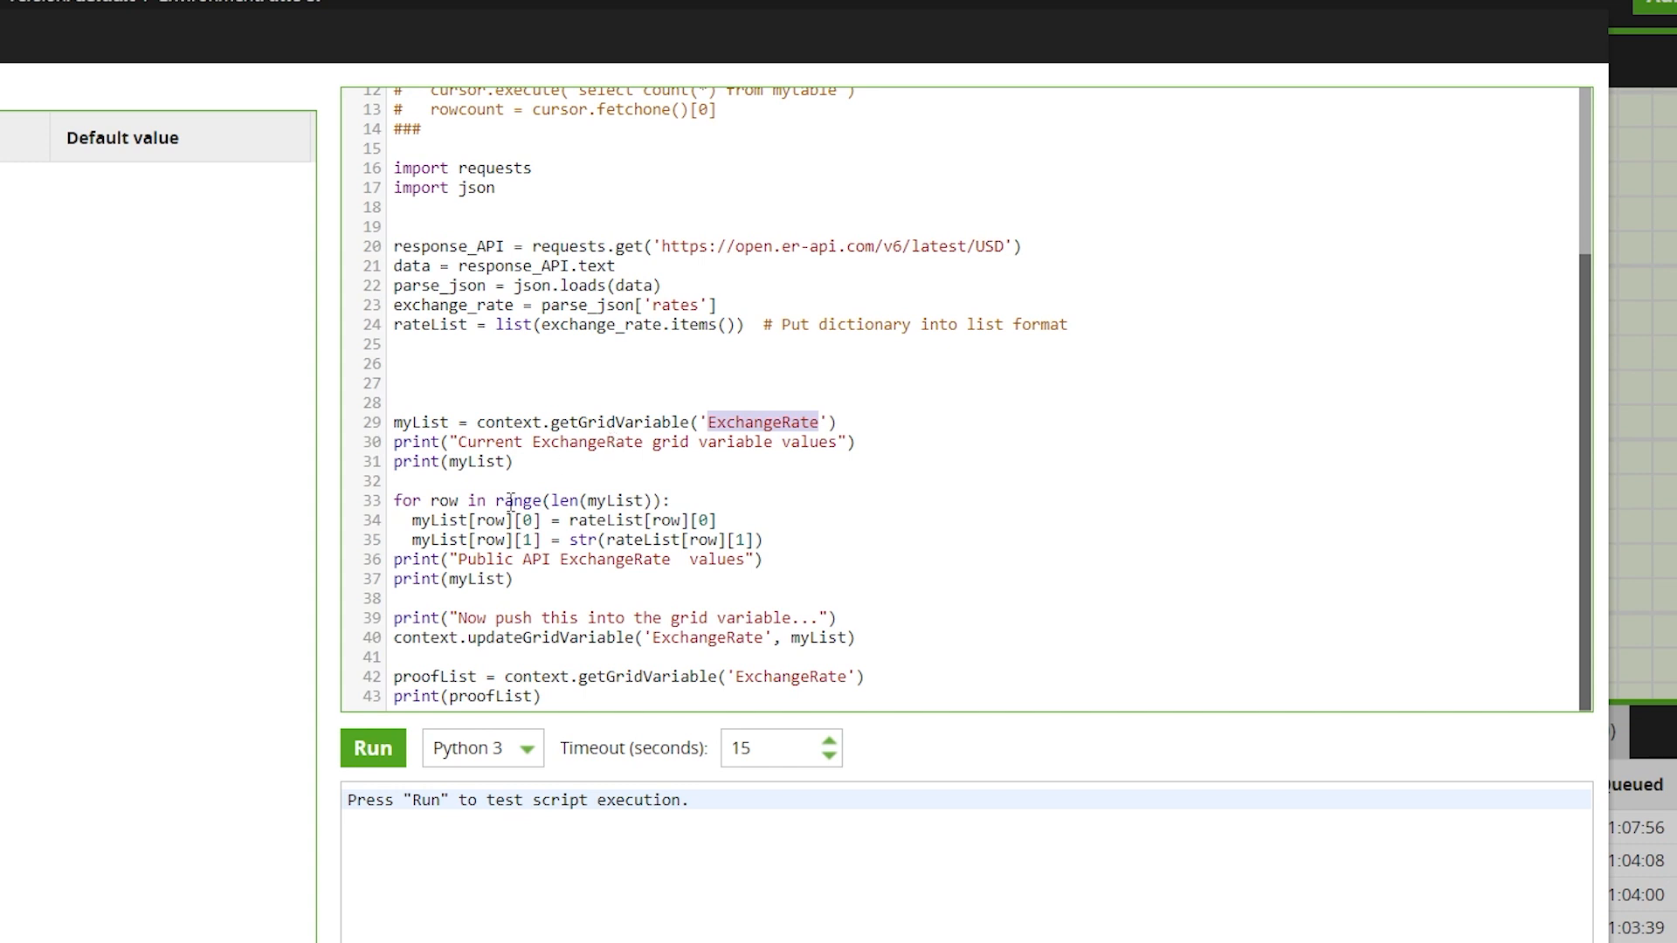
{"action": "left_click_drag", "start_coordinate": [460, 559], "coordinate": [726, 560]}
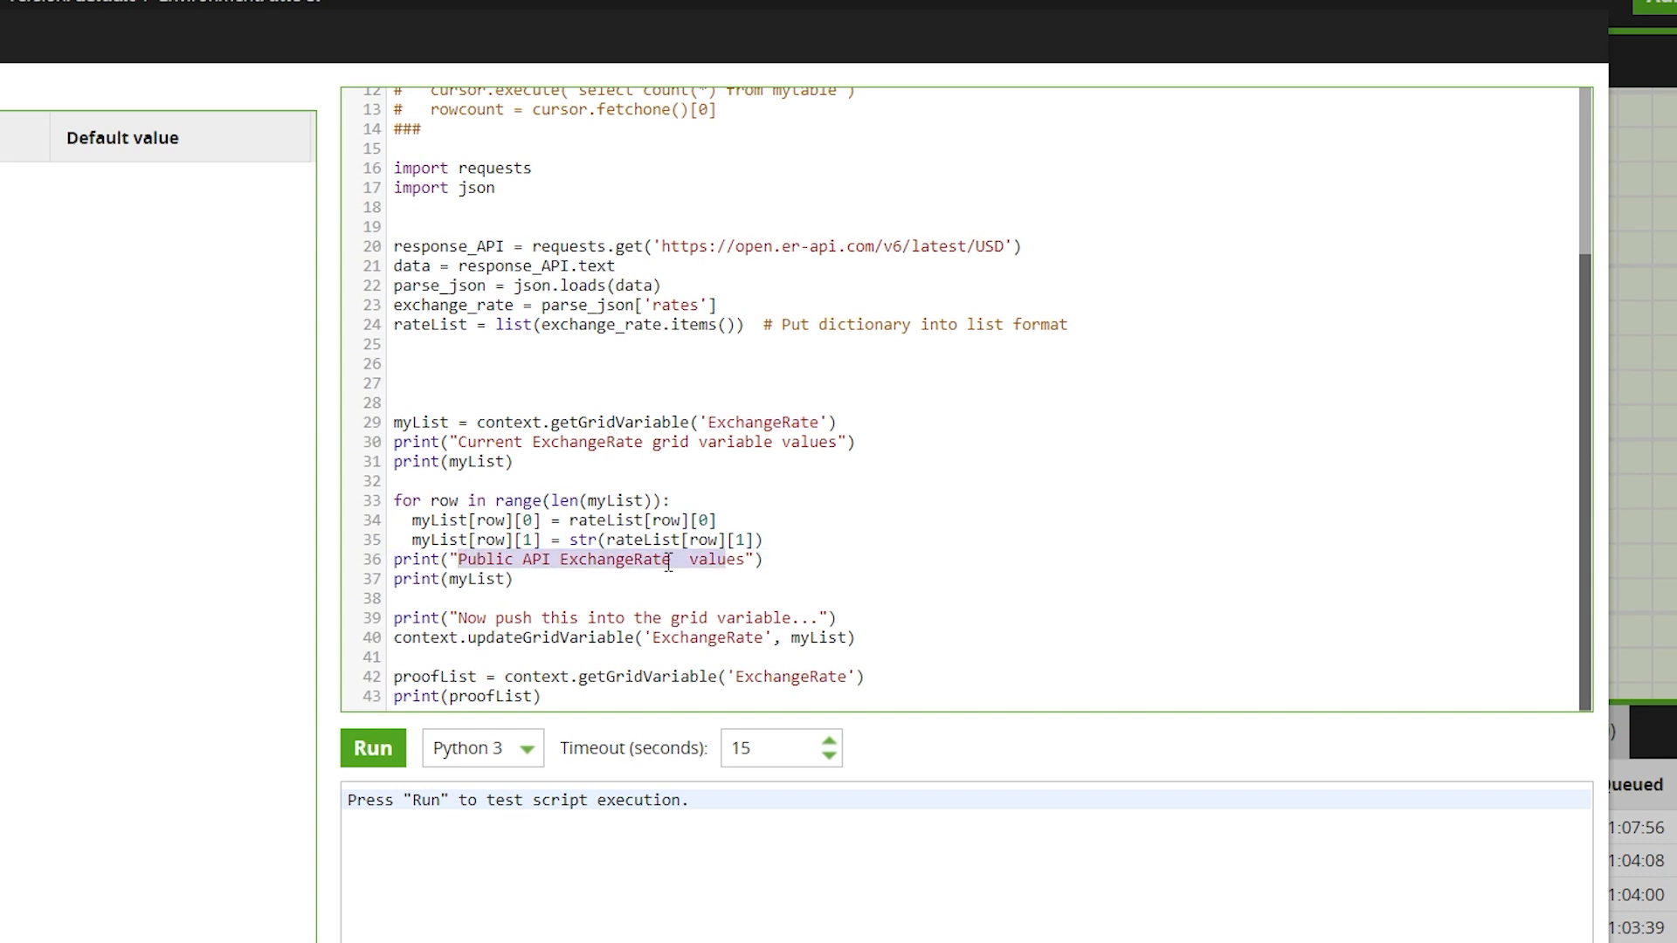
- Remove the extra space before "values" in the "Public API ExchangeRate values" print line of the script
{"action": "left_click", "coordinate": [689, 560]}
{"action": "key", "text": "BackSpace"}
{"action": "left_click", "coordinate": [884, 559]}
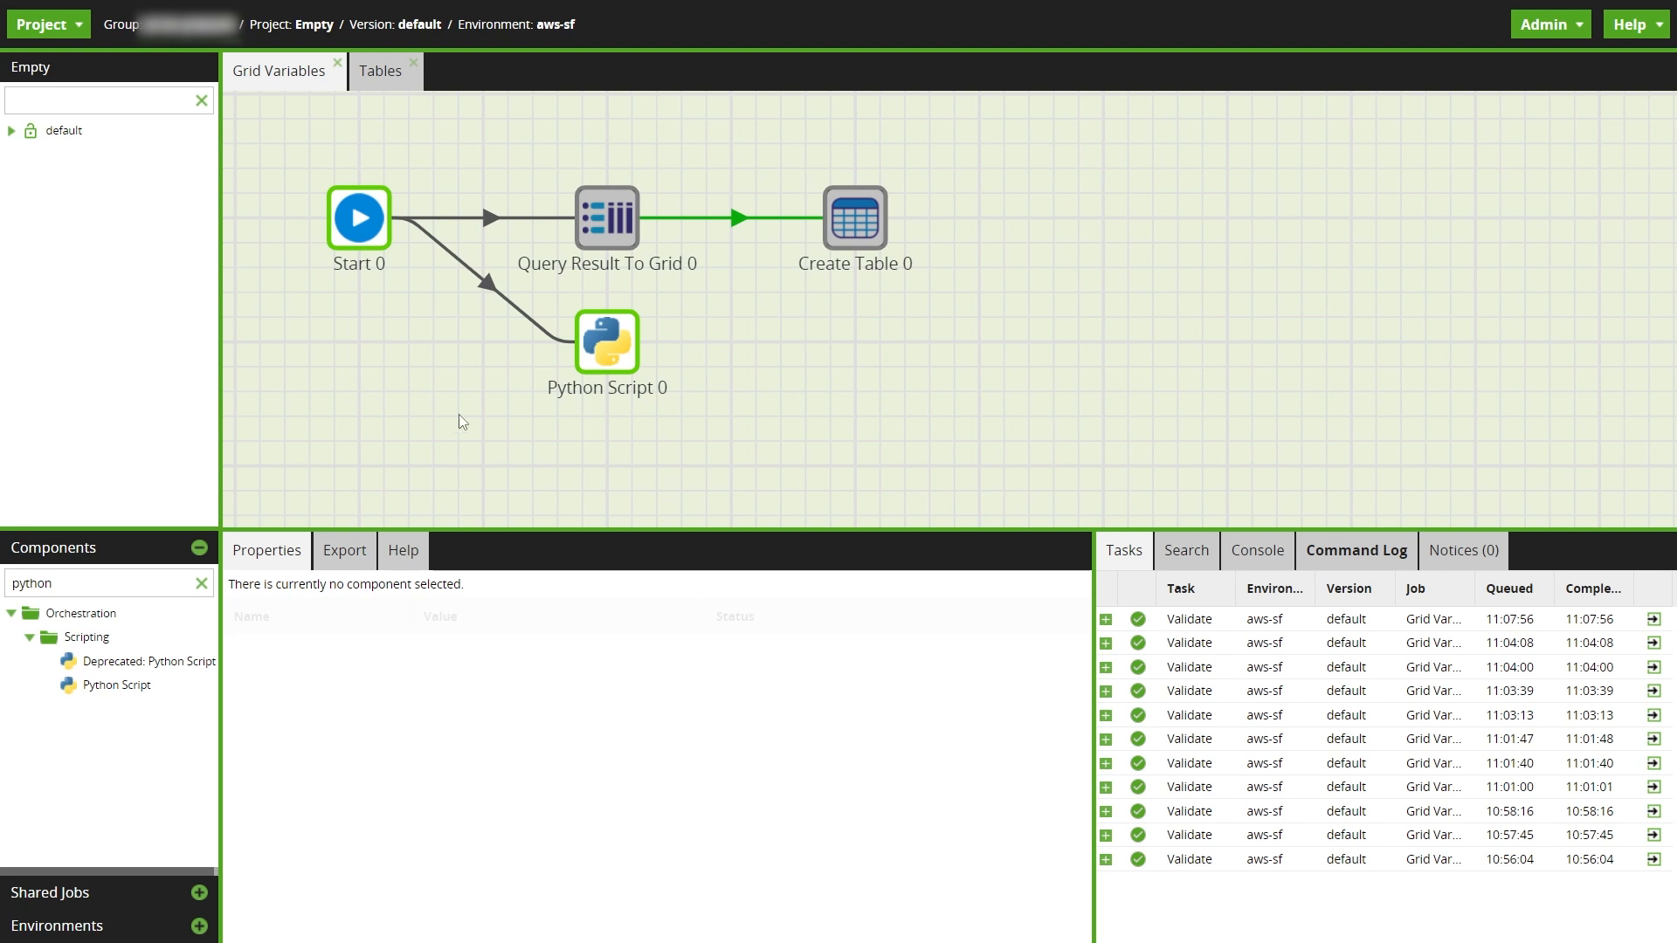
- Replace the ExchangeRate grid variable's default values with USD, AED, AFN, ALL, AMD, ANG, AOA, ARS, AUD and AWG, each at 0.00
{"action": "right_click", "coordinate": [418, 355]}
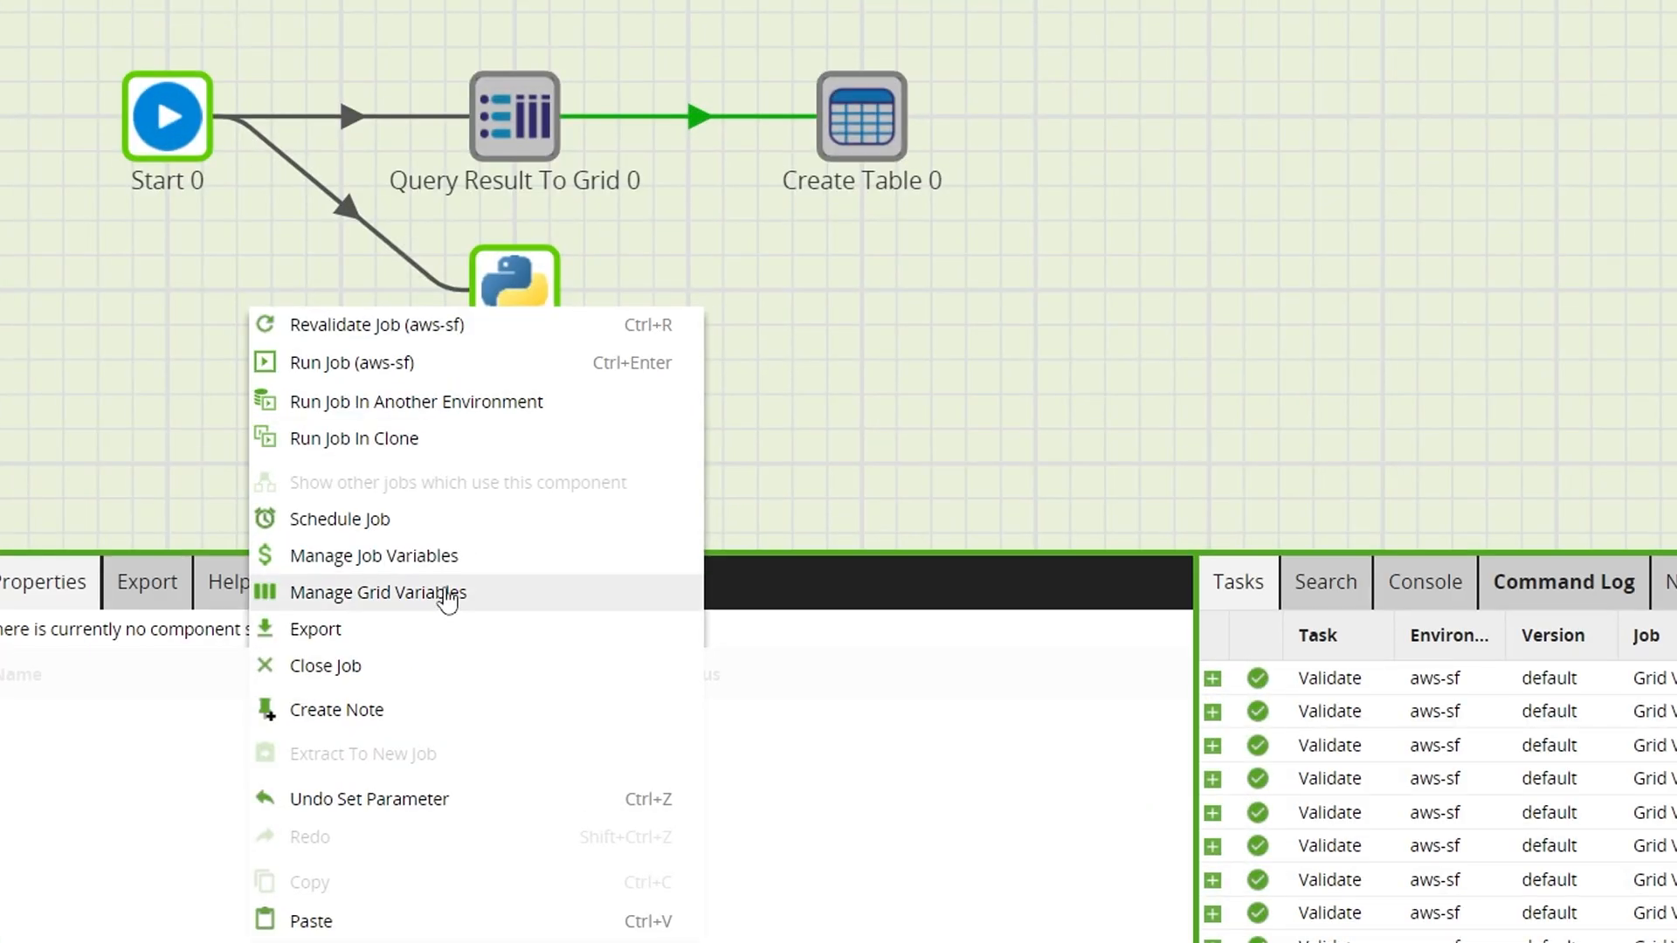
{"action": "left_click", "coordinate": [448, 599]}
{"action": "left_click", "coordinate": [325, 222]}
{"action": "left_click", "coordinate": [324, 221]}
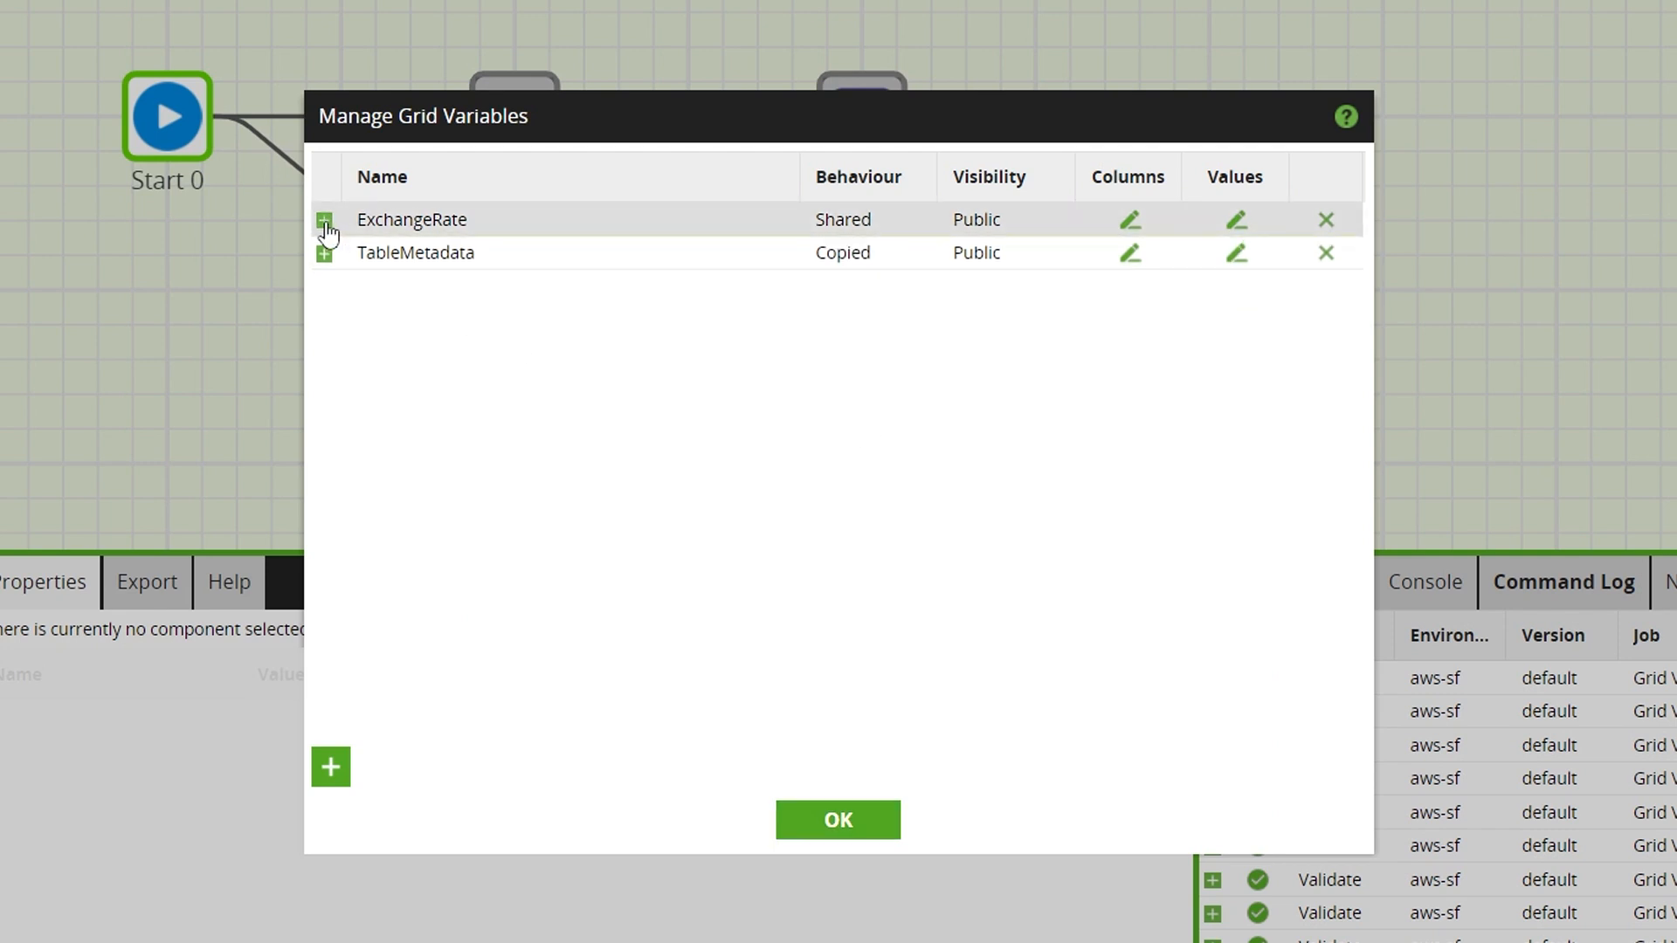
{"action": "left_click", "coordinate": [1237, 221]}
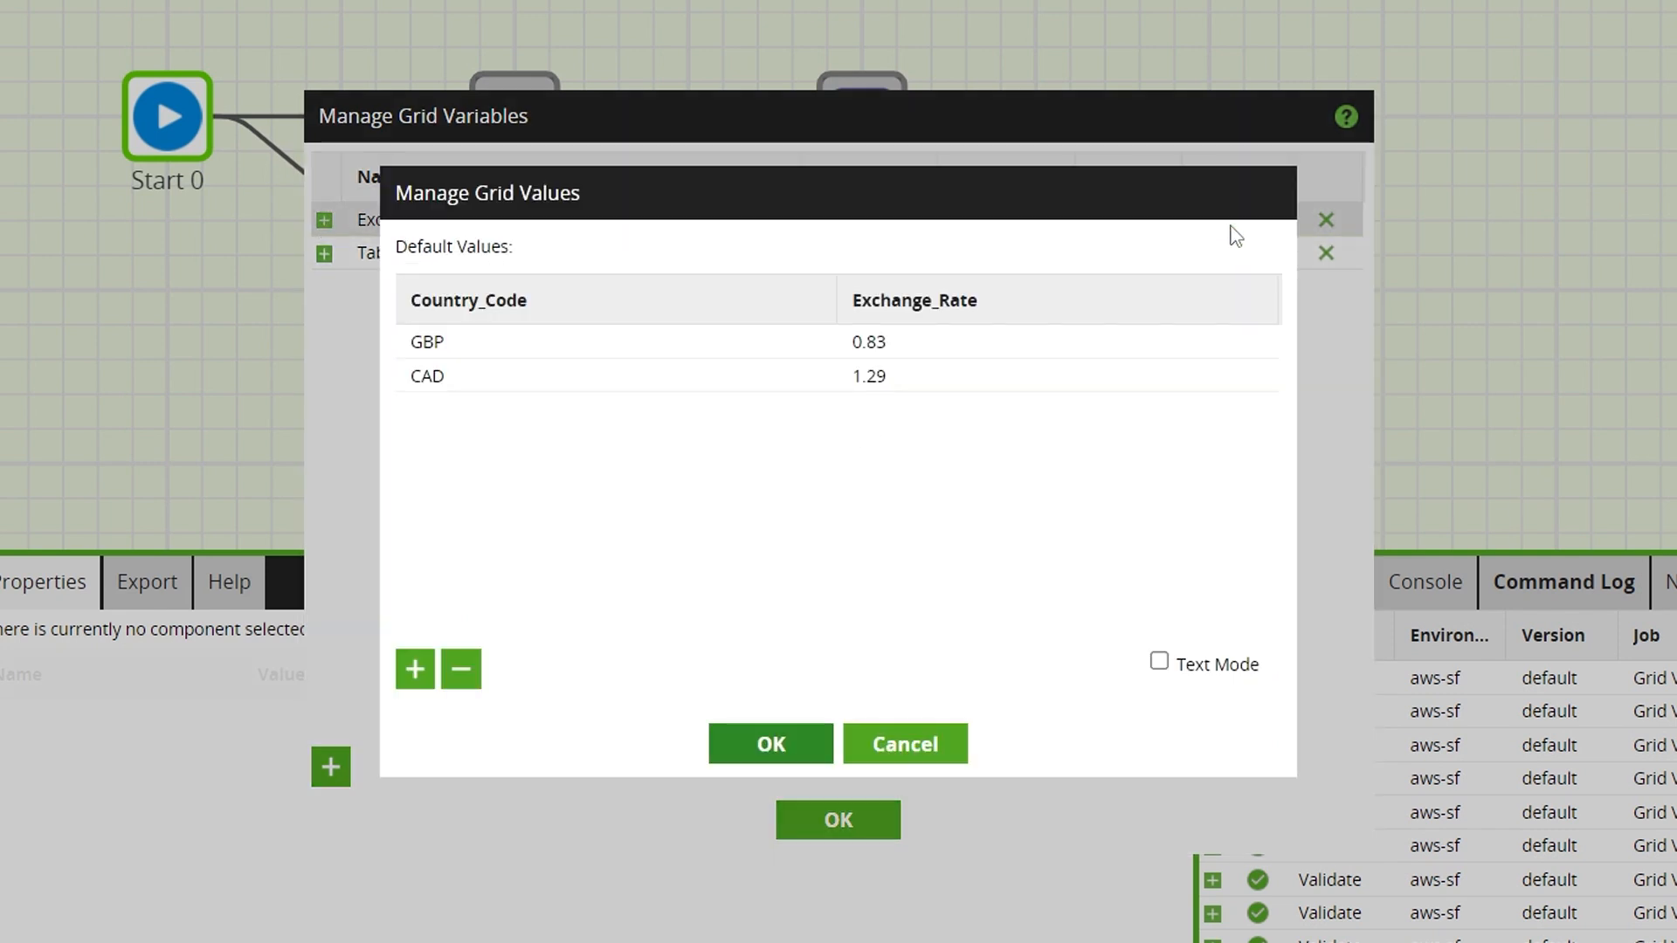
{"action": "left_click", "coordinate": [1159, 661]}
{"action": "type", "text": "USD 0.00 AED 0.00 AFN 0.00 ALL 0.00 AMD 0.00 ANG 0.00 AOA 0.00 ARS 0.00 AUD 0.00 AWG 0.00"}
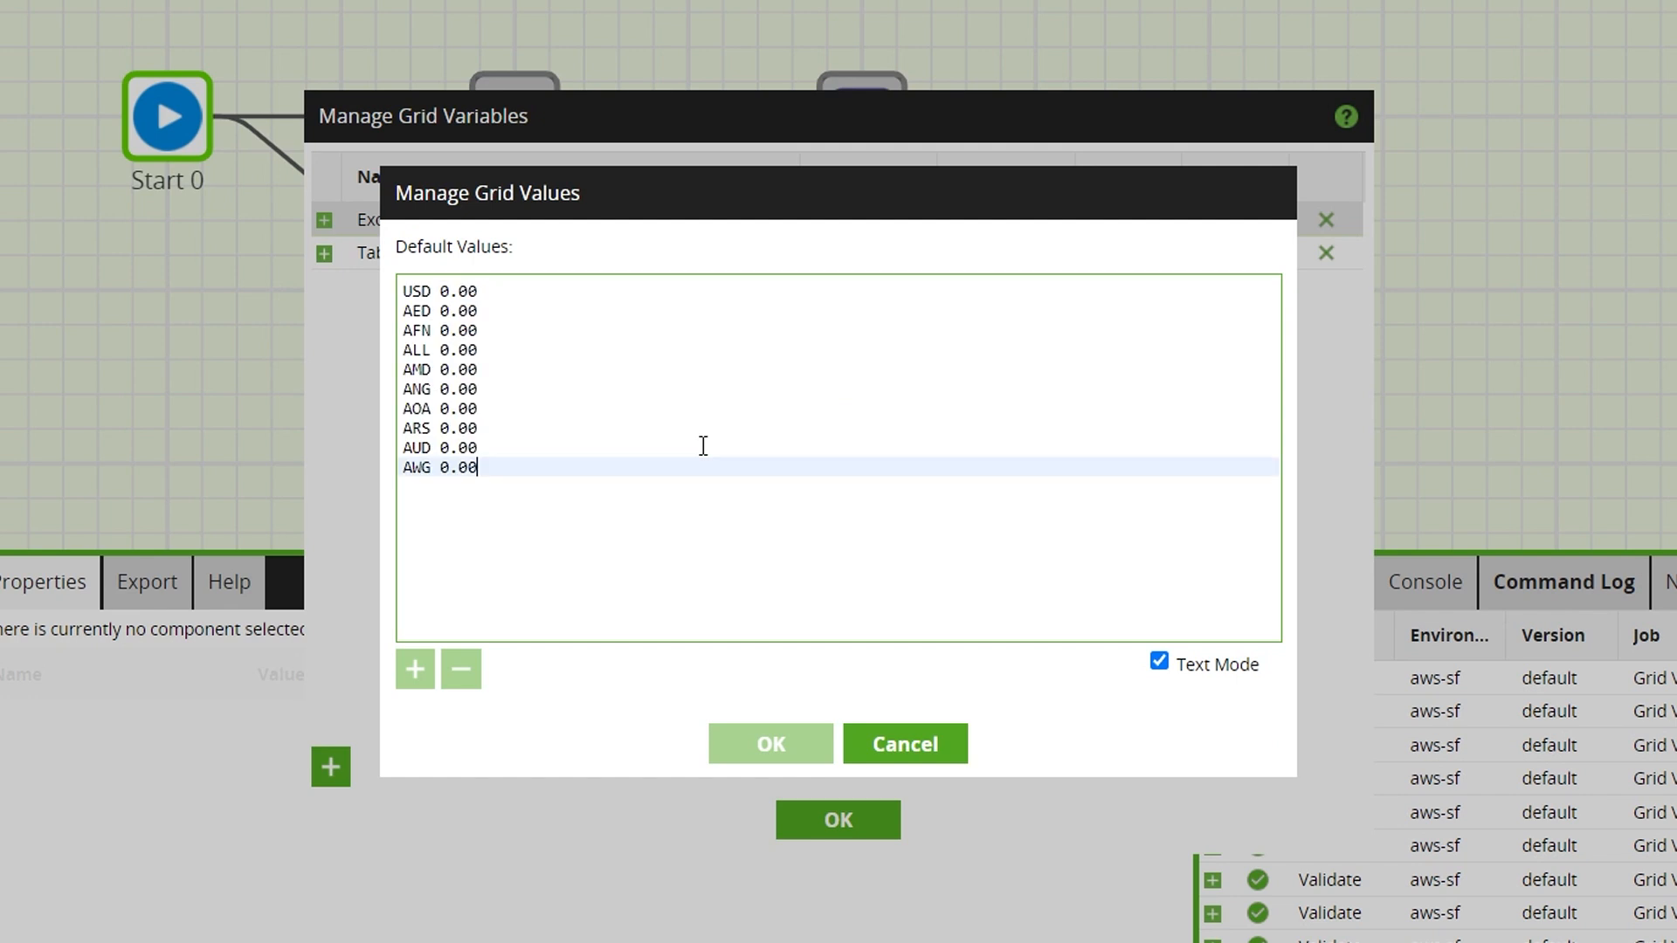
{"action": "left_click", "coordinate": [1159, 661]}
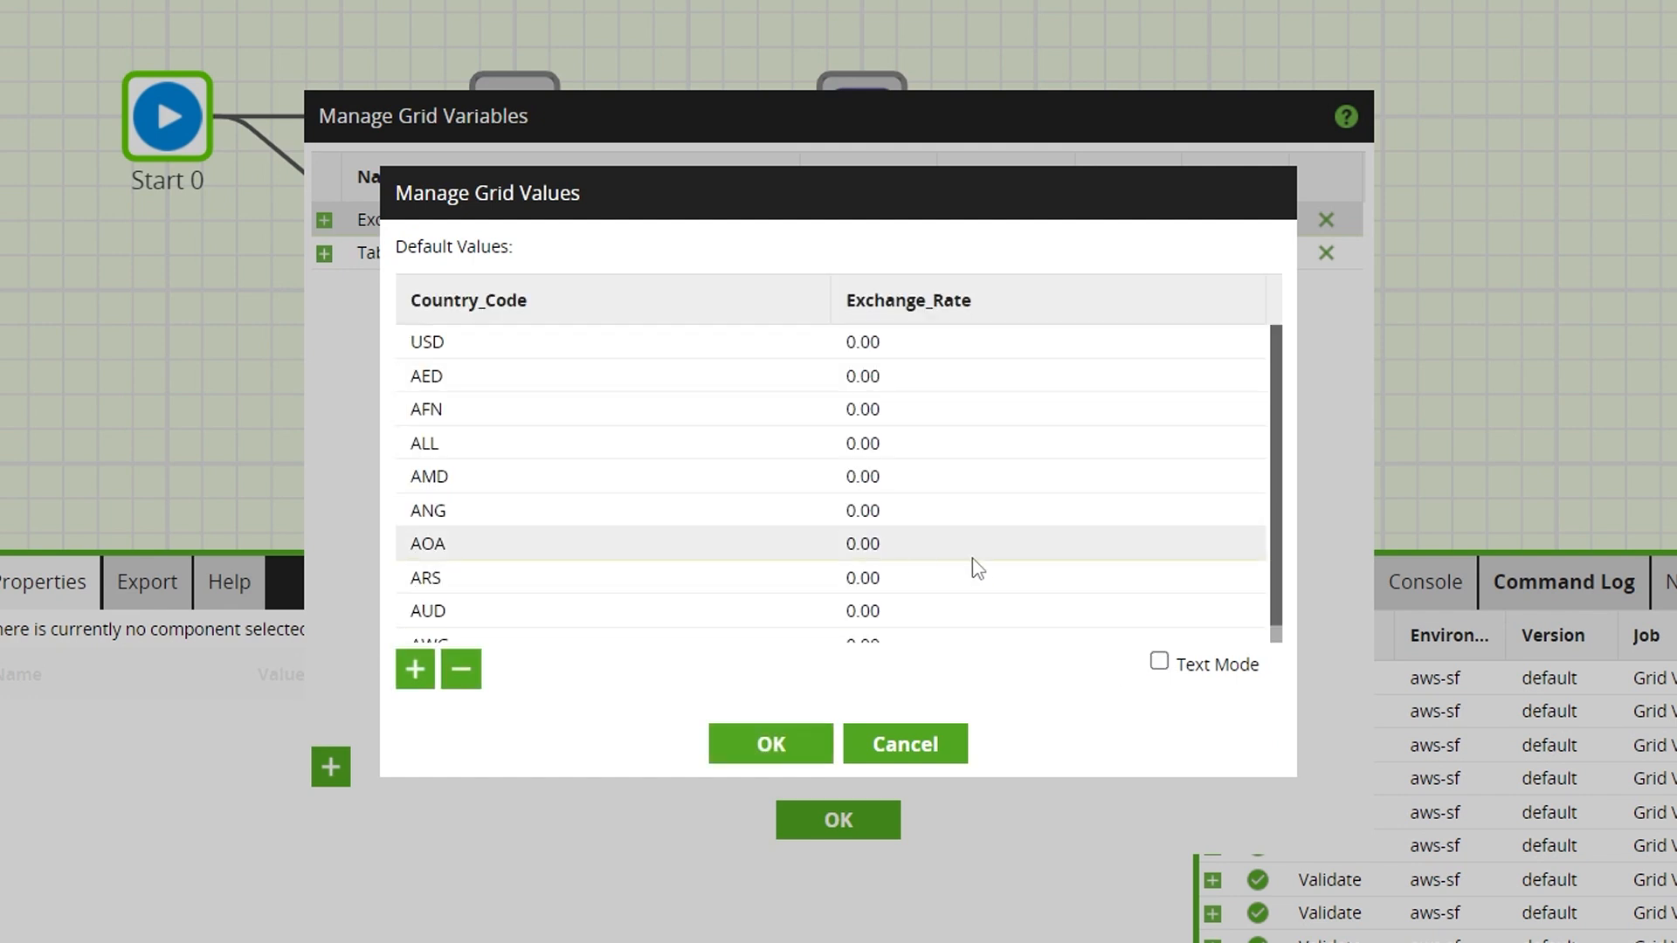
{"action": "scroll", "coordinate": [969, 569], "scroll_direction": "down", "scroll_amount": 2}
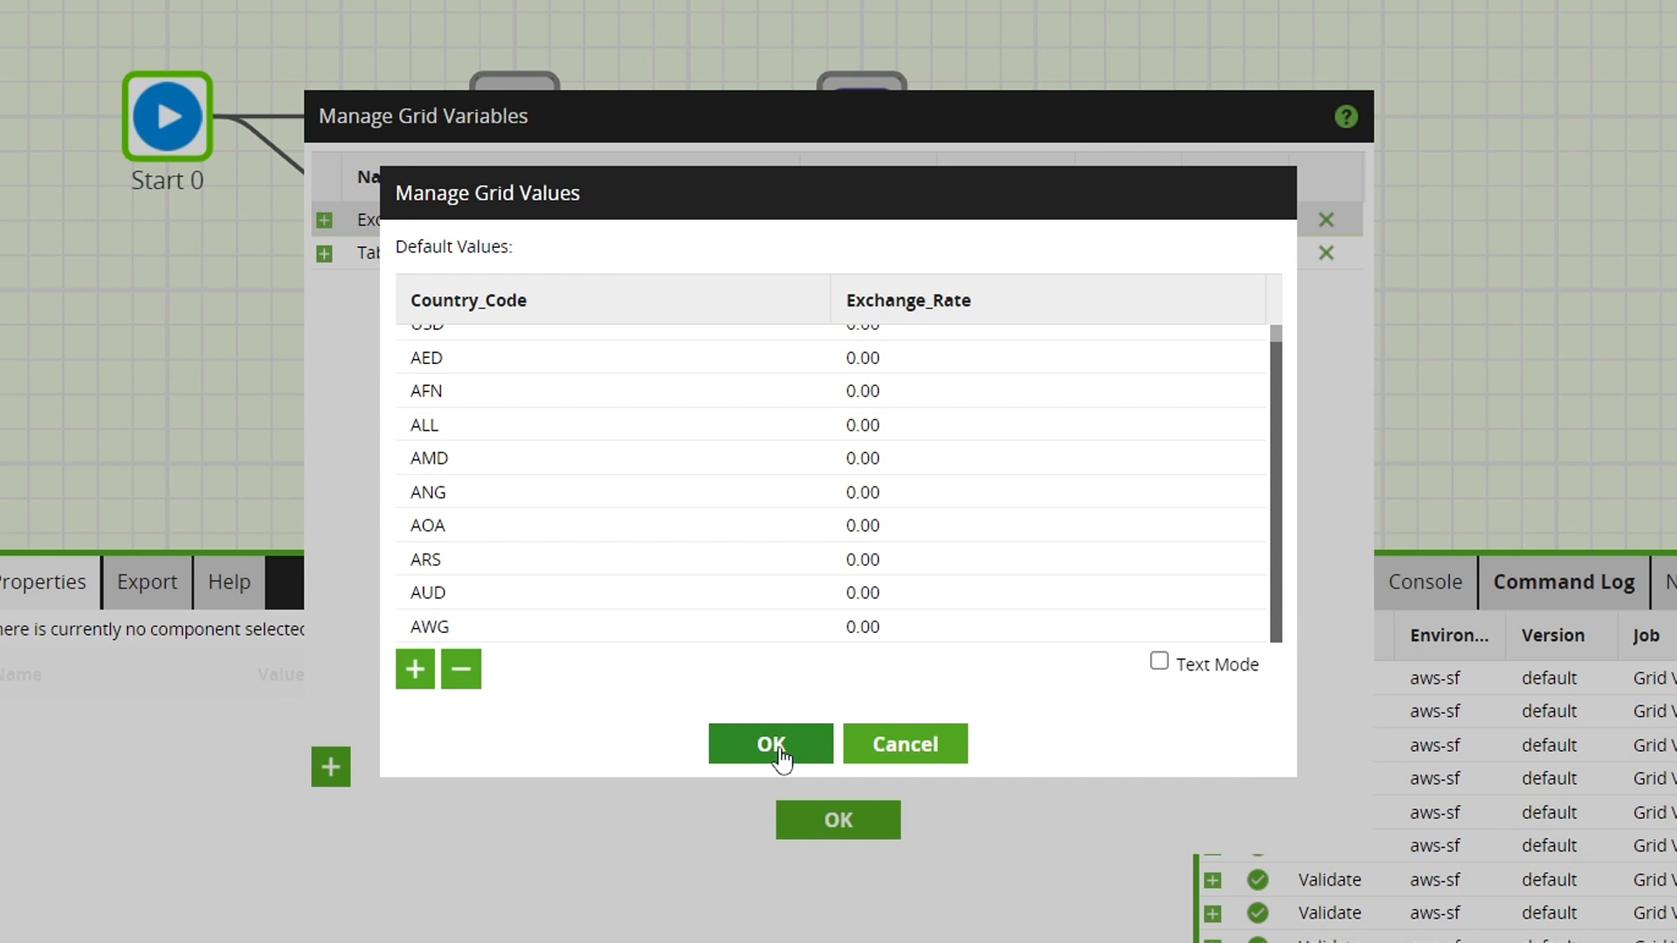
{"action": "scroll", "coordinate": [786, 580], "scroll_direction": "up", "scroll_amount": 2}
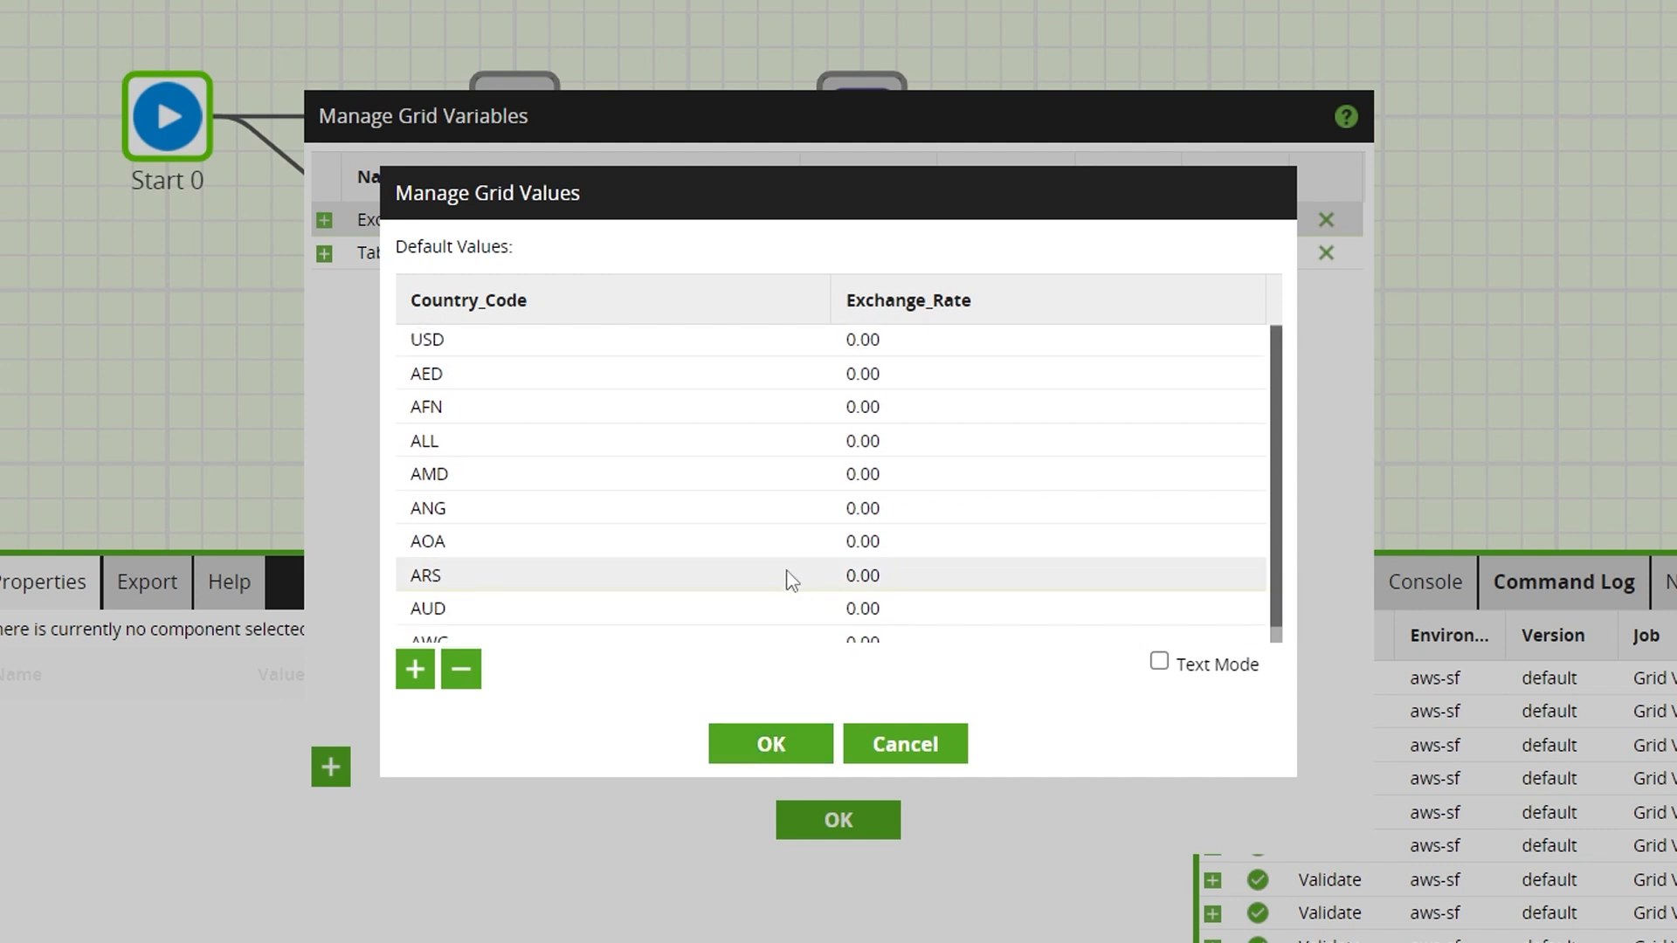
{"action": "left_click", "coordinate": [785, 746]}
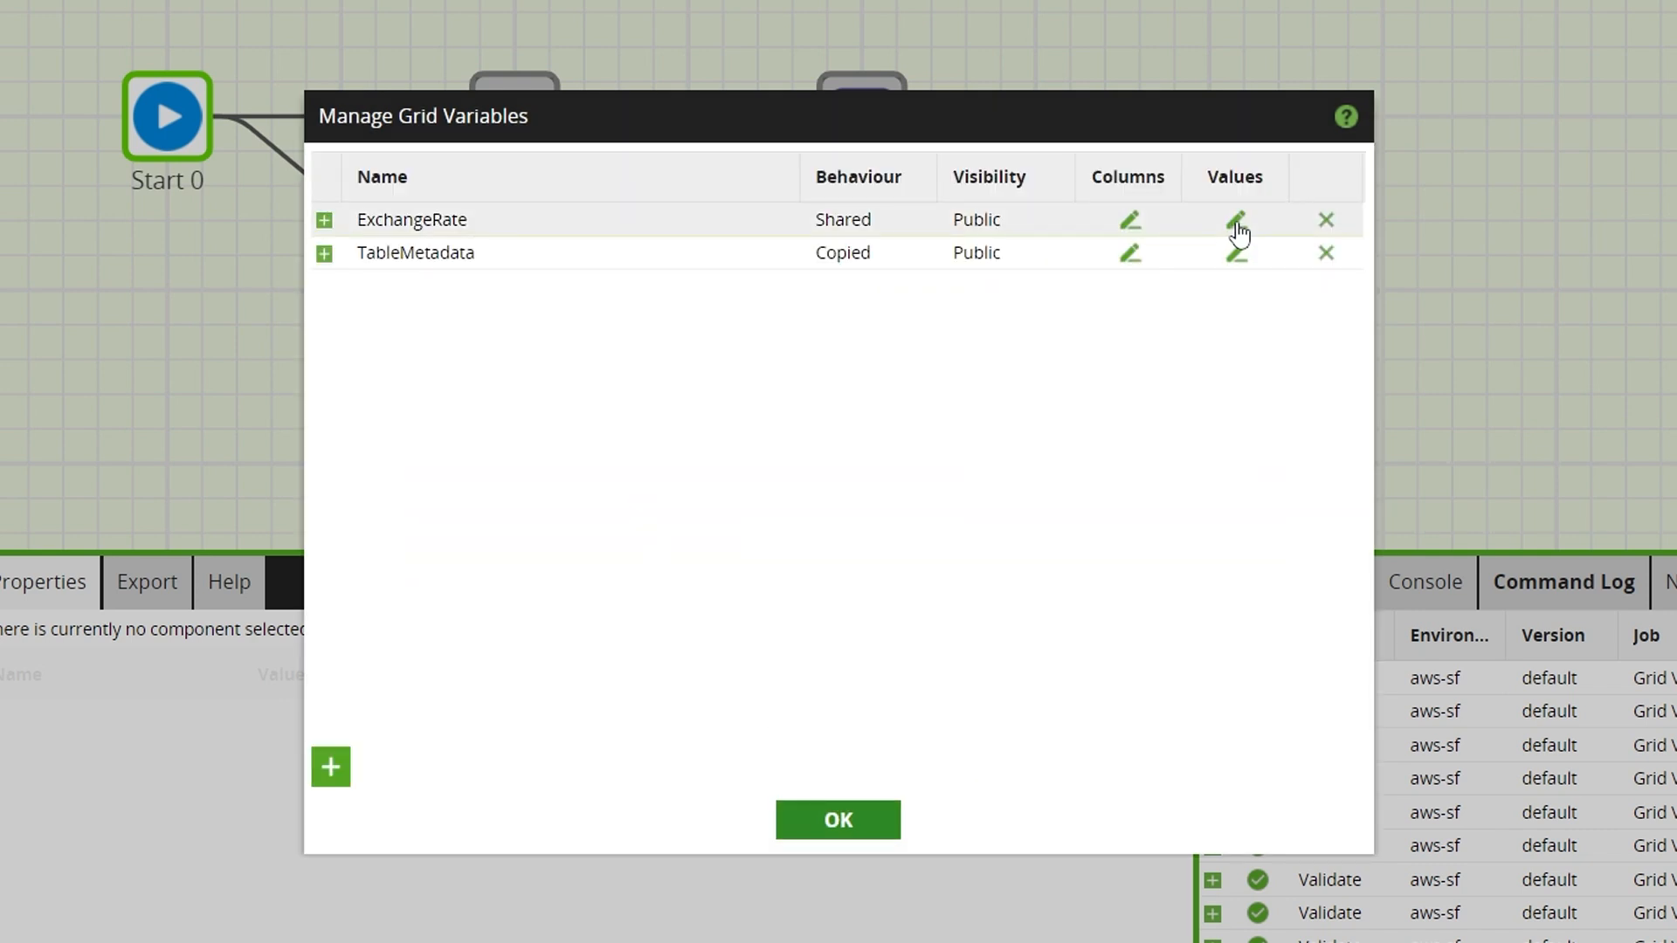
{"action": "left_click", "coordinate": [821, 825]}
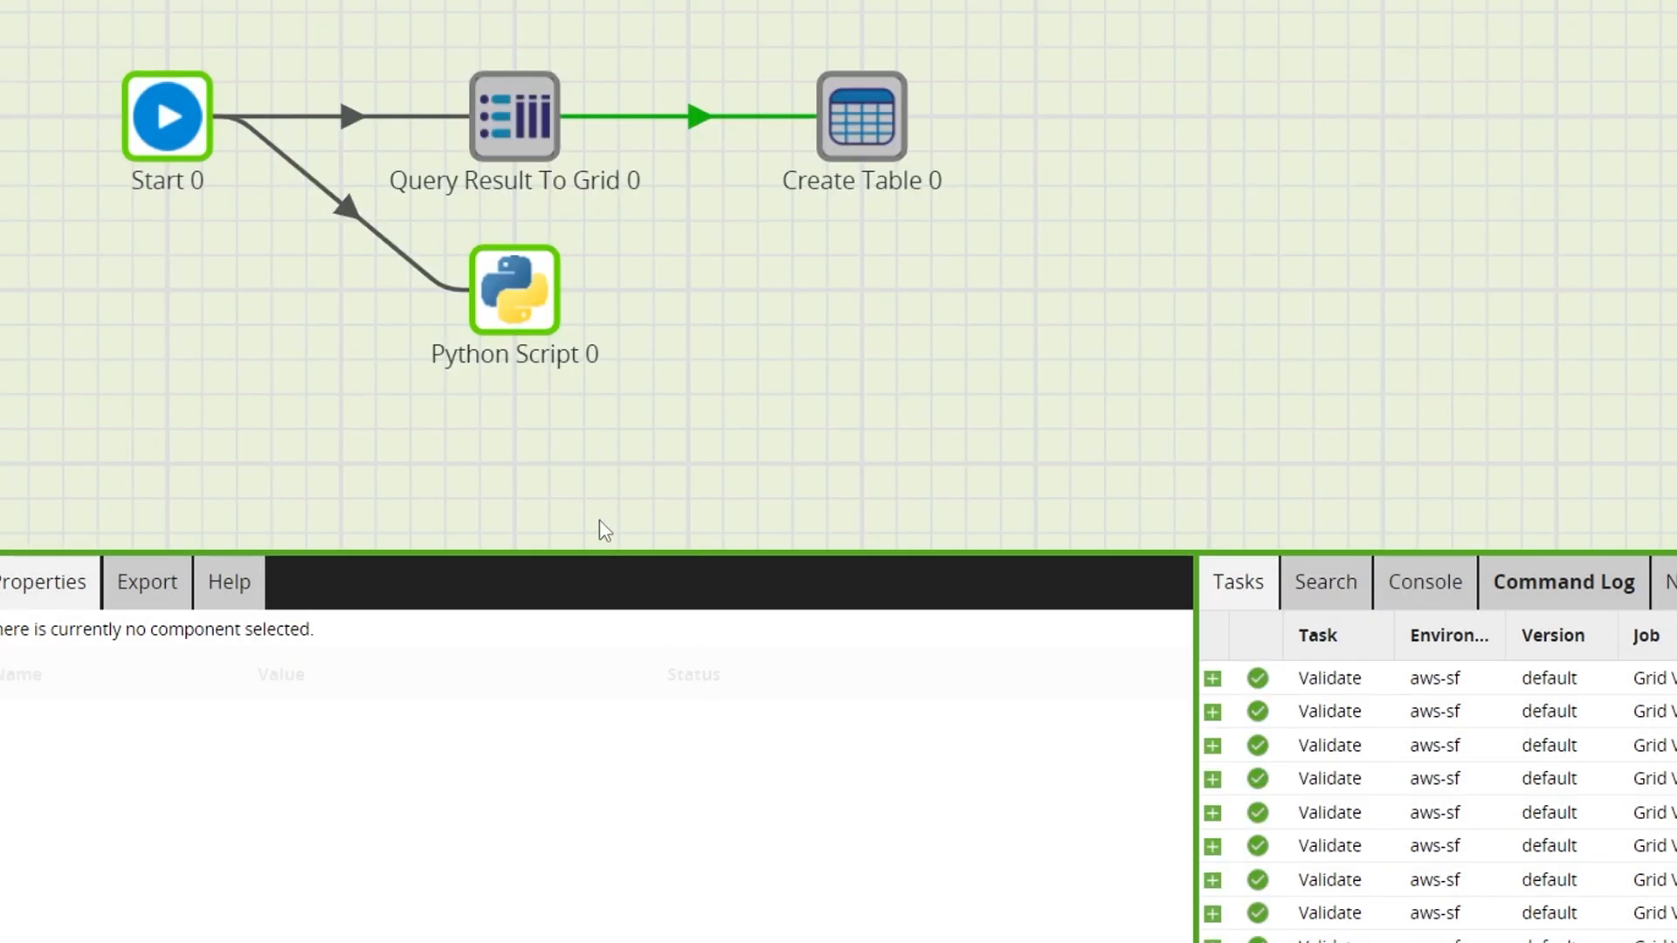
- Reopen the Python Script 0 code, review the ExchangeRate update and read-back lines, and run the script
{"action": "double_click", "coordinate": [533, 319]}
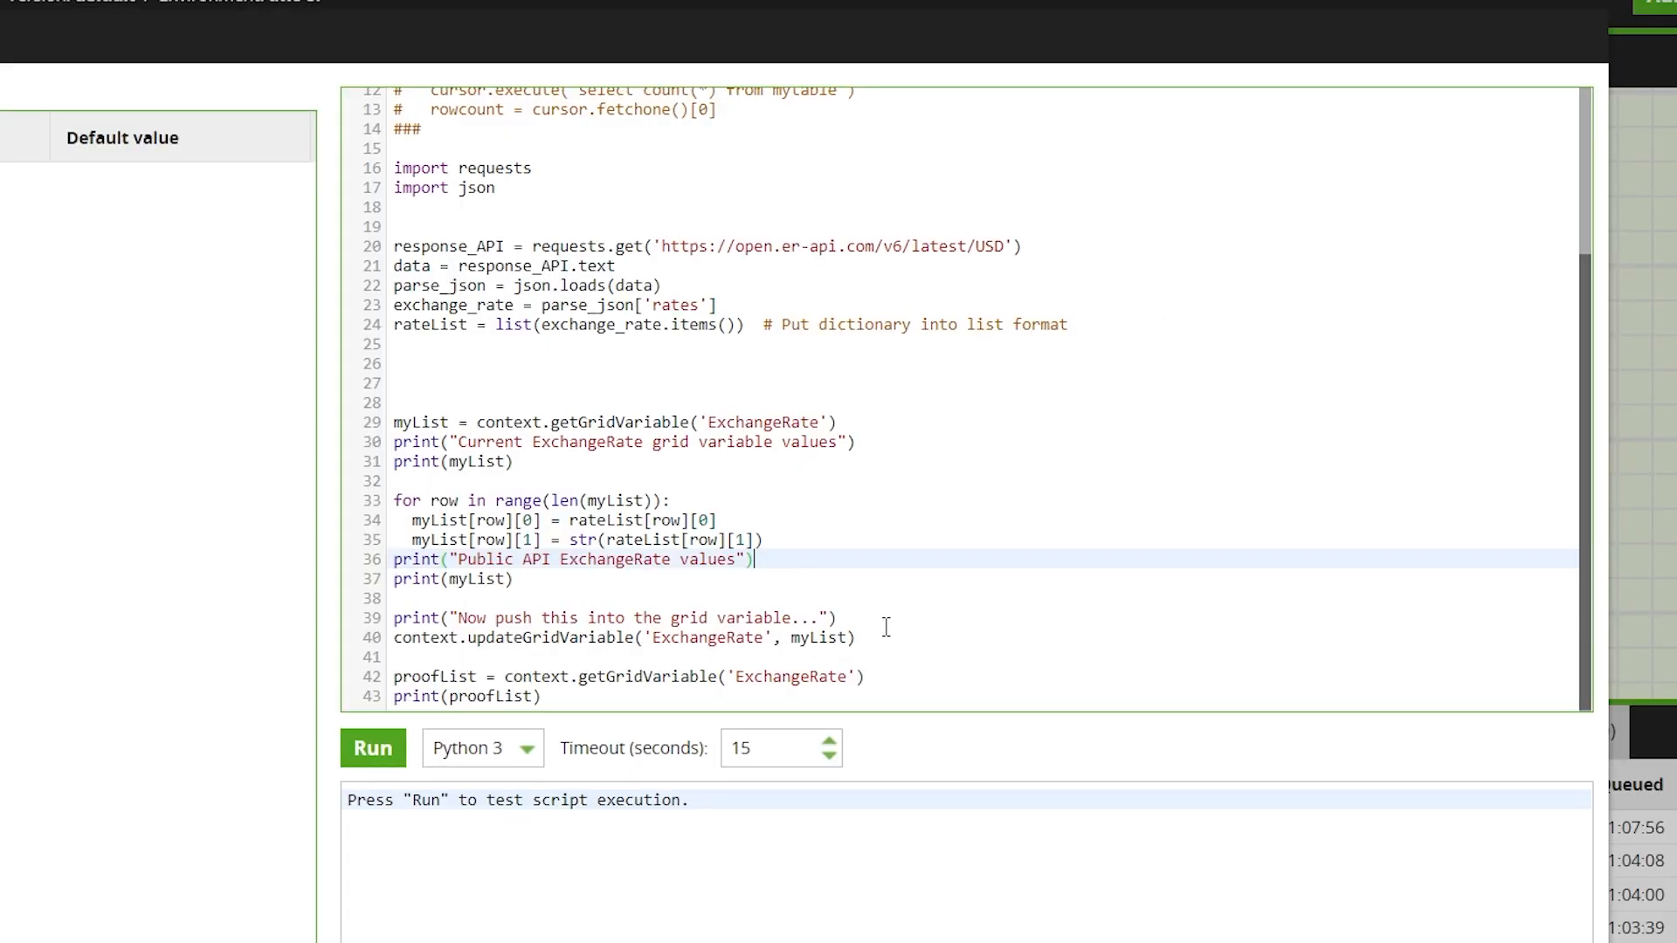
{"action": "double_click", "coordinate": [748, 639]}
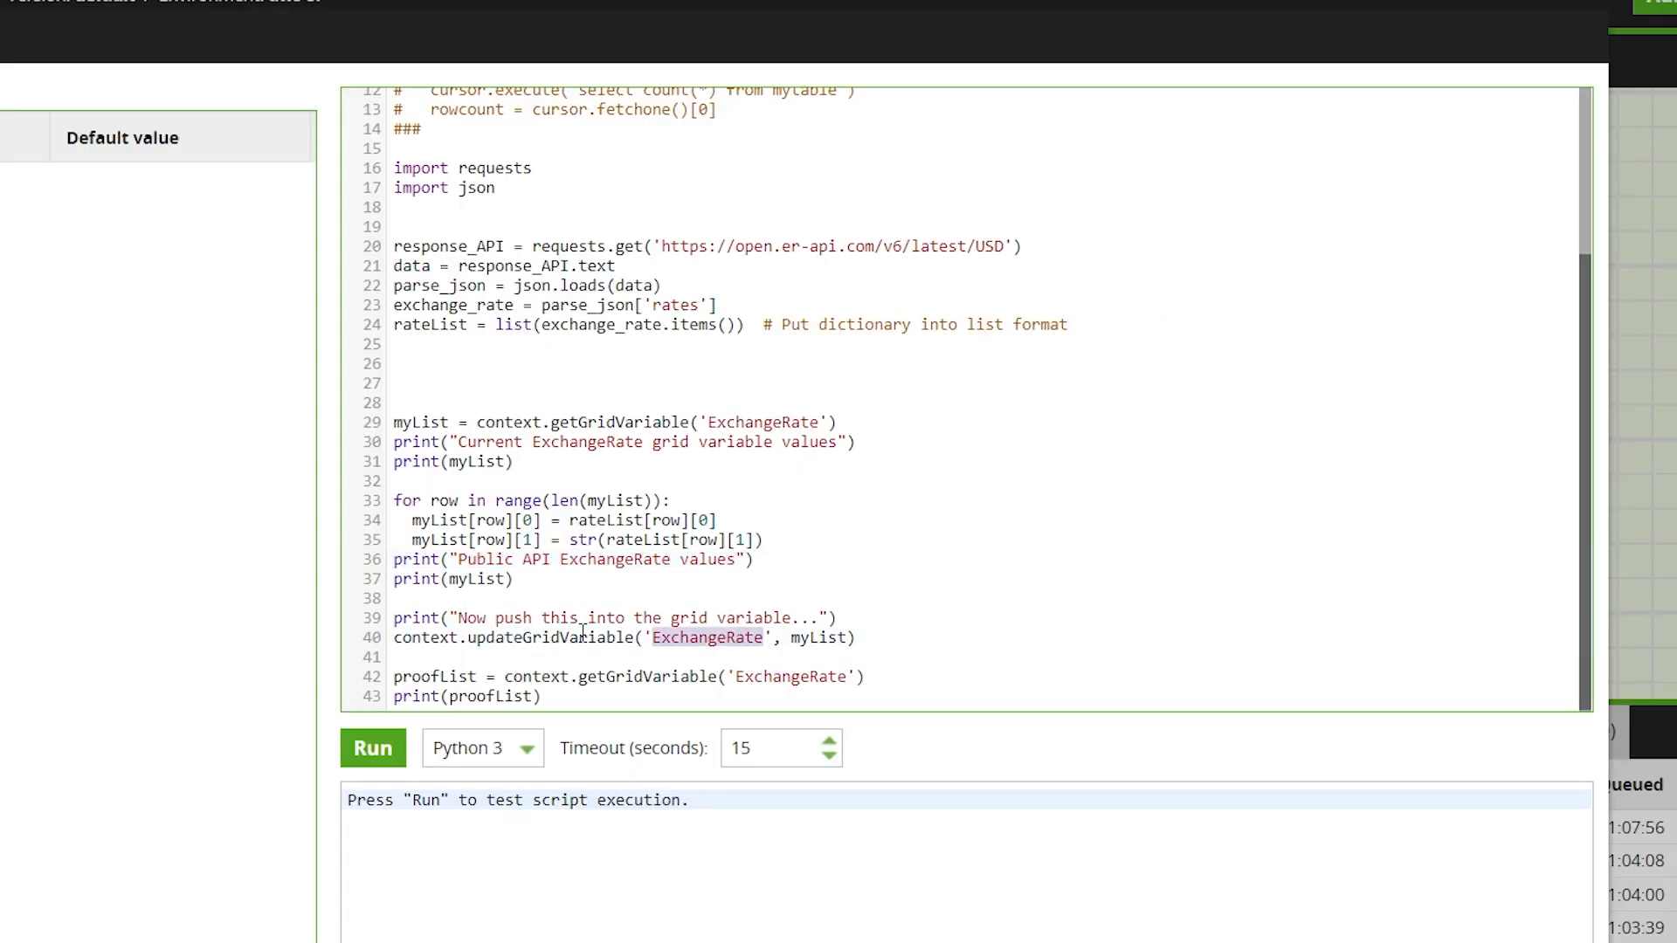
{"action": "double_click", "coordinate": [776, 678]}
{"action": "left_click", "coordinate": [1077, 636]}
{"action": "scroll", "coordinate": [1096, 614], "scroll_direction": "up", "scroll_amount": 3}
{"action": "scroll", "coordinate": [1098, 615], "scroll_direction": "down", "scroll_amount": 3}
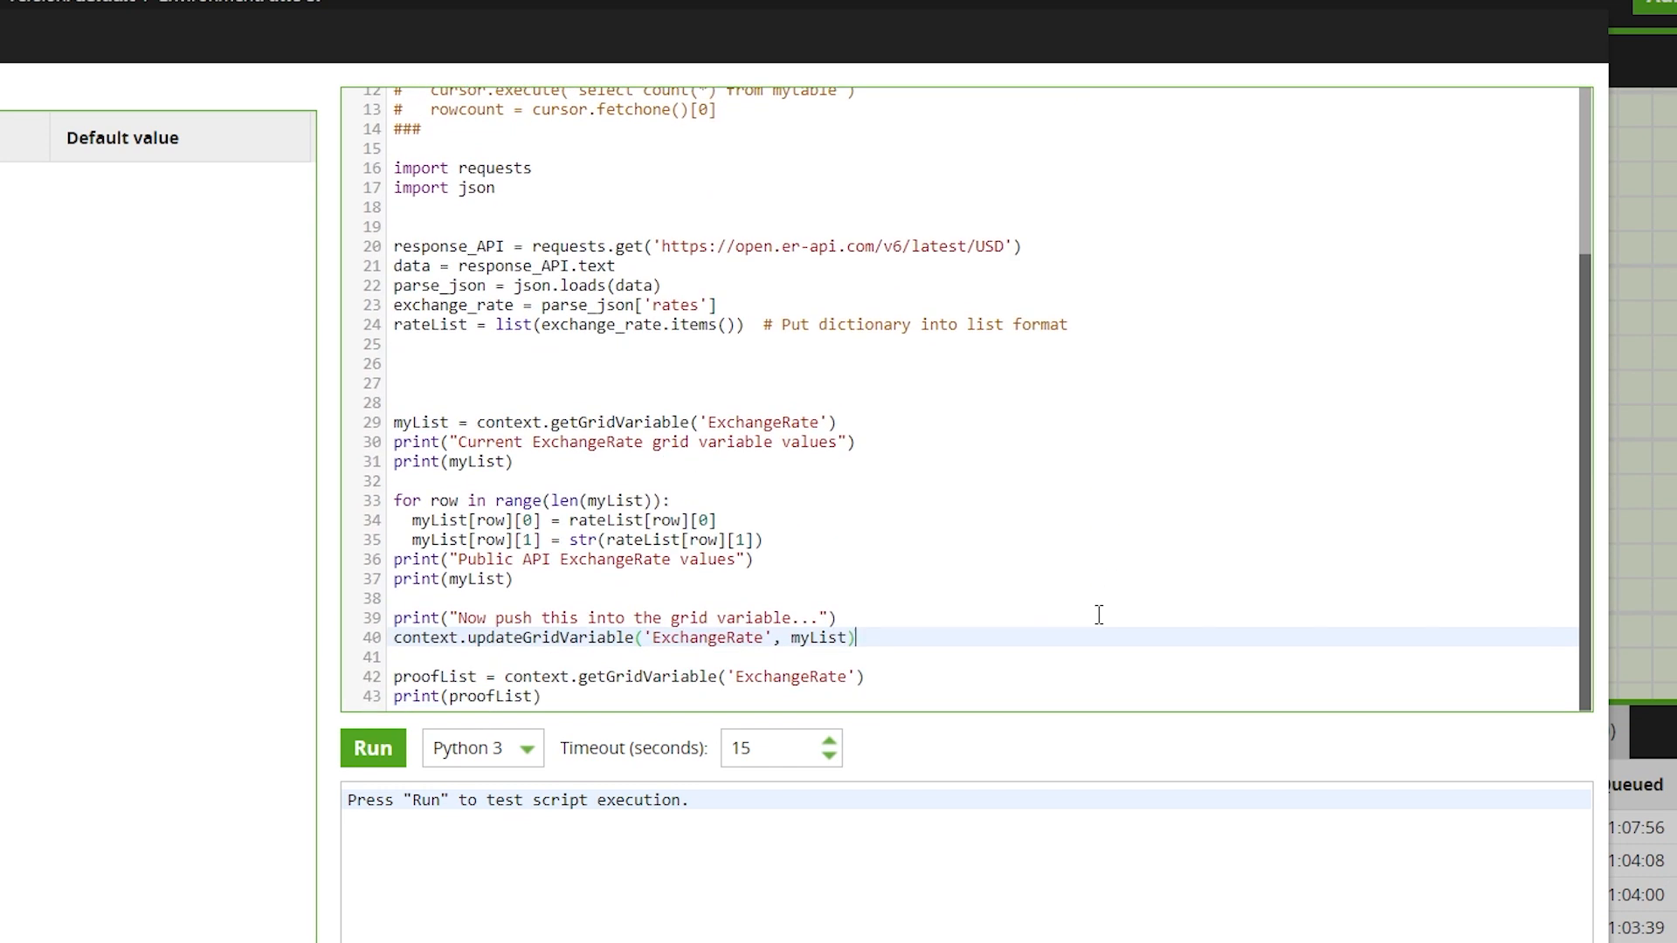
{"action": "left_click", "coordinate": [373, 749]}
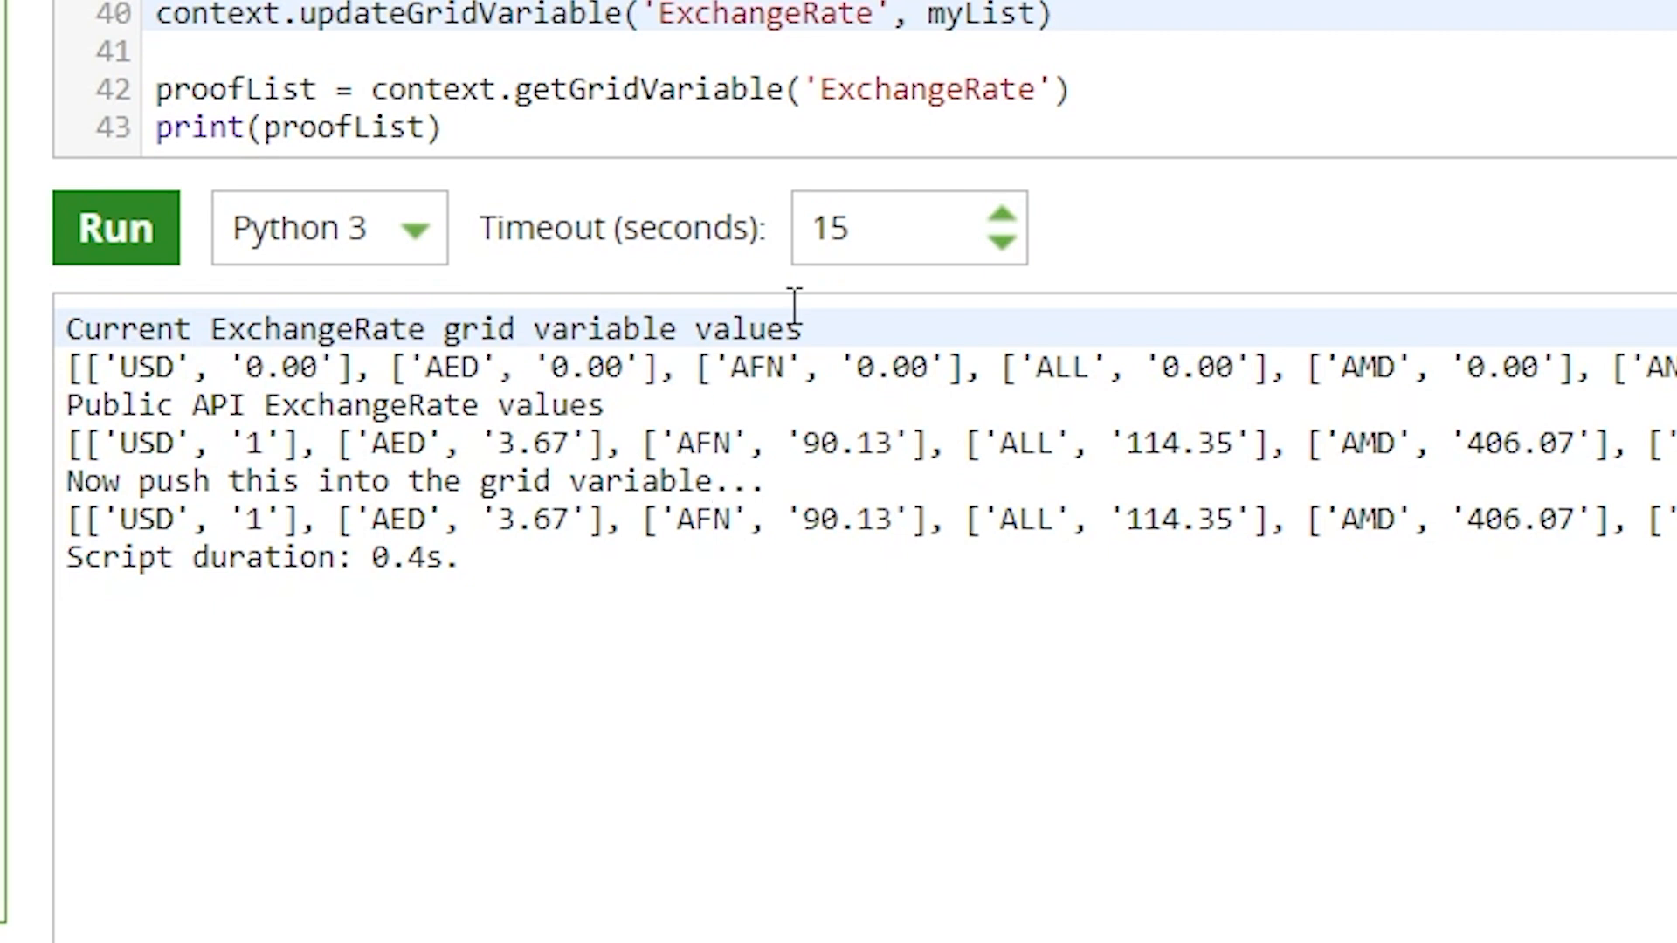
- Compare the printed current ExchangeRate grid values with the public API values and the read-back list in the script output
{"action": "left_click_drag", "start_coordinate": [825, 327], "coordinate": [1019, 358]}
{"action": "left_click", "coordinate": [154, 366]}
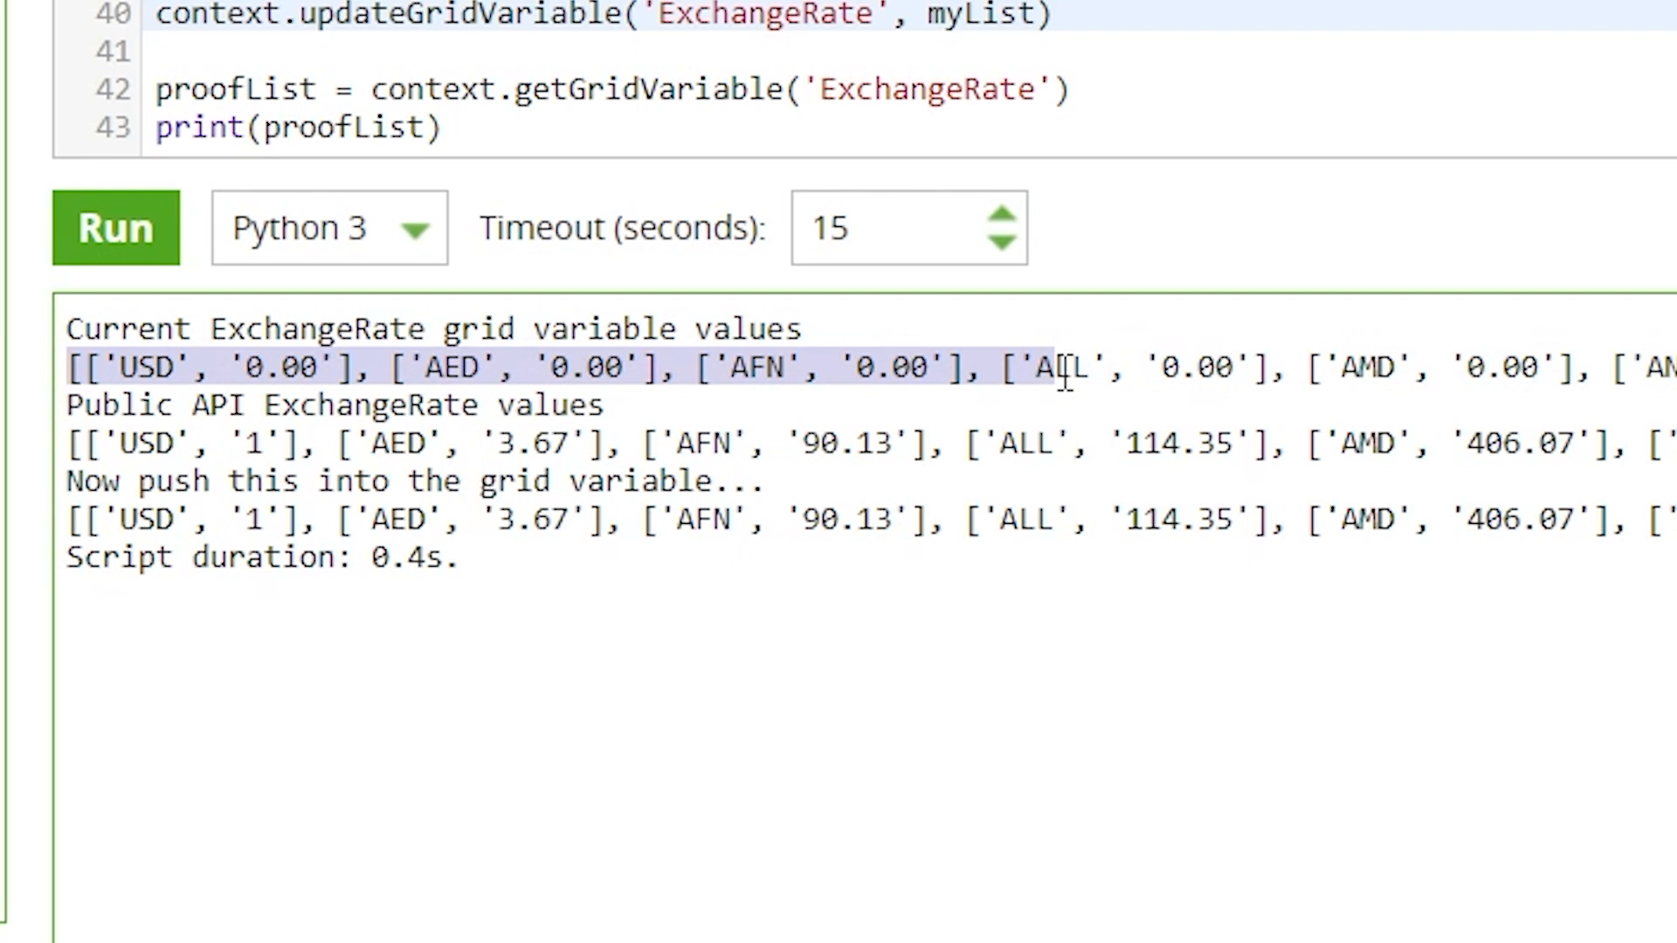
{"action": "left_click", "coordinate": [961, 698]}
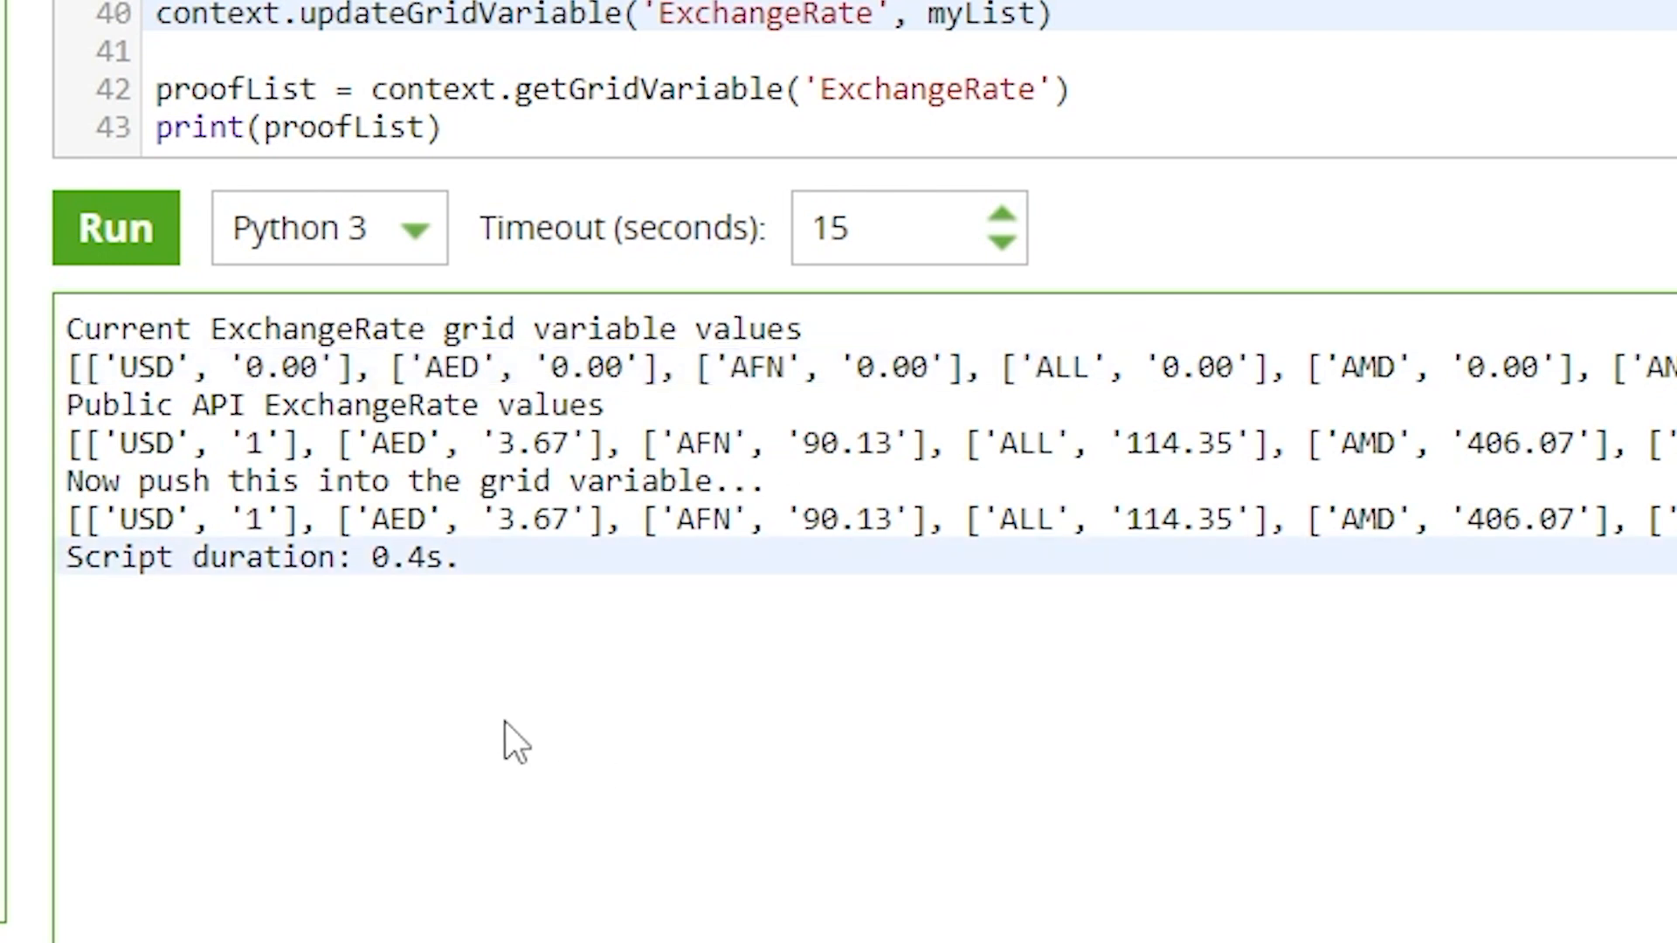
{"action": "left_click", "coordinate": [77, 404]}
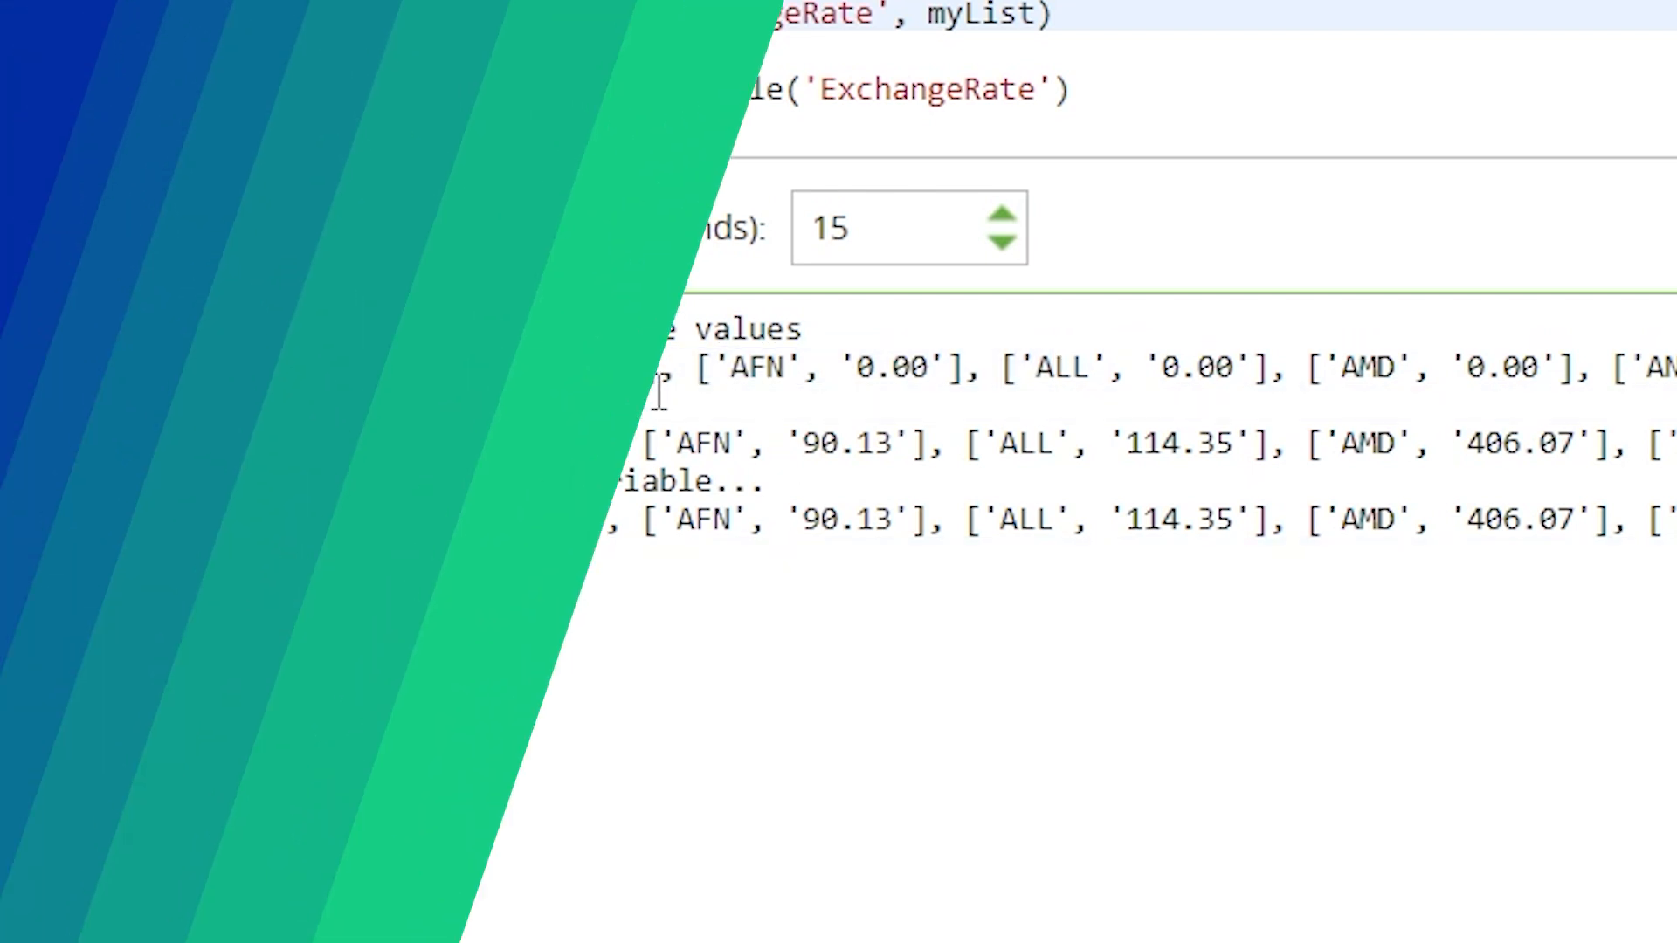